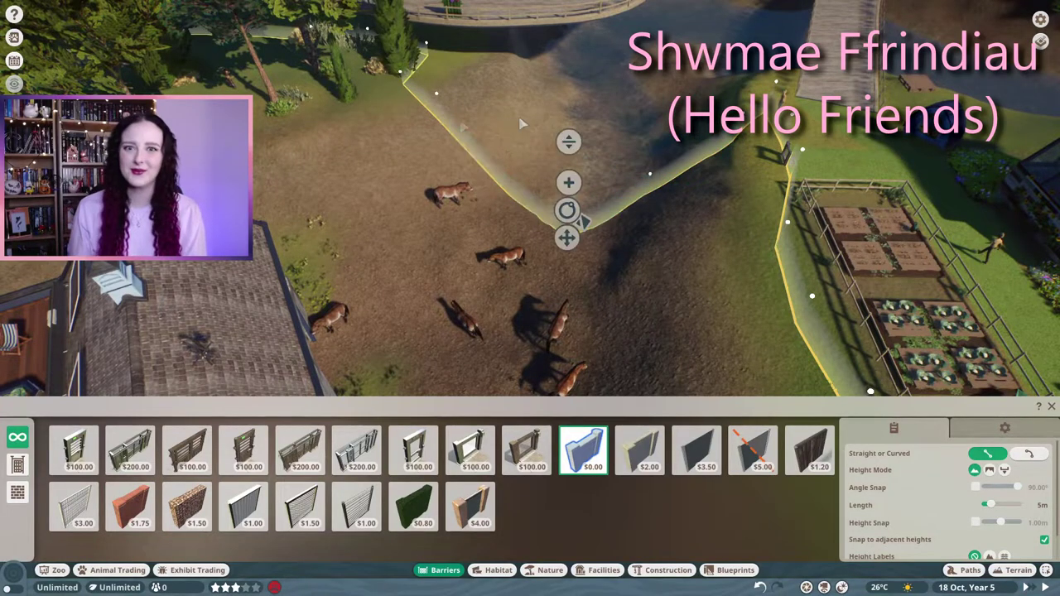
Fly around the barrier outline past the bridge and Sea Lion Aquarium, then zoom out over the area.
key(e)
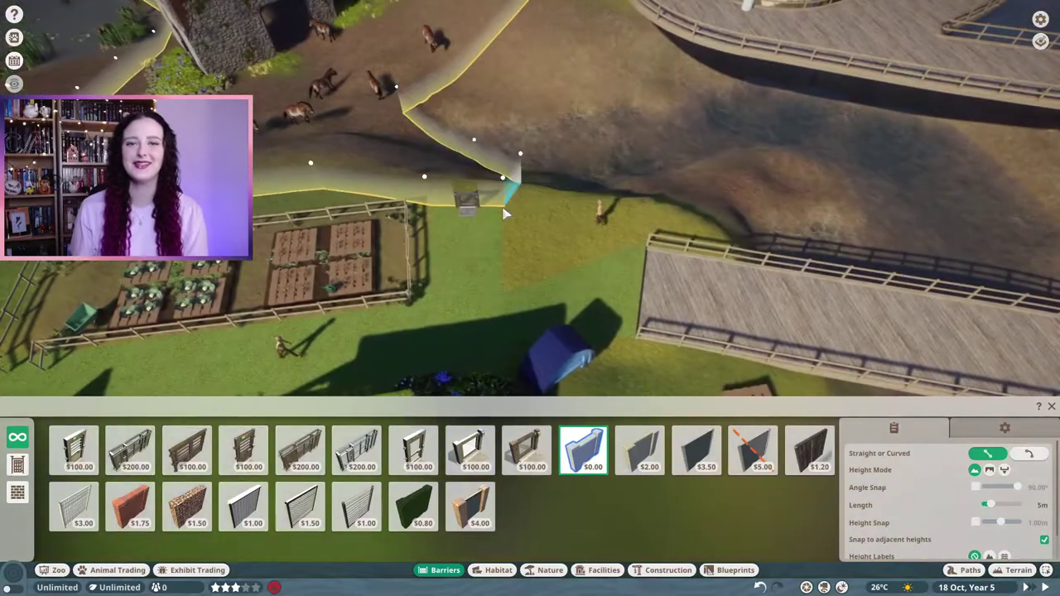
click(505, 214)
key(w)
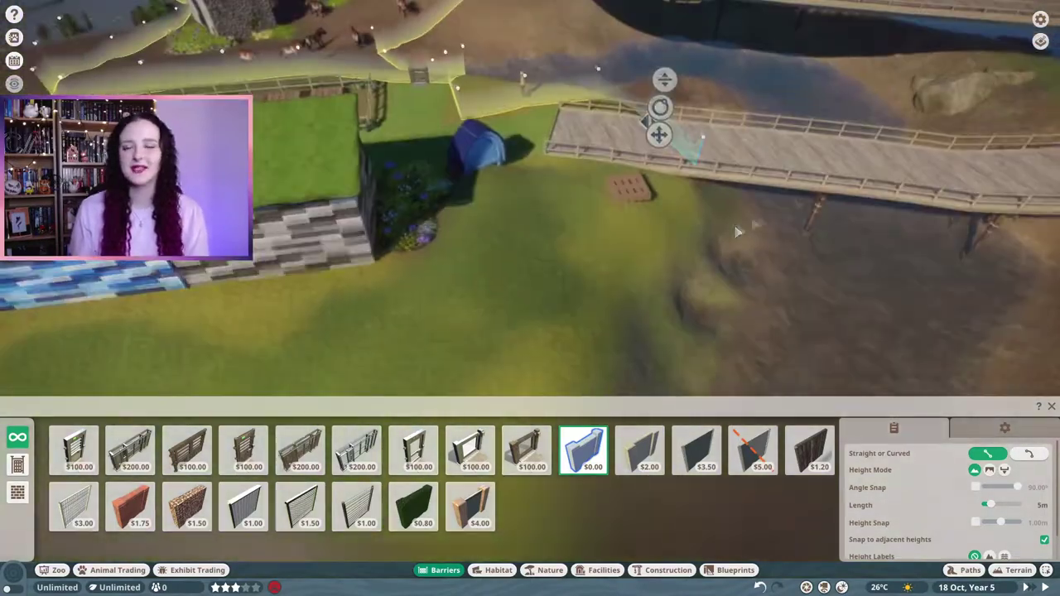
key(e)
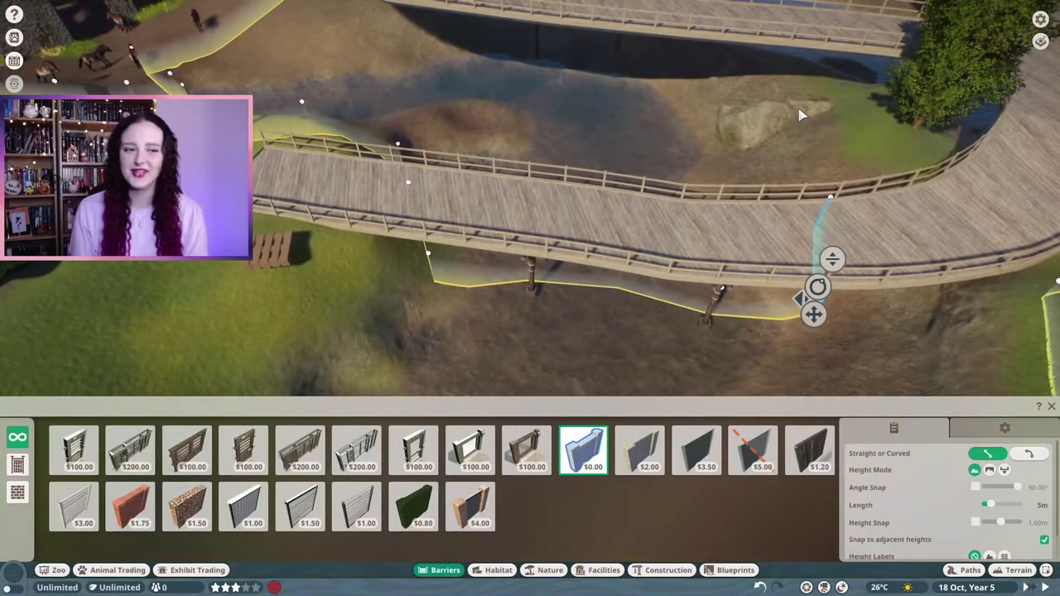
key(e)
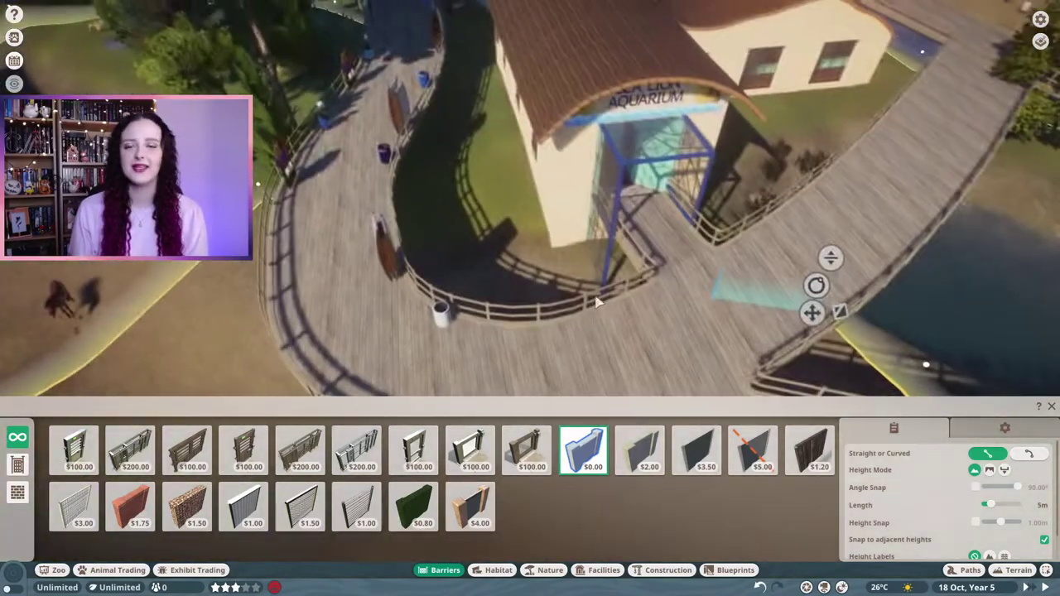
key(s)
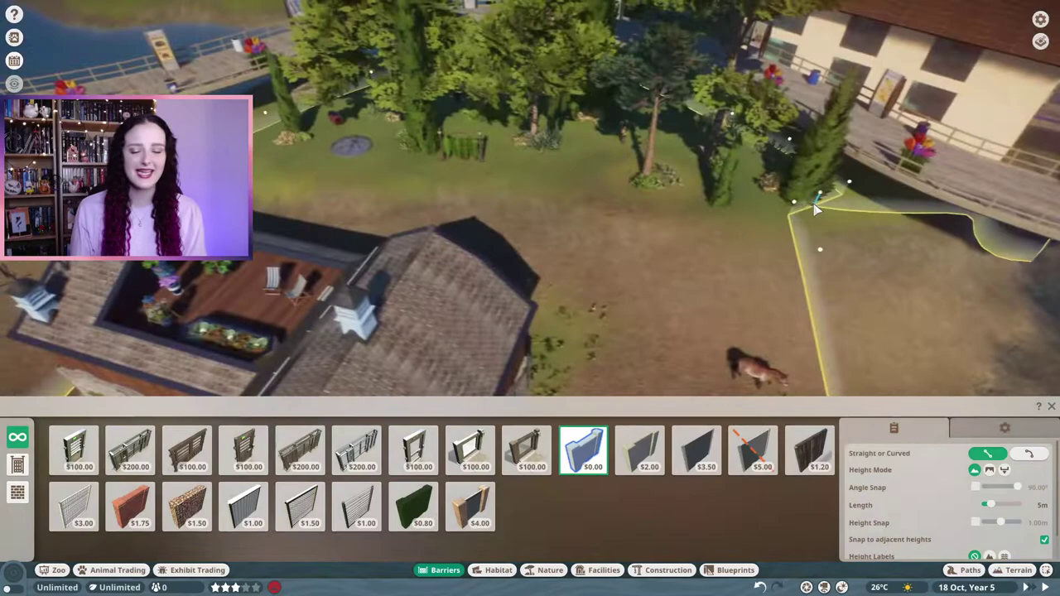
key(w)
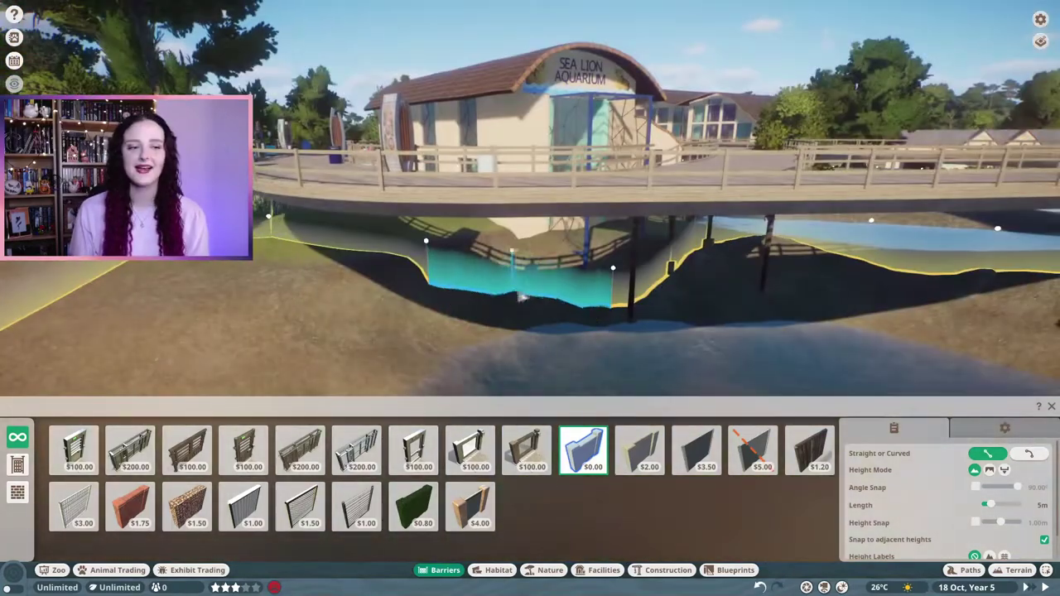
scroll(611, 273, down, 5)
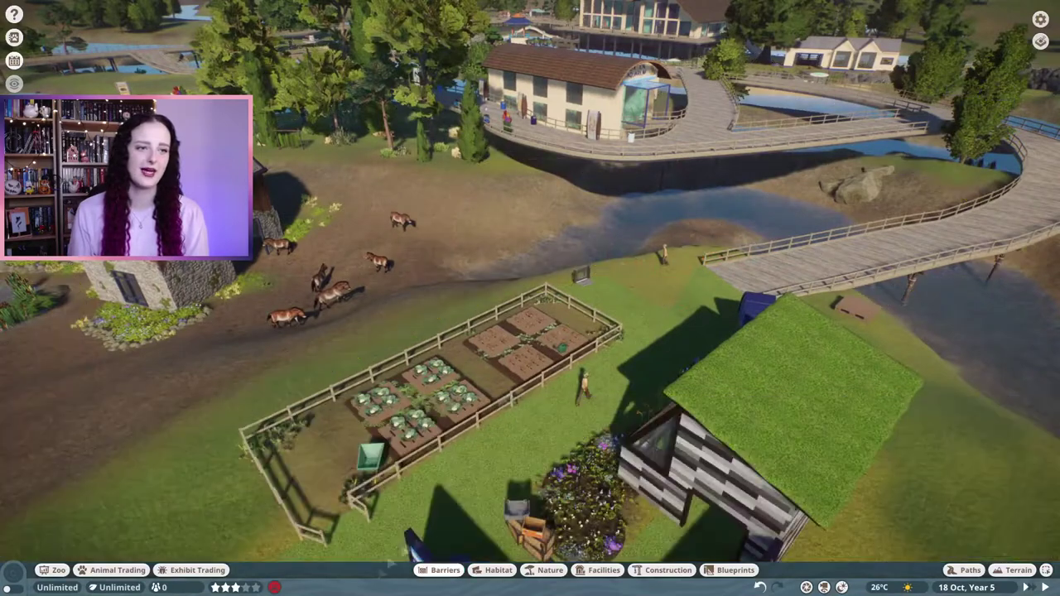
Try a different barrier type, settling on the $100.00 fence piece by the caiman habitat.
click(130, 506)
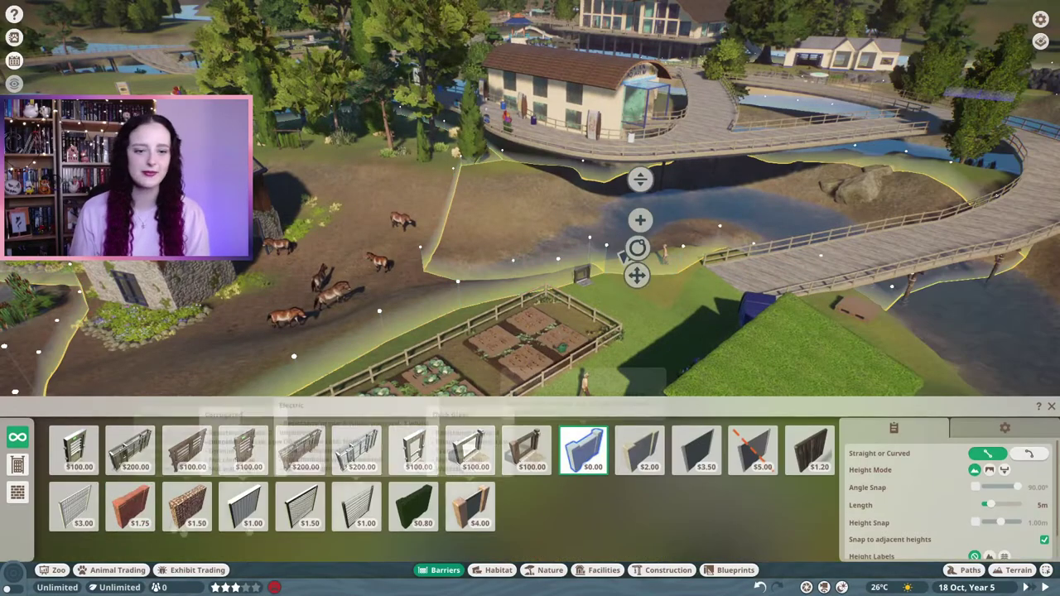
click(470, 450)
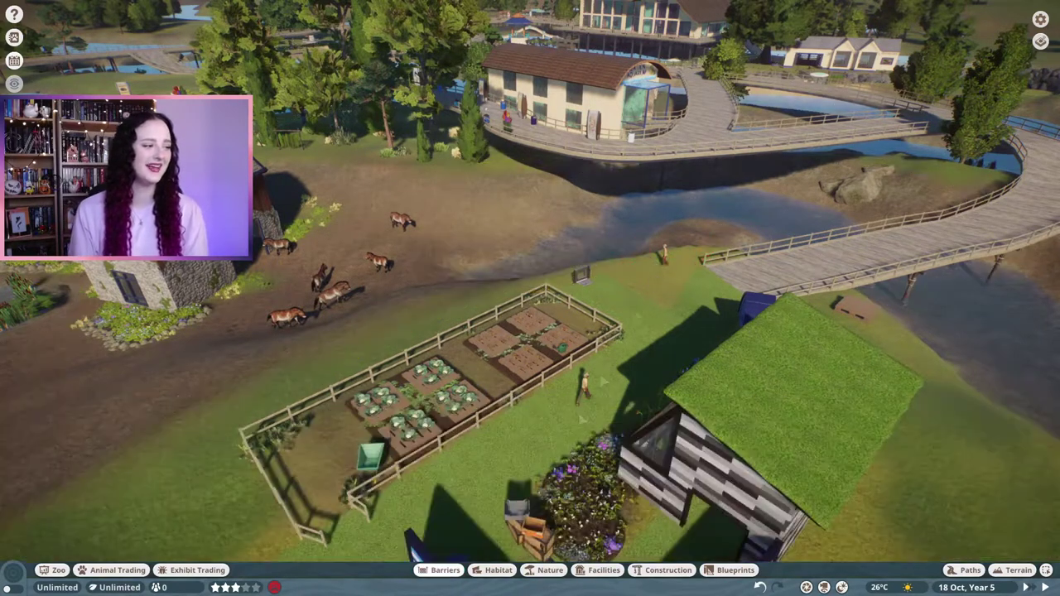
scroll(639, 282, up, 5)
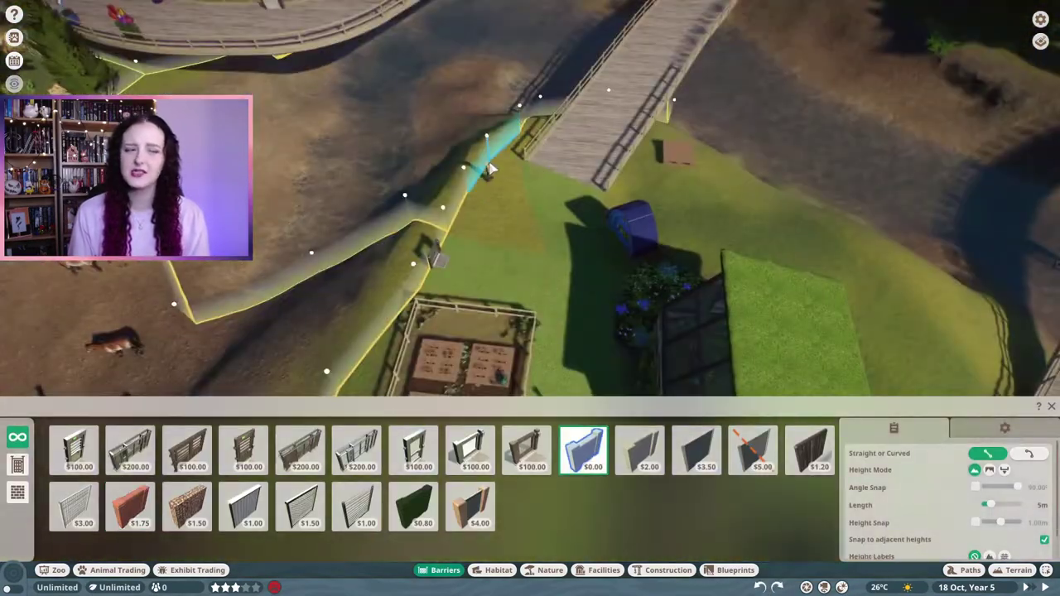
click(469, 449)
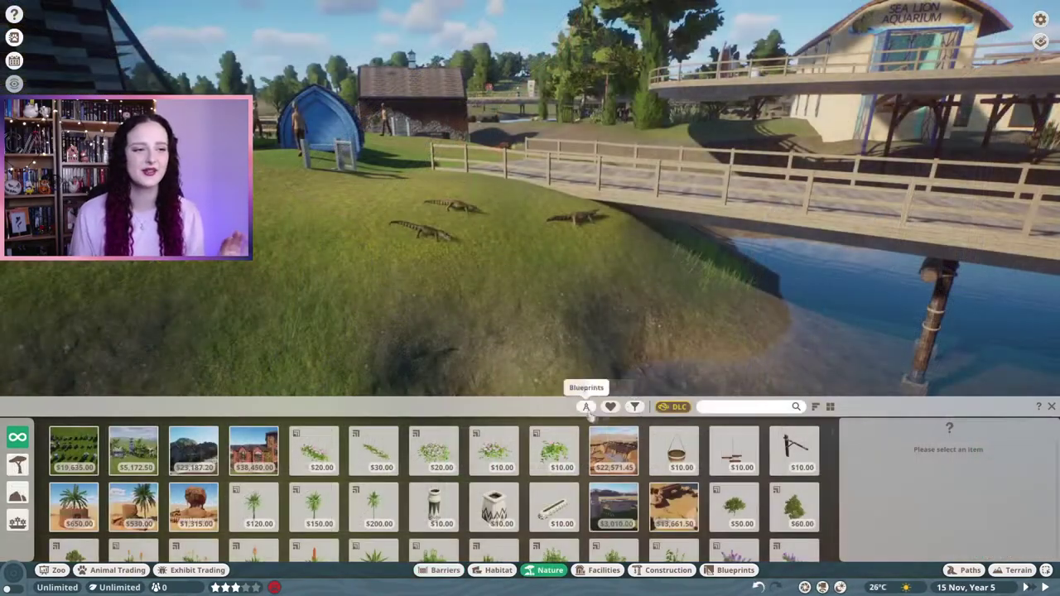
Filter the Nature catalogue to Tropical, Base Game items with blueprints hidden.
click(634, 407)
click(516, 276)
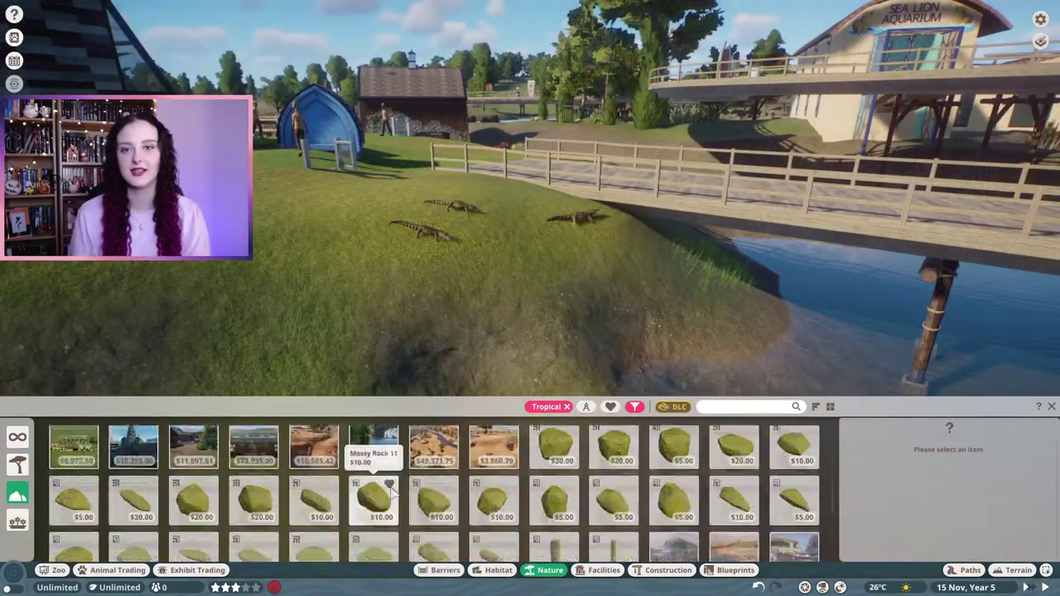
click(634, 406)
scroll(572, 362, down, 2)
click(568, 342)
scroll(546, 332, down, 3)
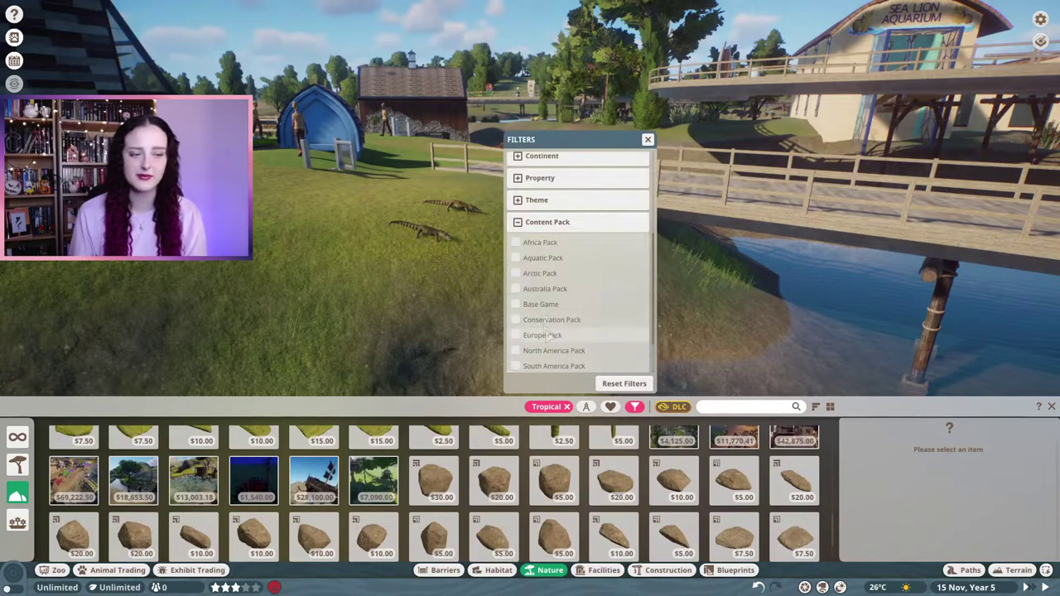
click(540, 304)
click(530, 381)
Place large $20.00 Tropical rocks on the bank beside the bridge.
click(433, 475)
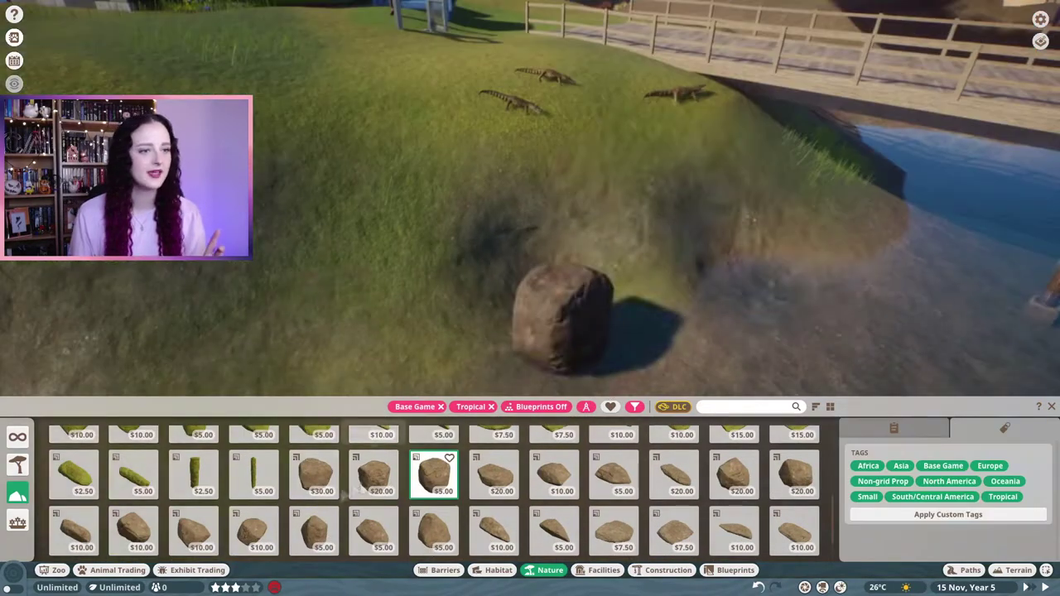
click(373, 475)
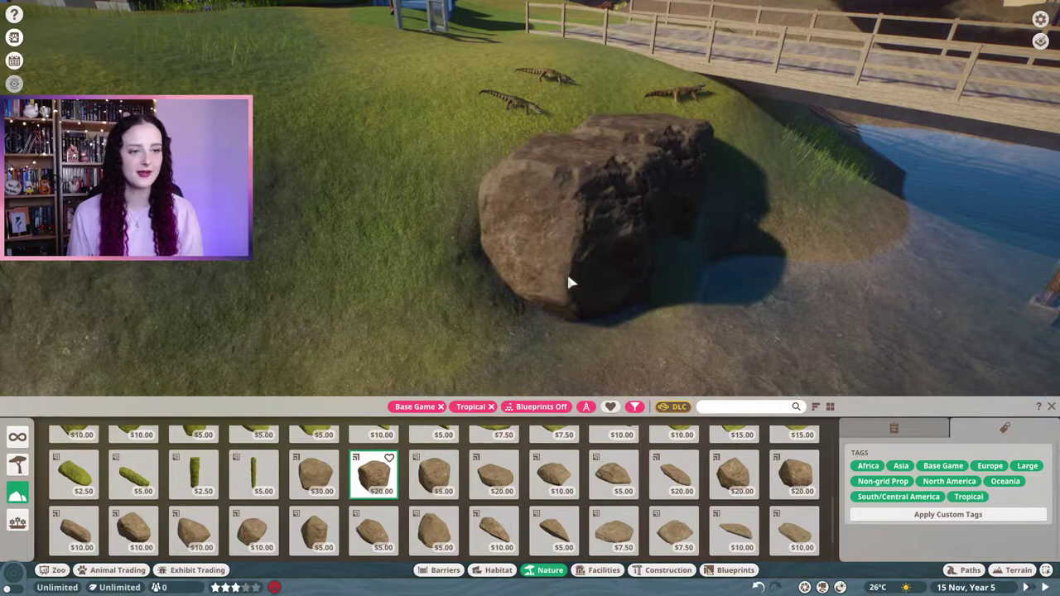
click(563, 285)
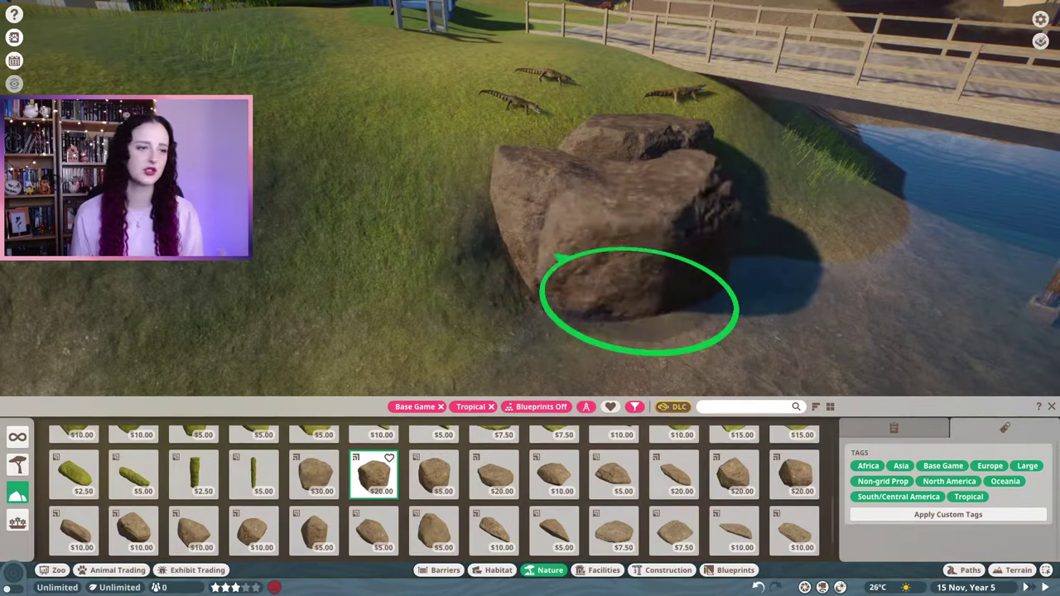
key(e)
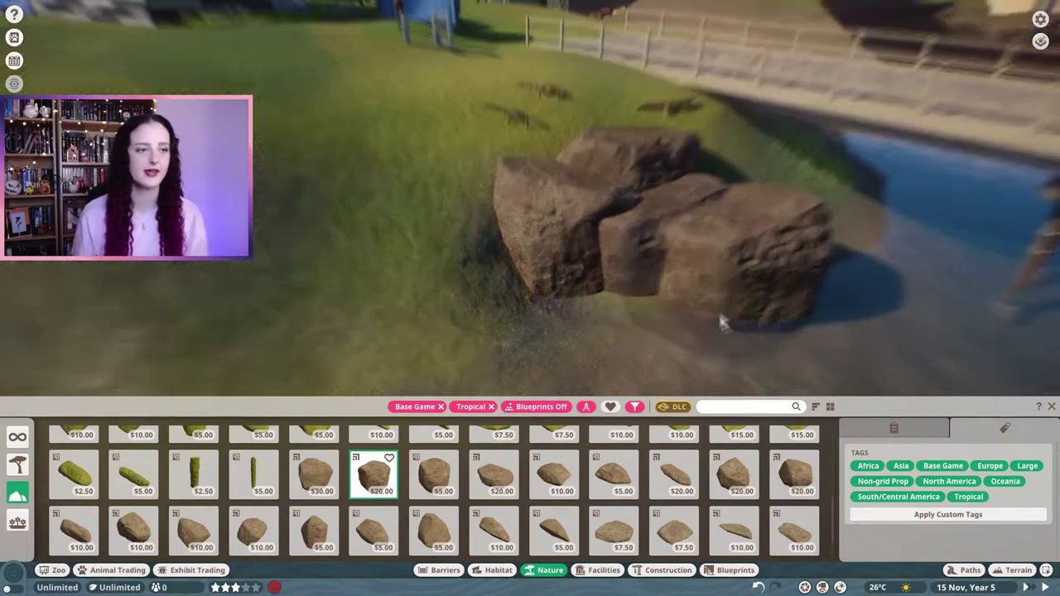
key(e)
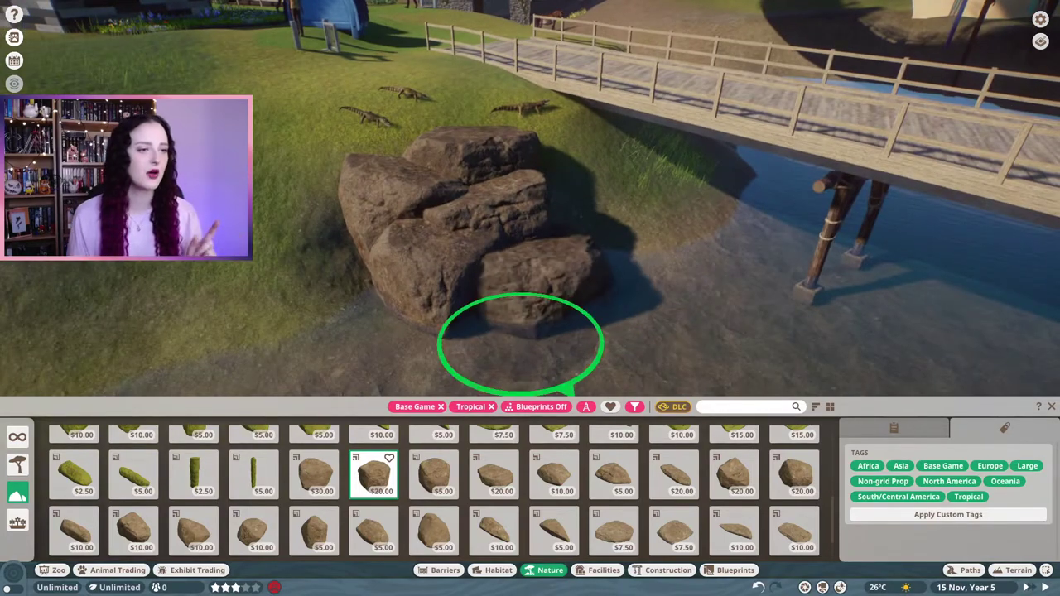
click(494, 474)
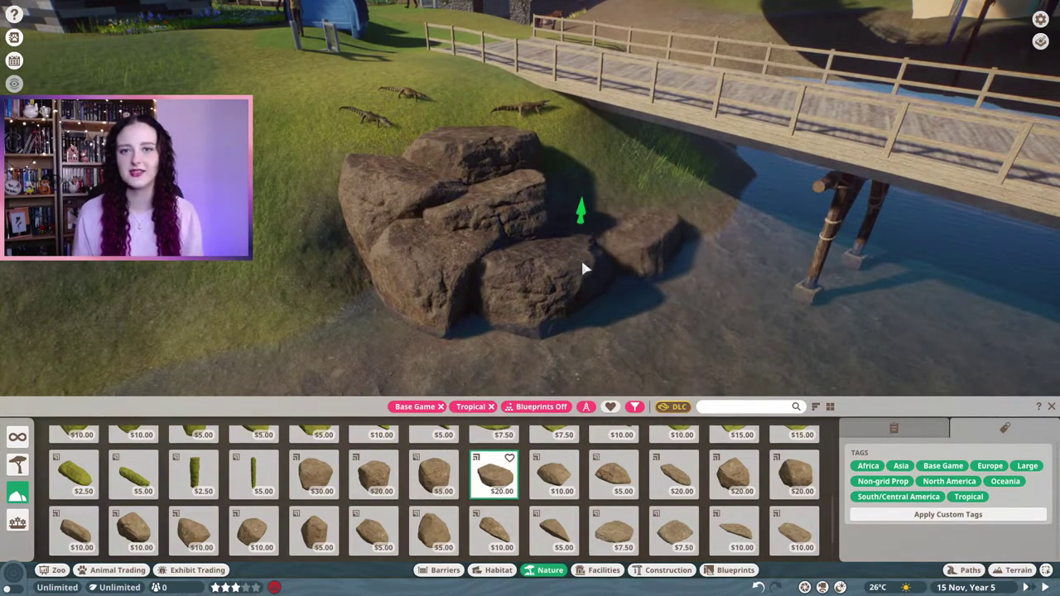
click(654, 256)
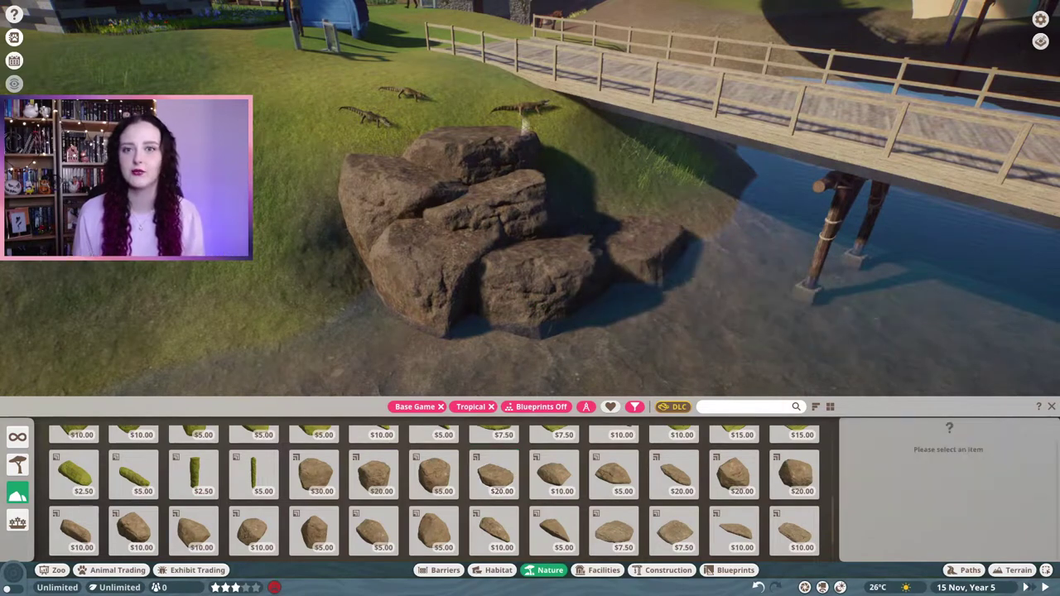
Check a caiman's habitat needs, then rotate the placed rock to a new angle.
click(519, 110)
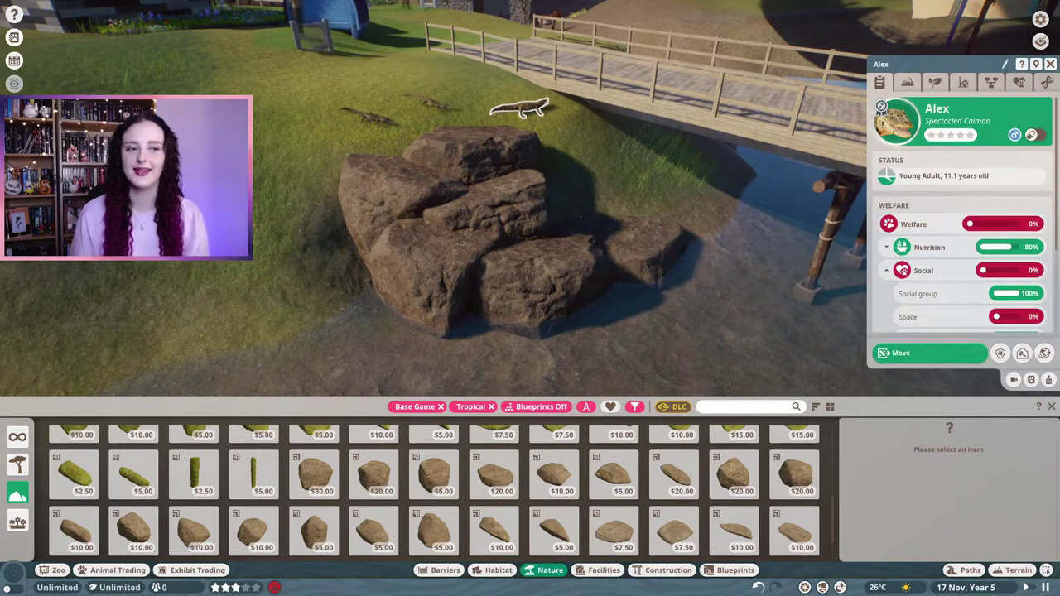
click(906, 82)
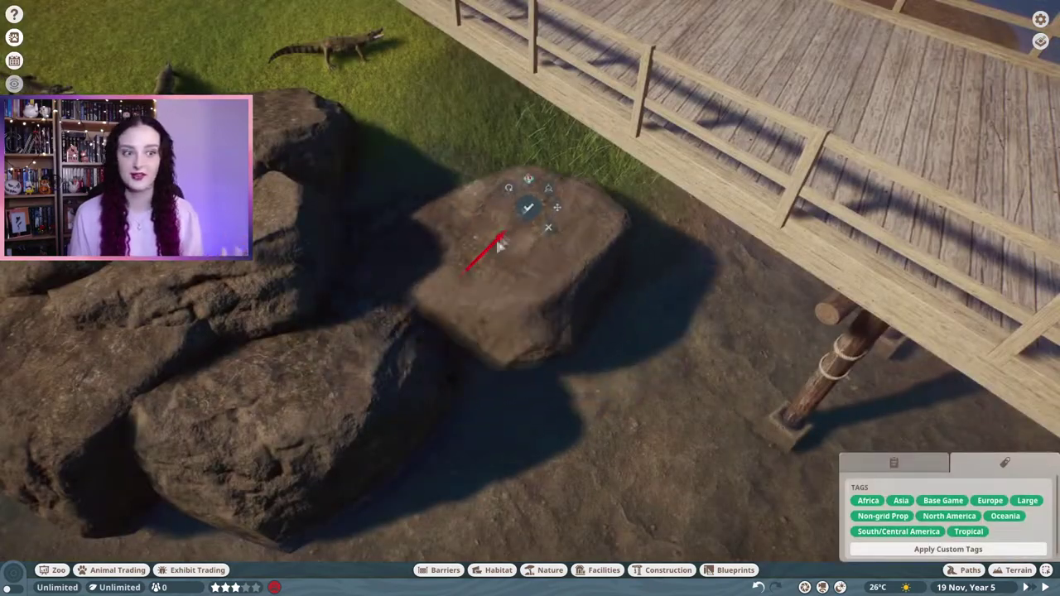
drag(499, 244, 557, 314)
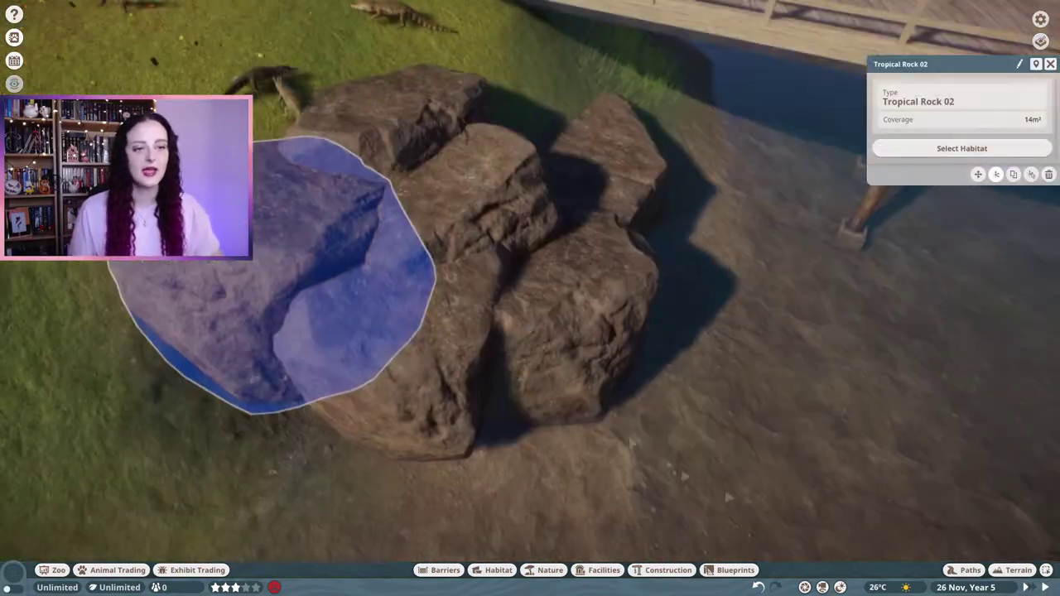
Review the caimans' welfare and habitat needs: 760 m² land, 686 m² water, 91% terrain.
click(290, 93)
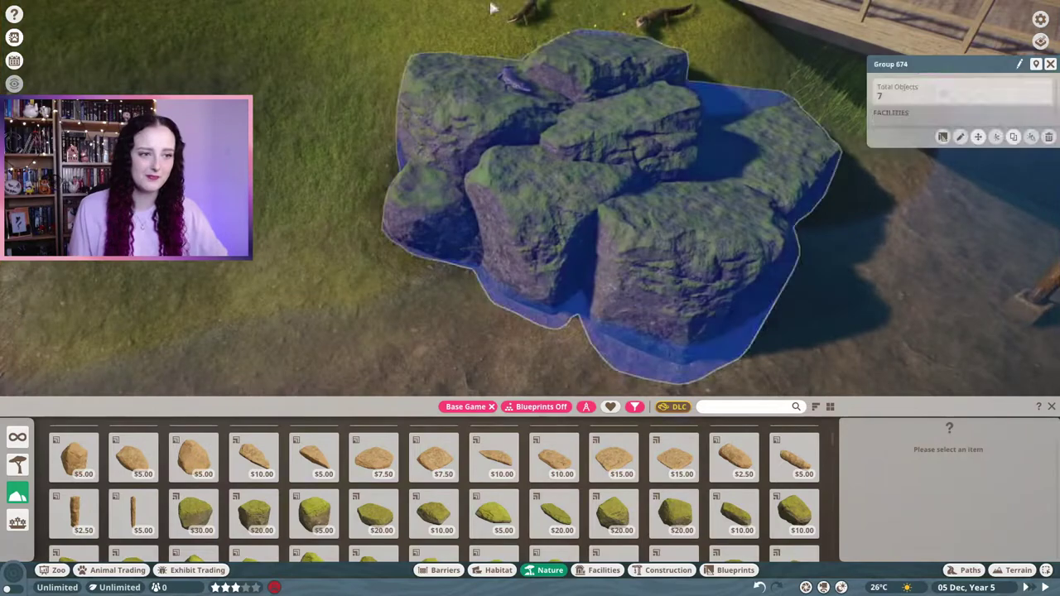
click(521, 11)
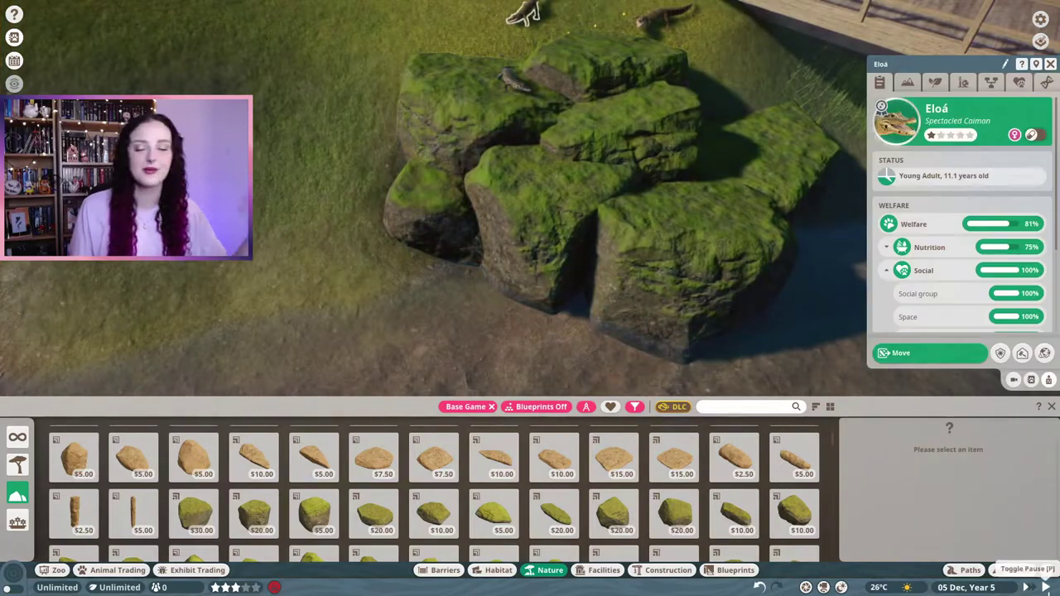
click(908, 82)
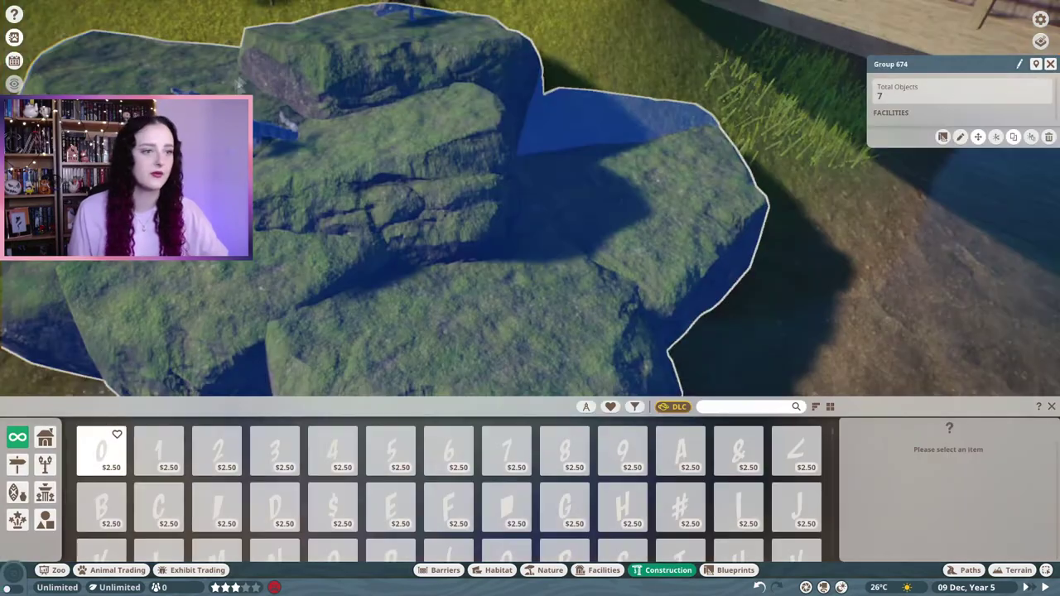
click(286, 129)
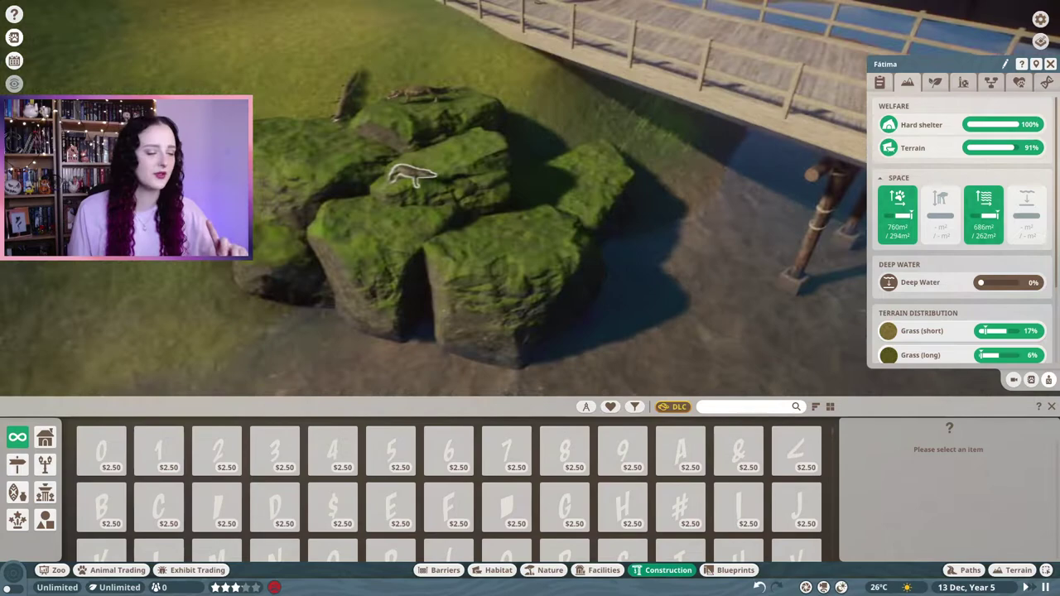
key(e)
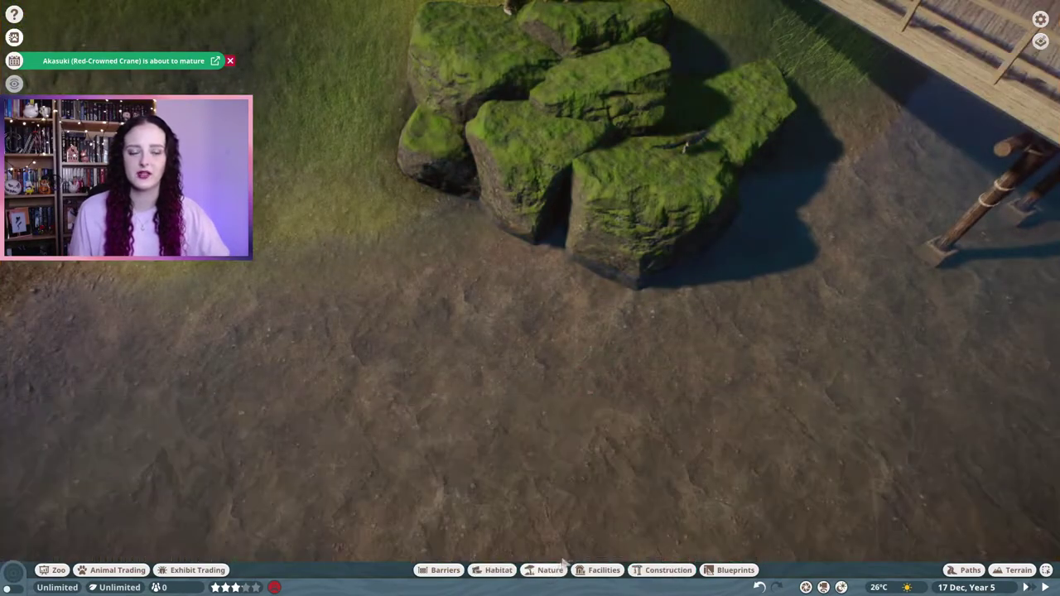
Pick a $10.00 mossy rock from the Nature scenery catalogue.
click(550, 570)
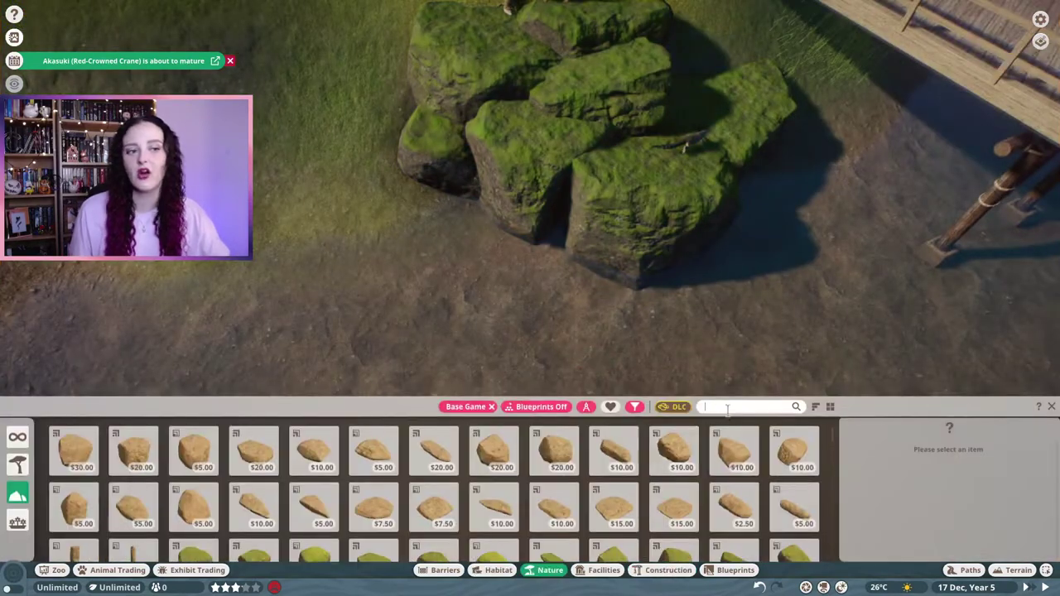
scroll(249, 466, down, 1)
click(374, 520)
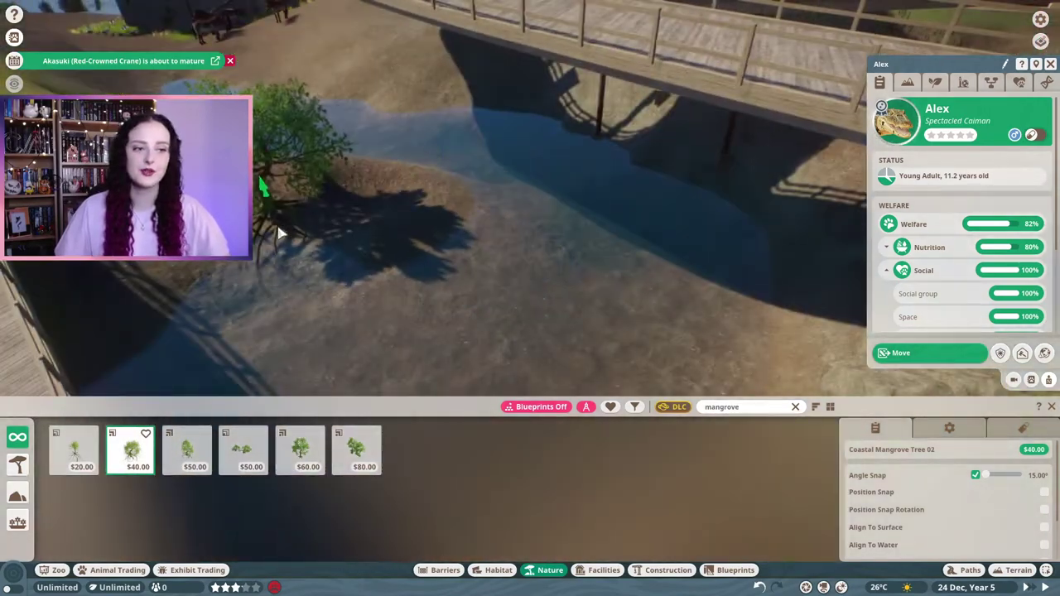
Plant a coastal mangrove tree and fine-tune its position with advanced move.
click(187, 450)
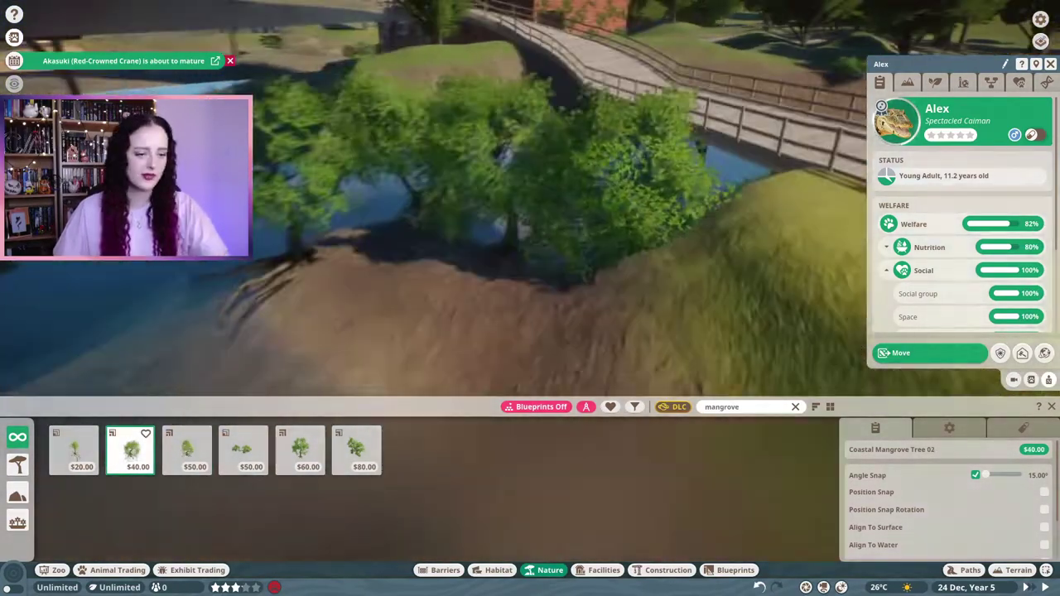
click(186, 449)
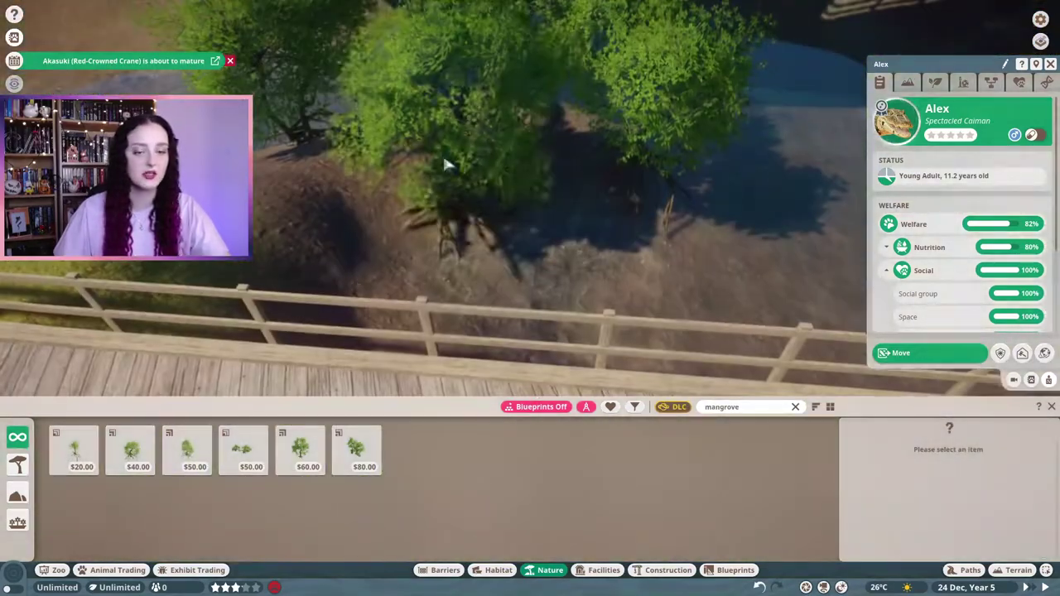
click(446, 164)
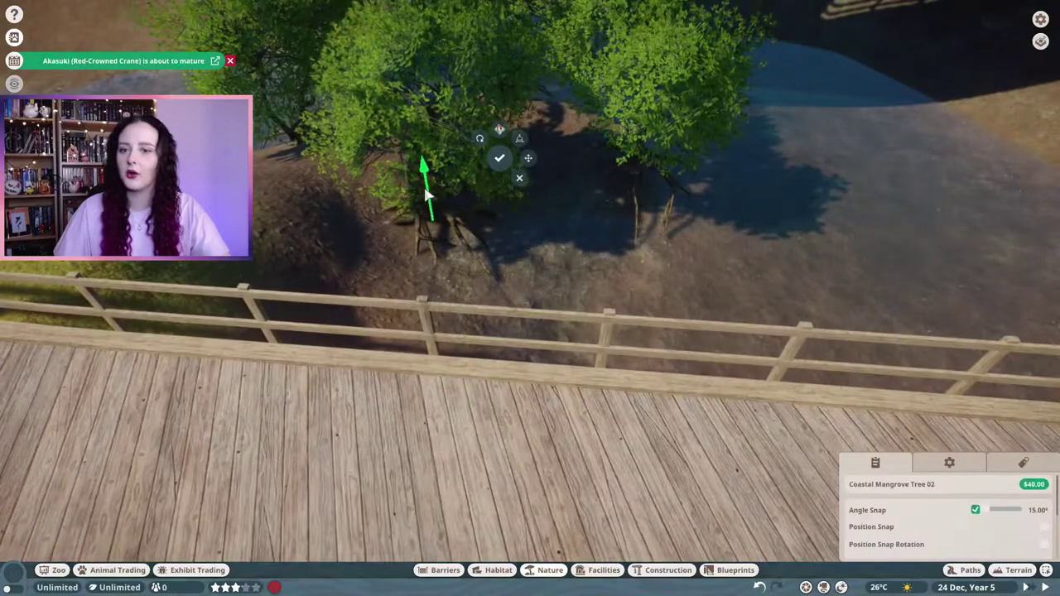
key(z)
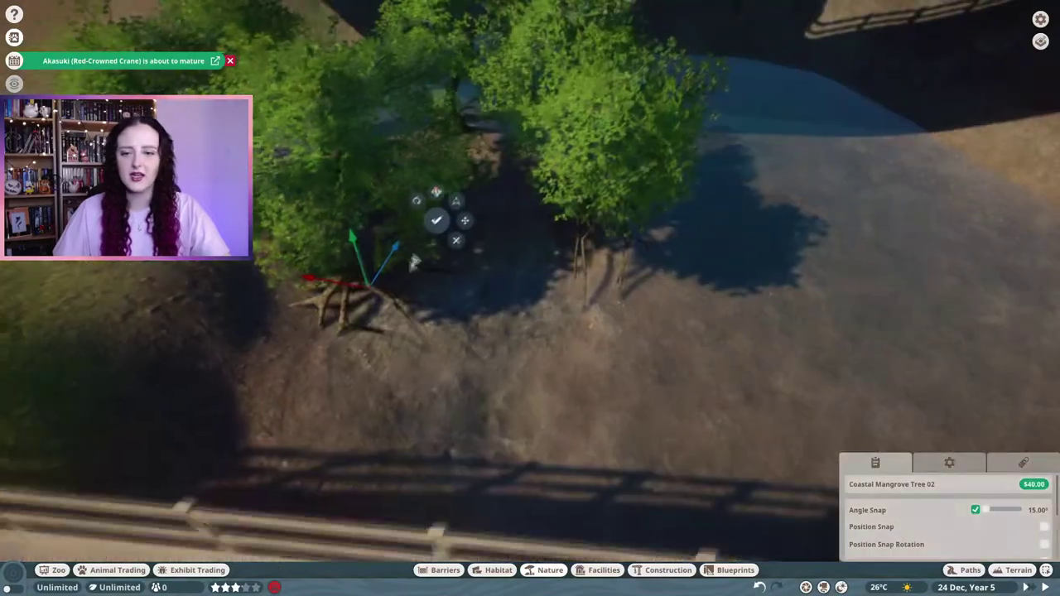
click(436, 220)
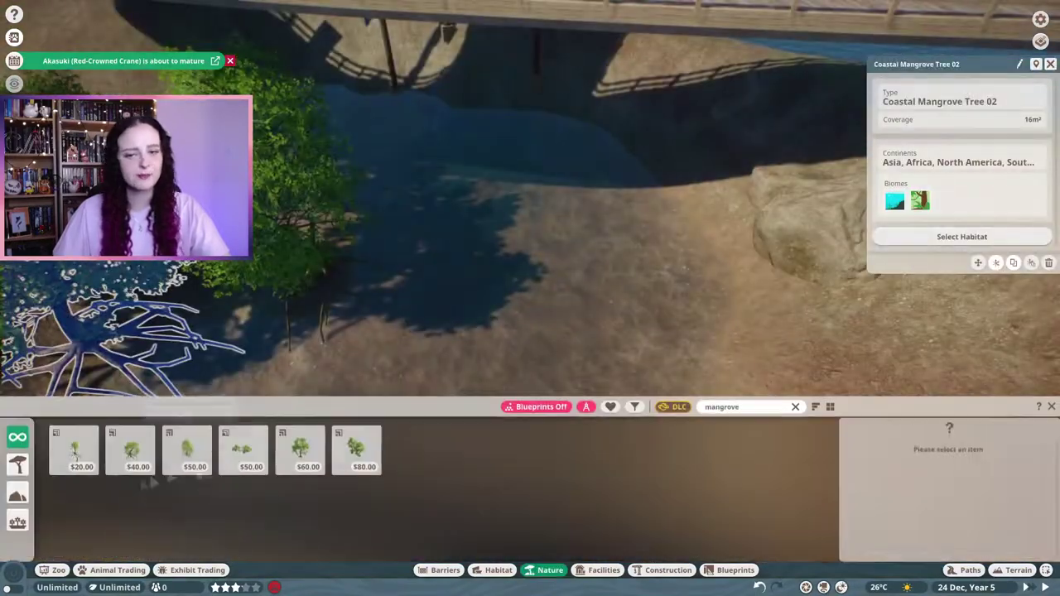
Plant smaller Coastal Mangrove Trees 01 and 02 by the rock and on the slope, then clear the search.
click(73, 451)
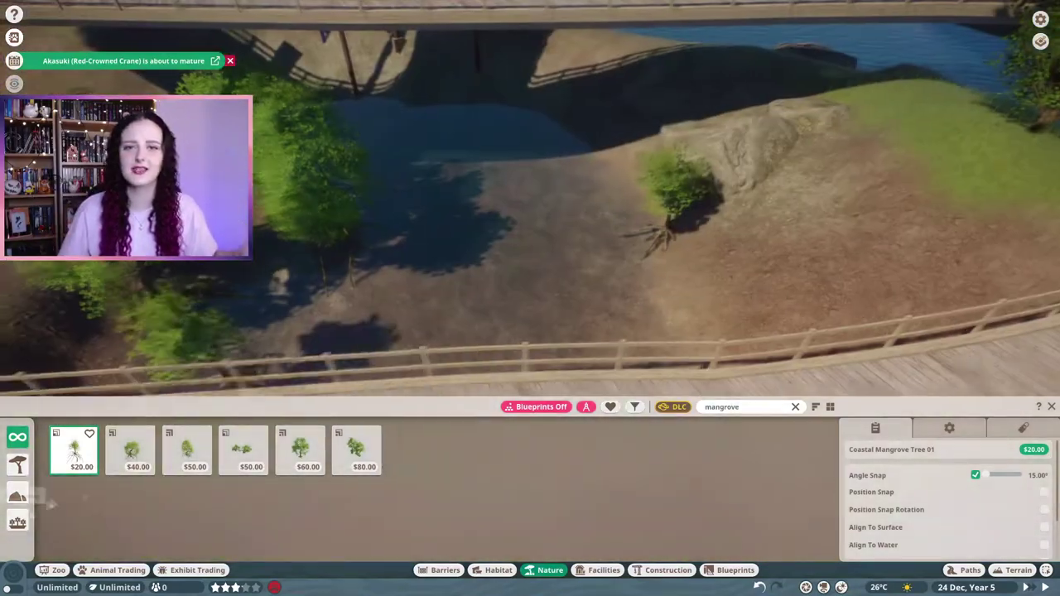
click(130, 451)
scroll(607, 170, up, 5)
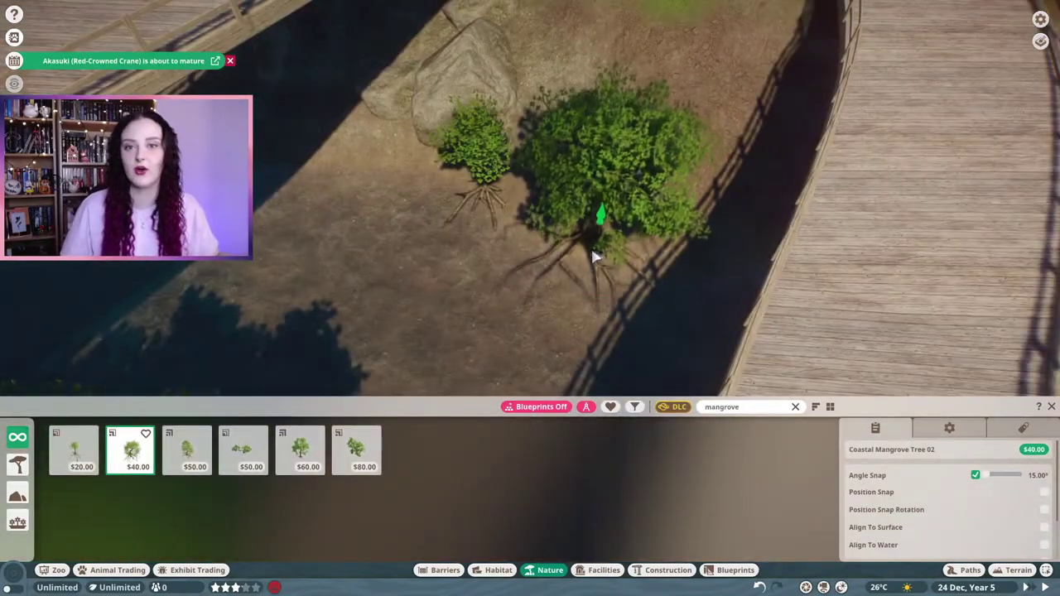
click(617, 259)
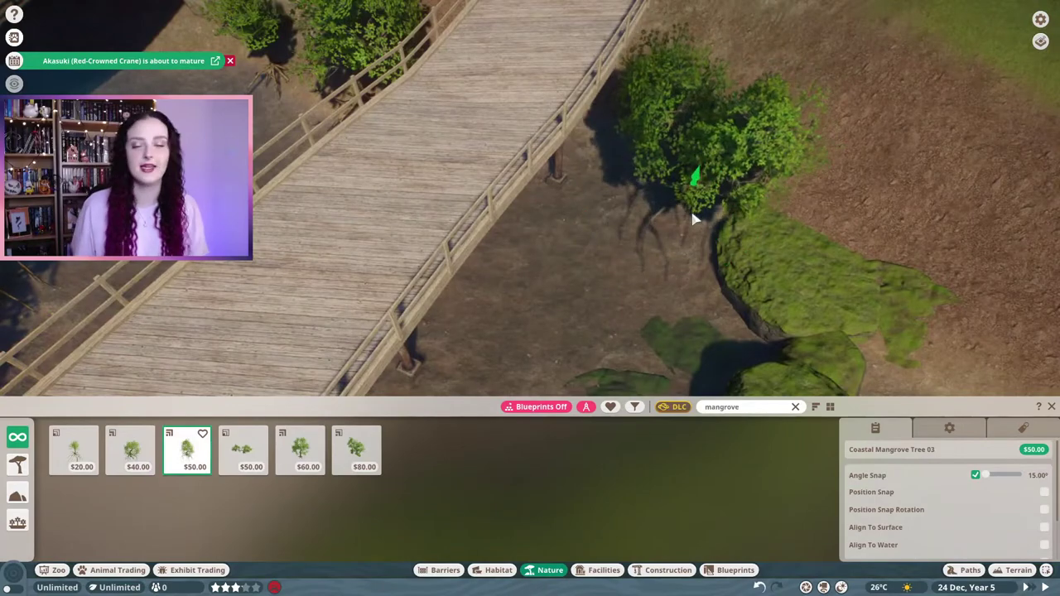
key(e)
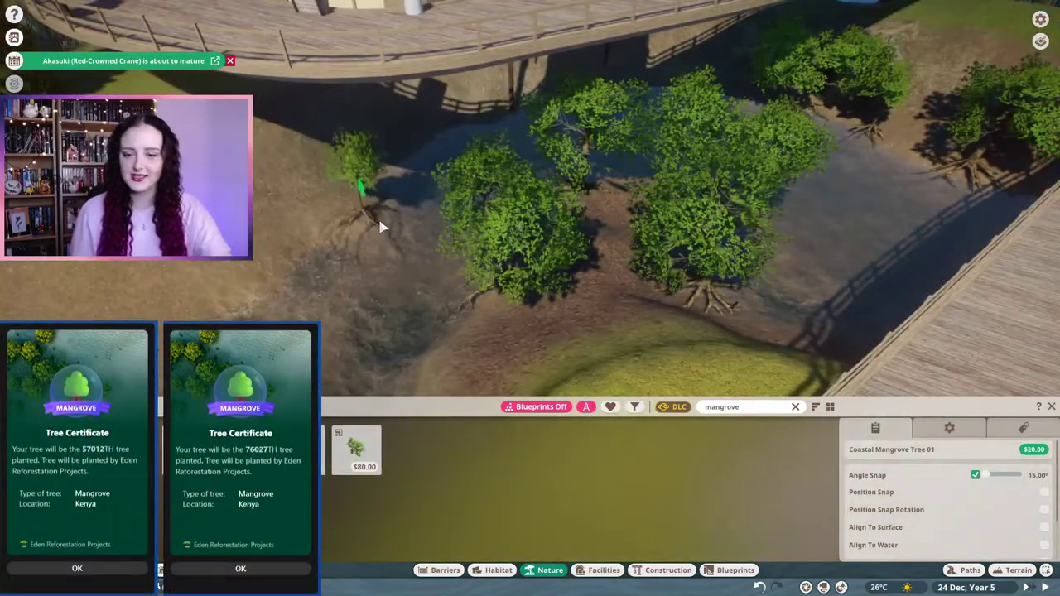
key(w)
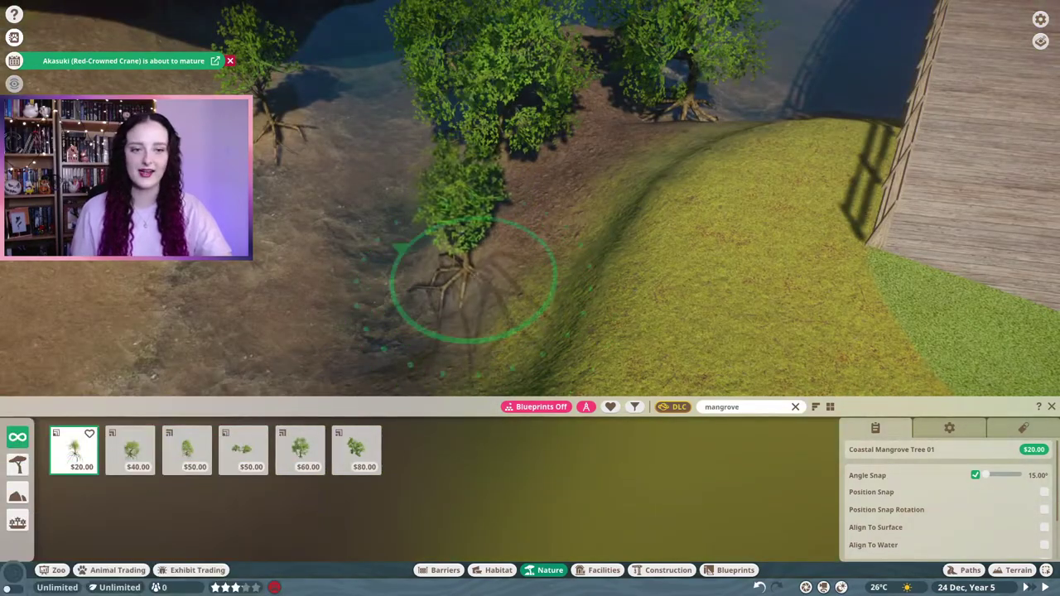
click(476, 283)
key(Escape)
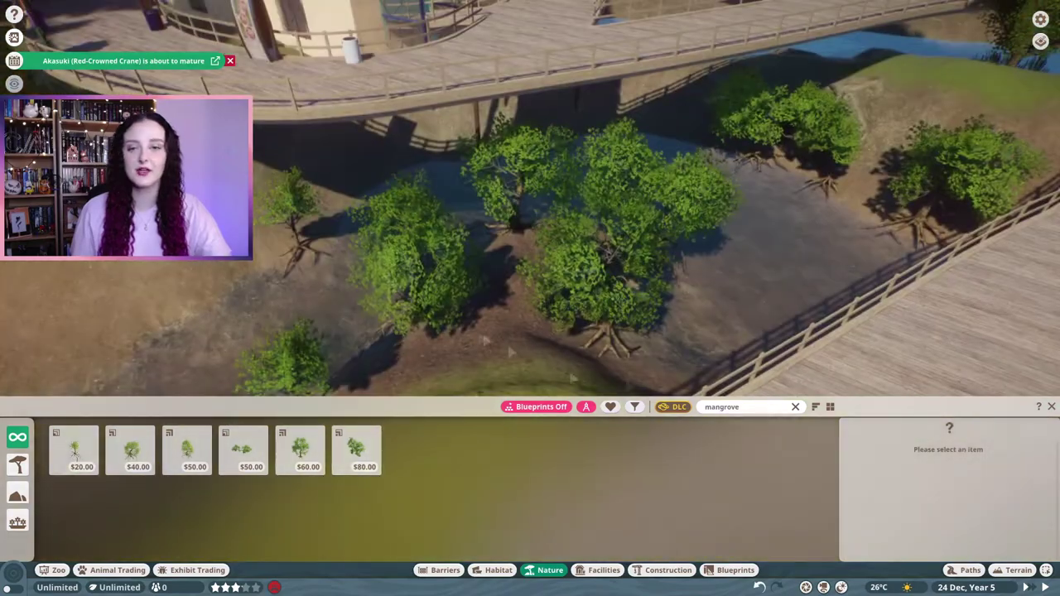
key(BackSpace)
Search 'stran' and inspect the strangler fig root and tree items.
text(ran)
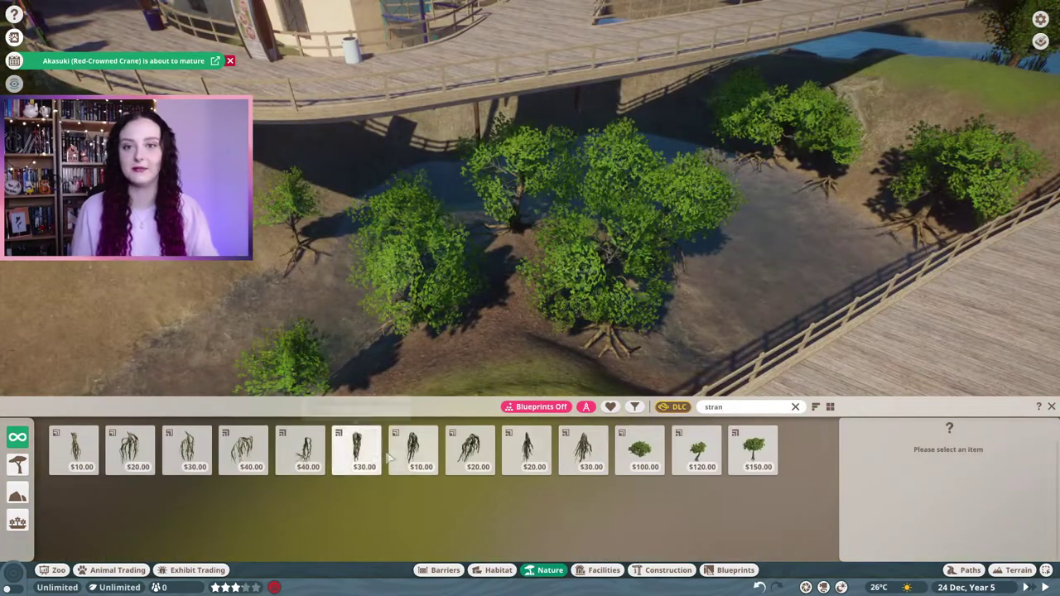
click(640, 451)
click(634, 406)
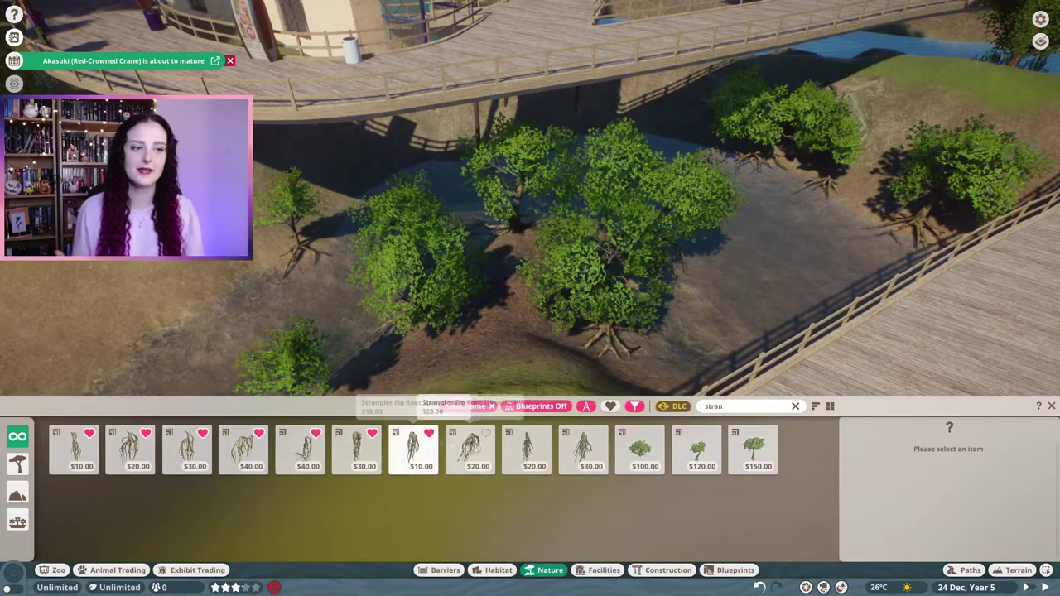
click(698, 450)
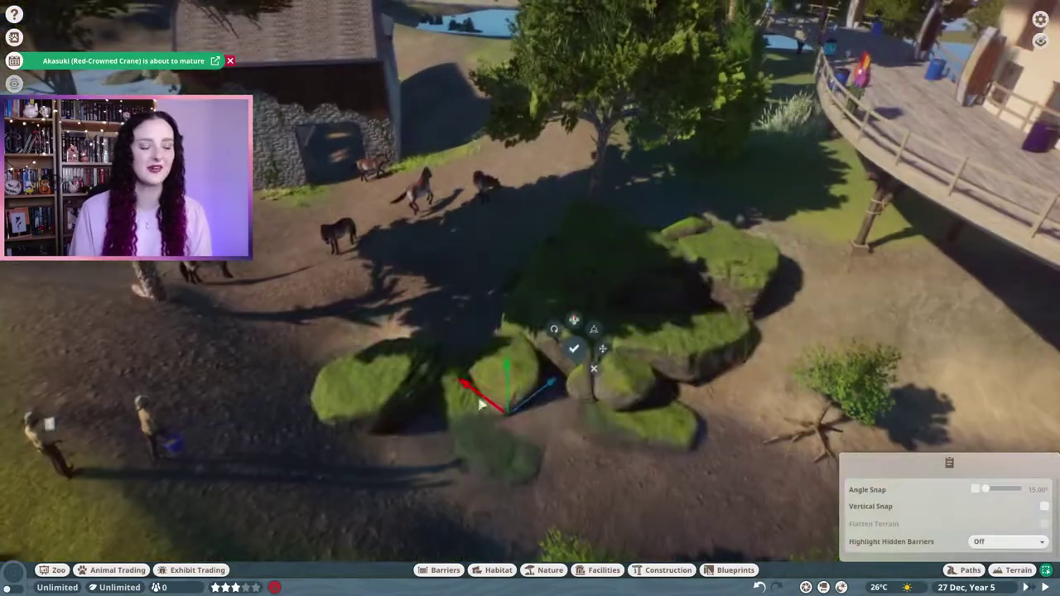
Move the mossy rock group up and left, rotate it, and confirm placement.
drag(480, 403, 448, 362)
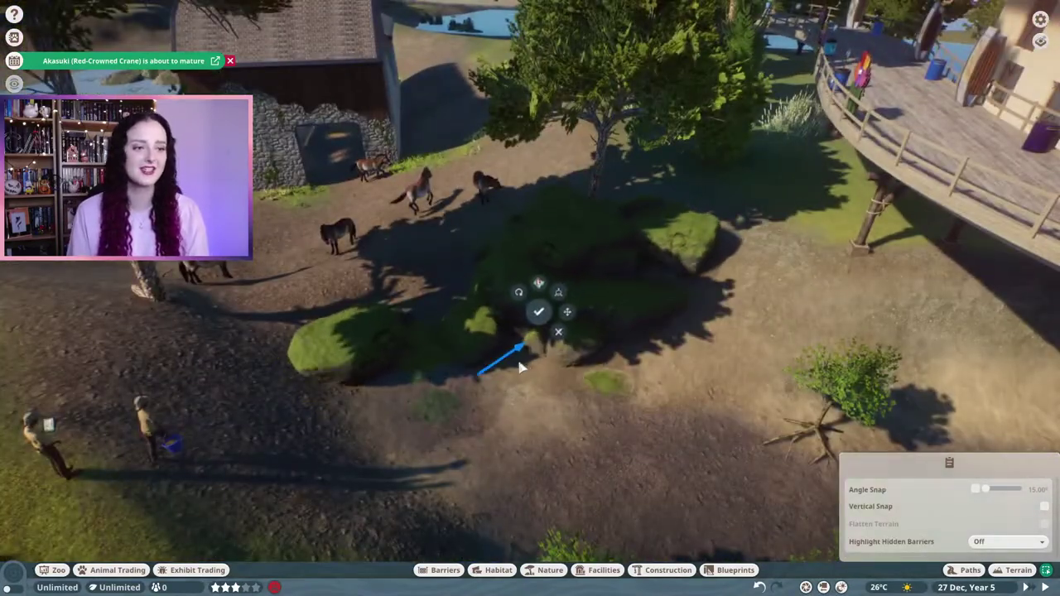
key(Tab)
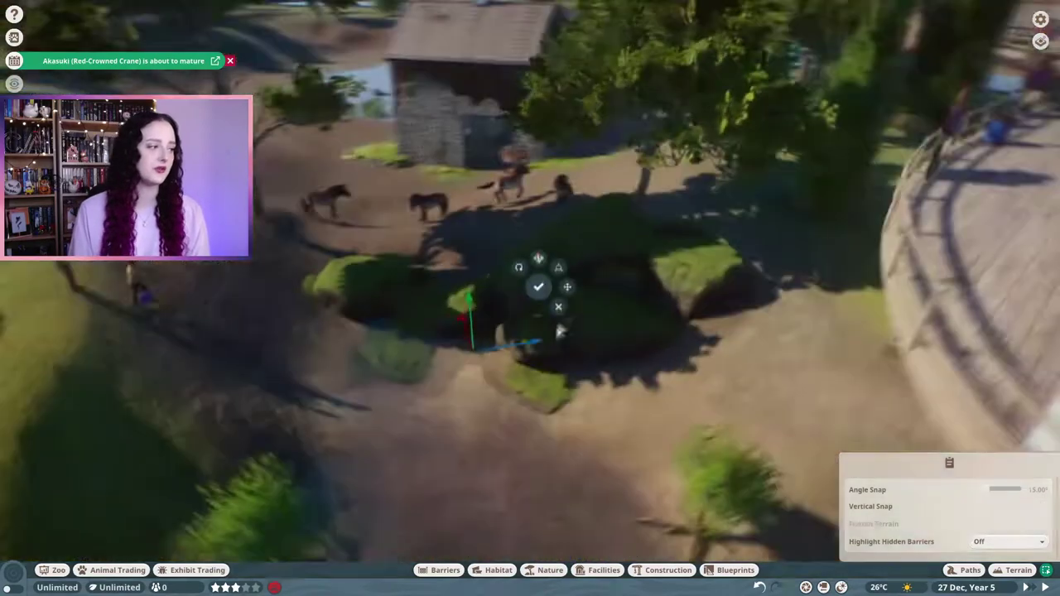
click(543, 305)
Enter Edit Group 675 and select two individual Dynamic Mossy Rocks.
click(600, 200)
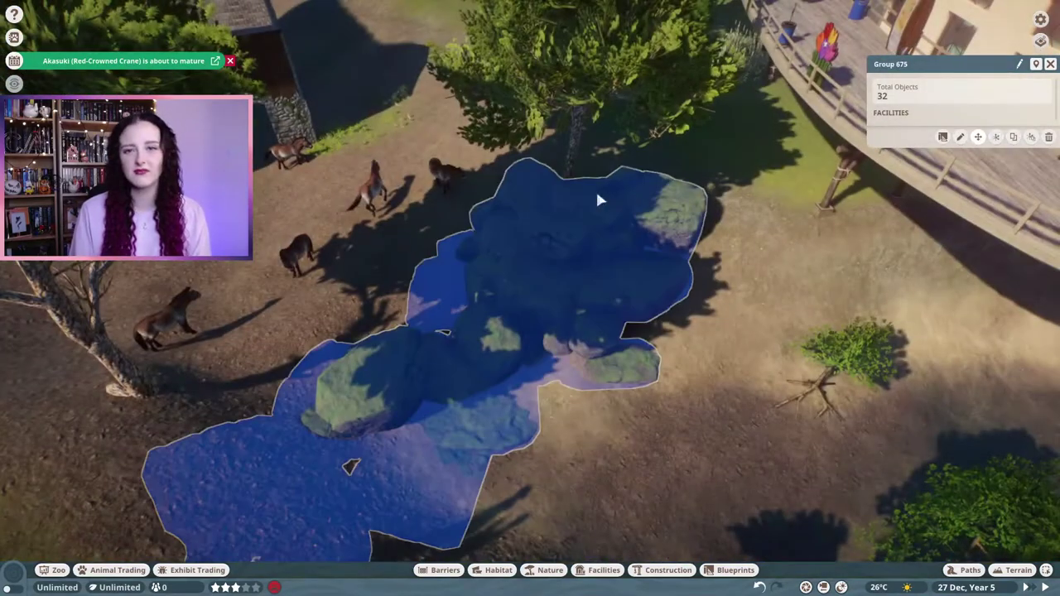
click(1019, 64)
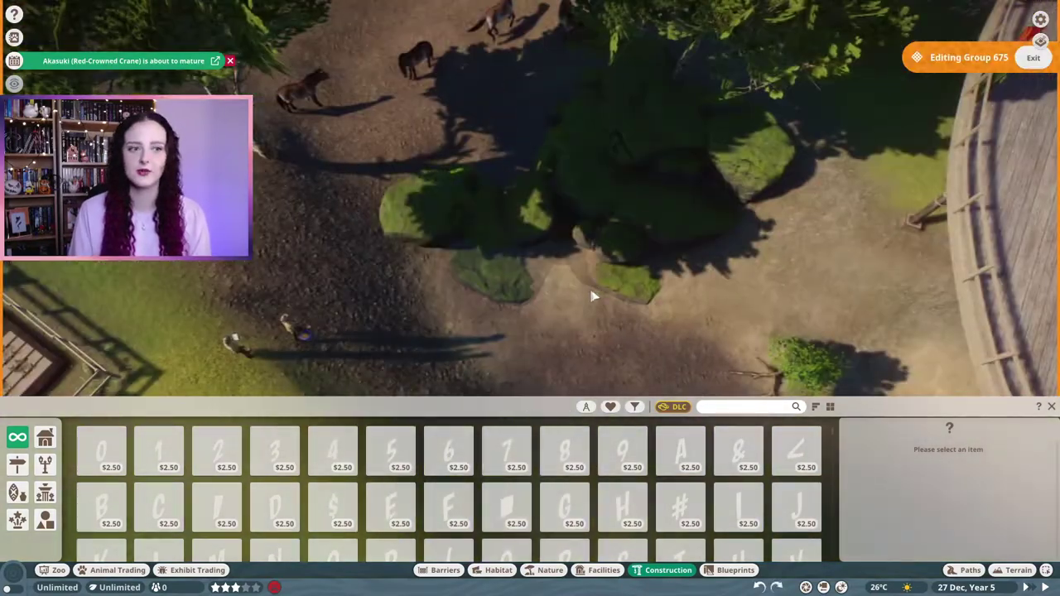
scroll(591, 296, up, 5)
click(414, 255)
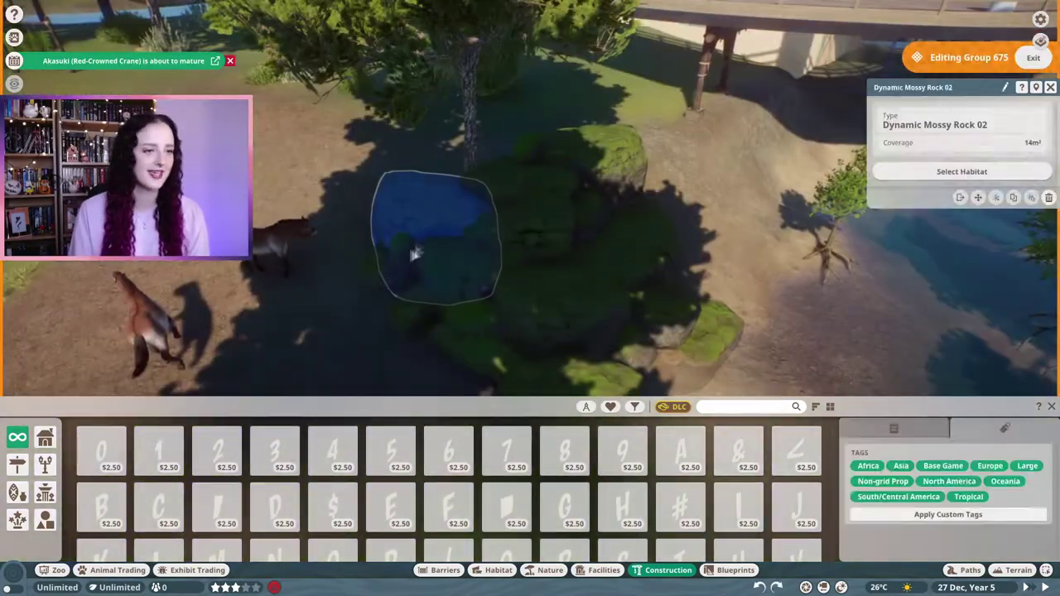
click(443, 280)
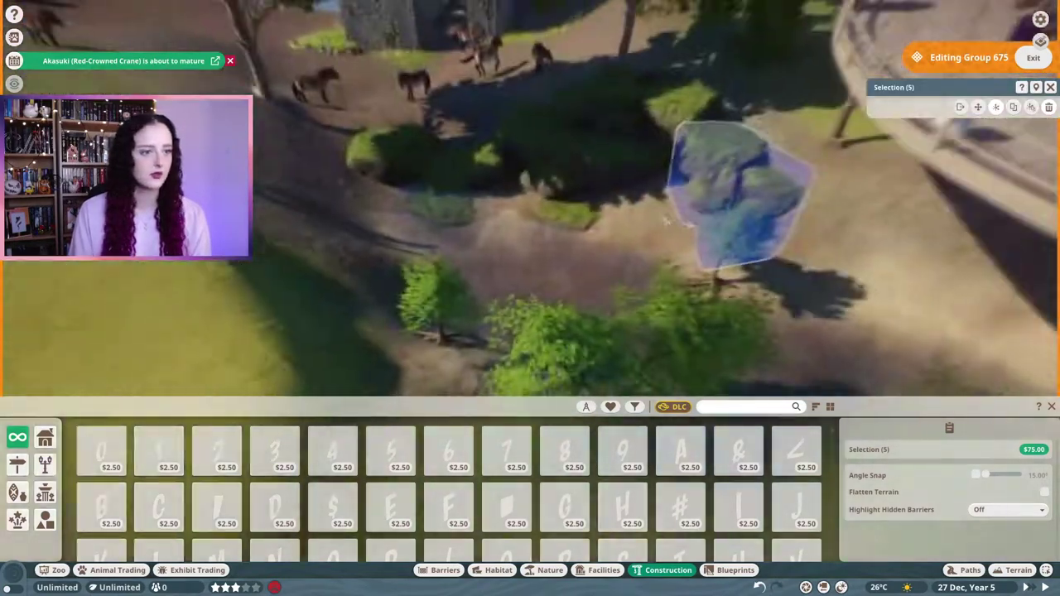
Adjust the time of day in atmospheric conditions for better lighting on the rocks.
key(Escape)
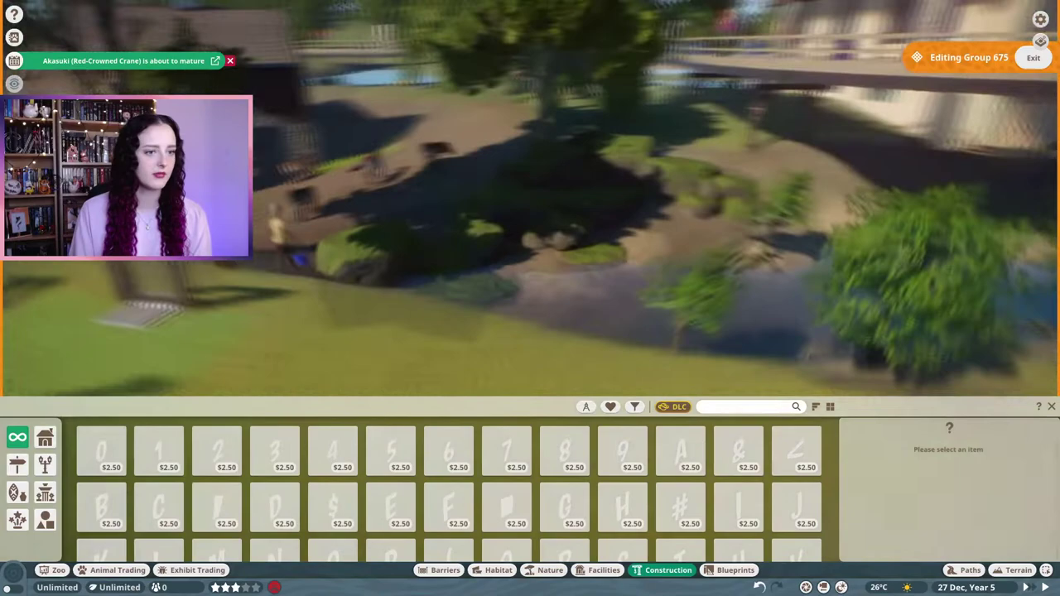
key(w)
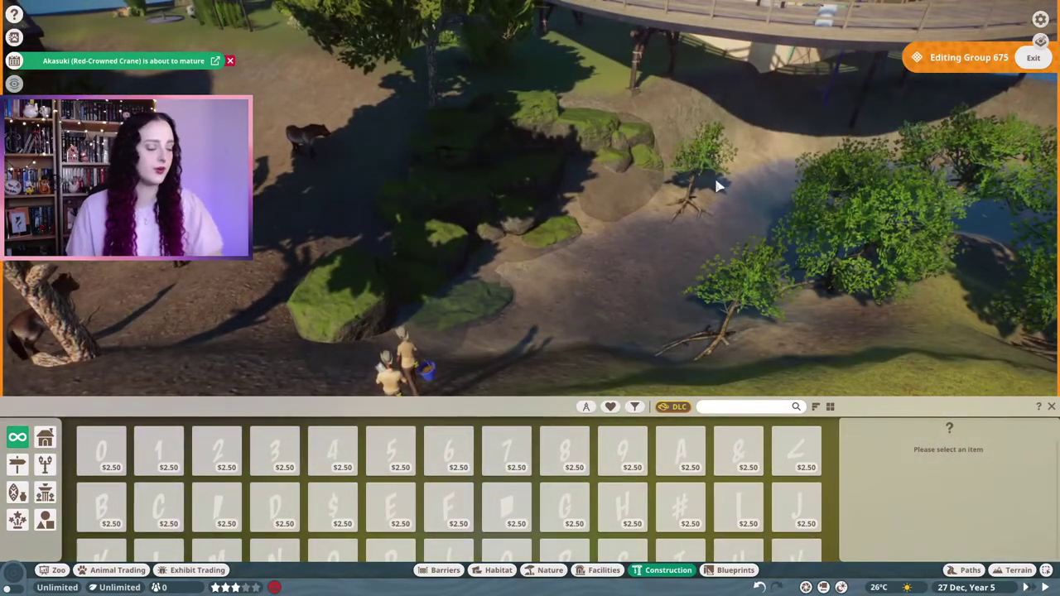
scroll(466, 169, down, 3)
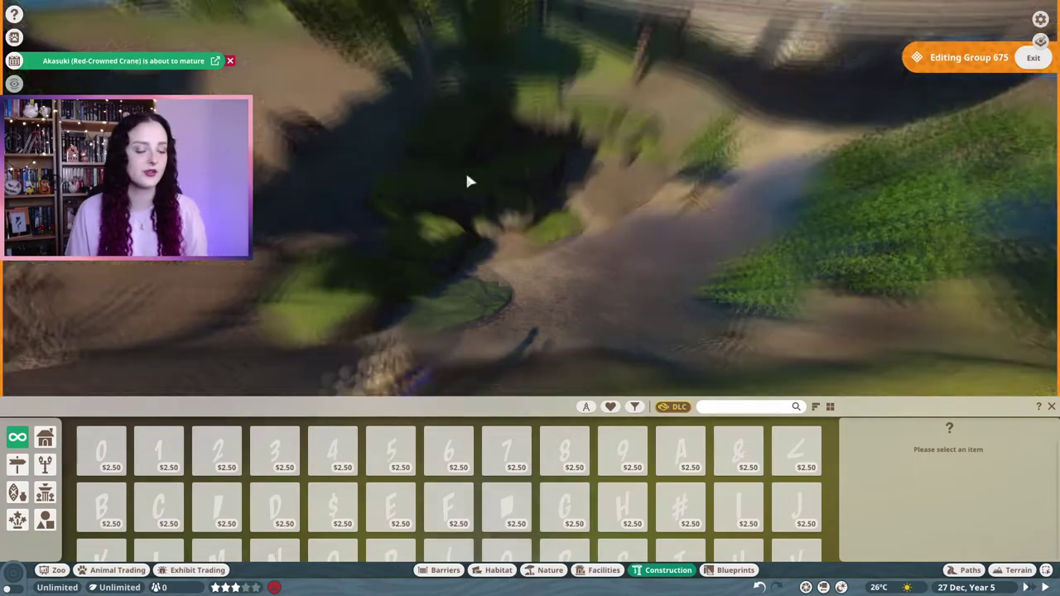
click(841, 587)
drag(851, 551, 840, 555)
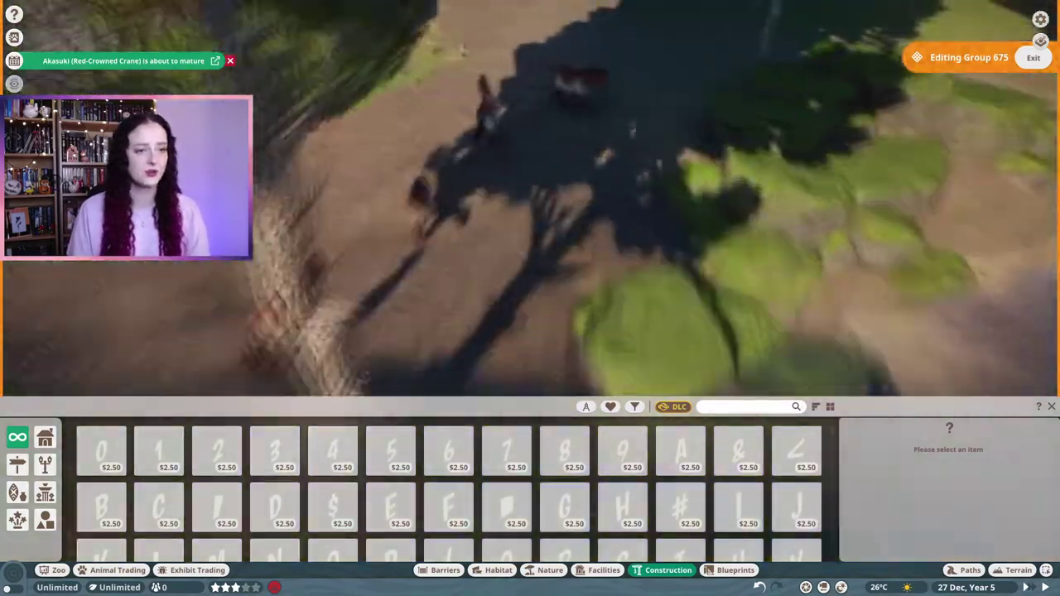
Shift one mossy rock to the left and select another rock in the group.
click(446, 298)
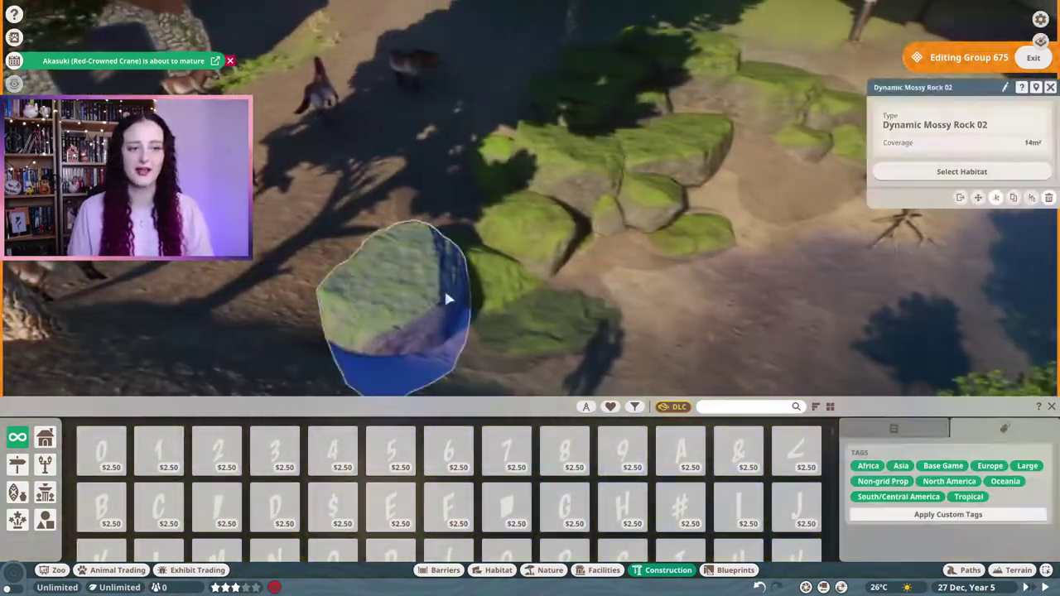
drag(447, 299, 285, 301)
click(321, 305)
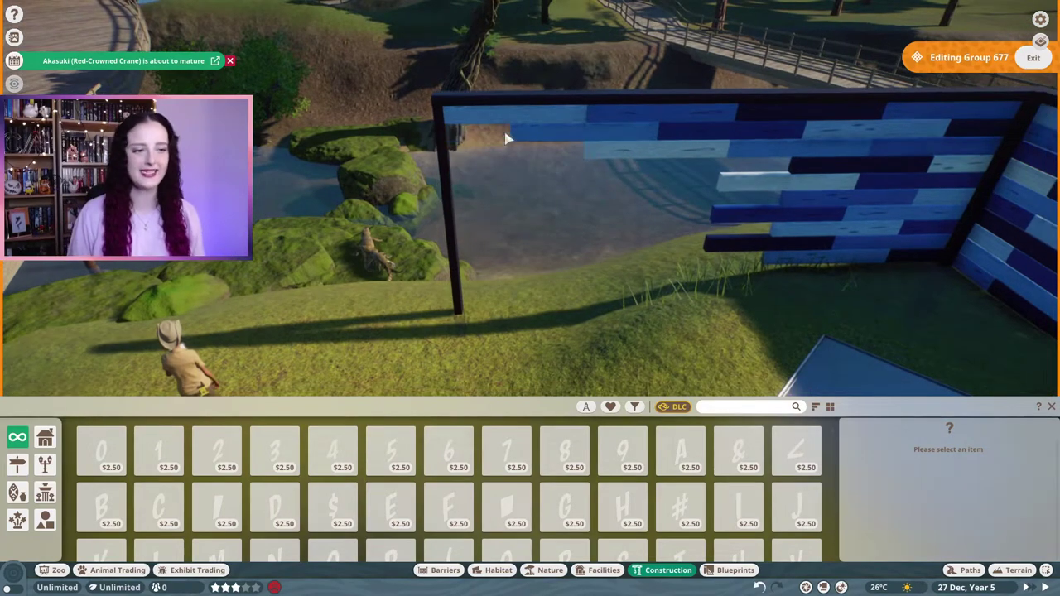
Undo the last blue planks and inspect the slat wall and pond from around it.
key(ctrl+z)
key(d)
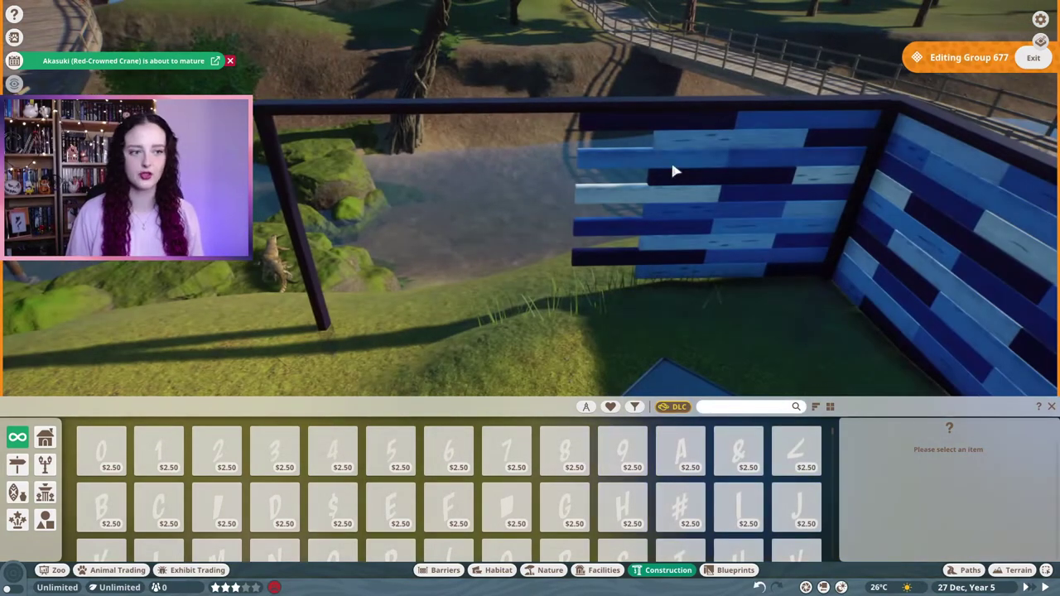
click(285, 182)
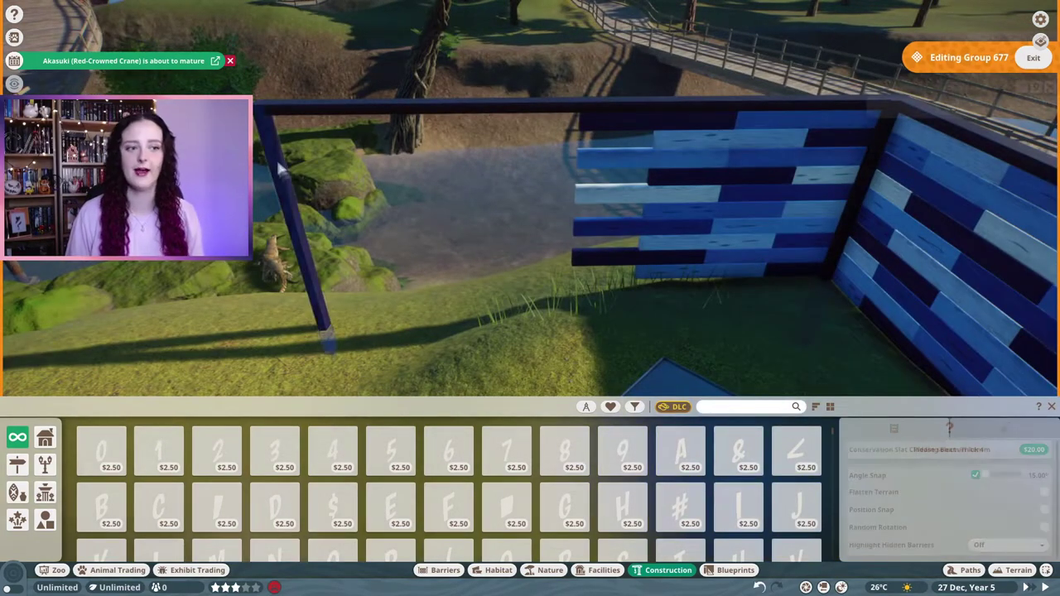
right_click(540, 278)
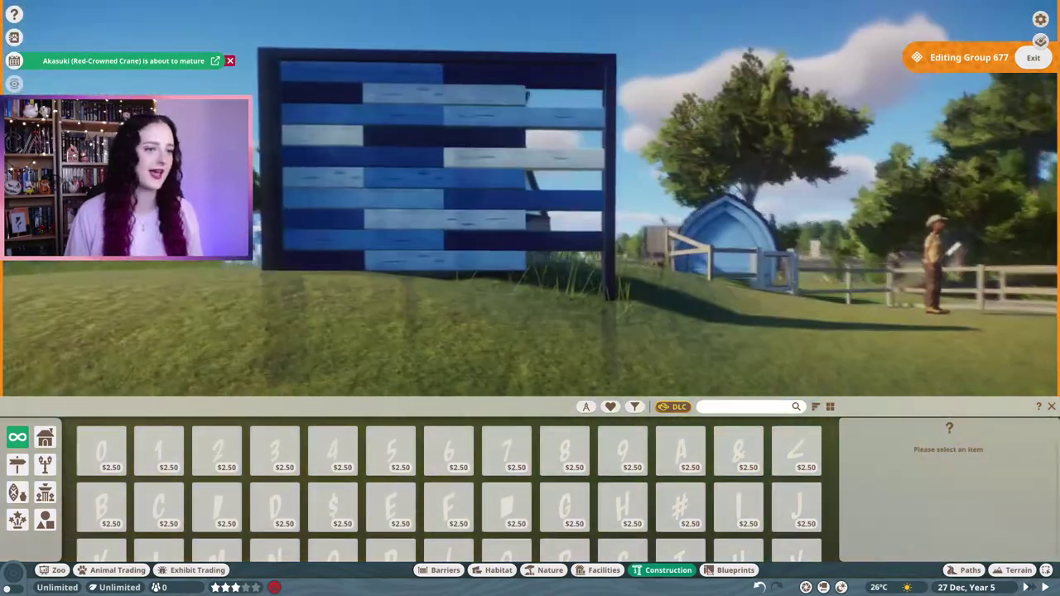
key(e)
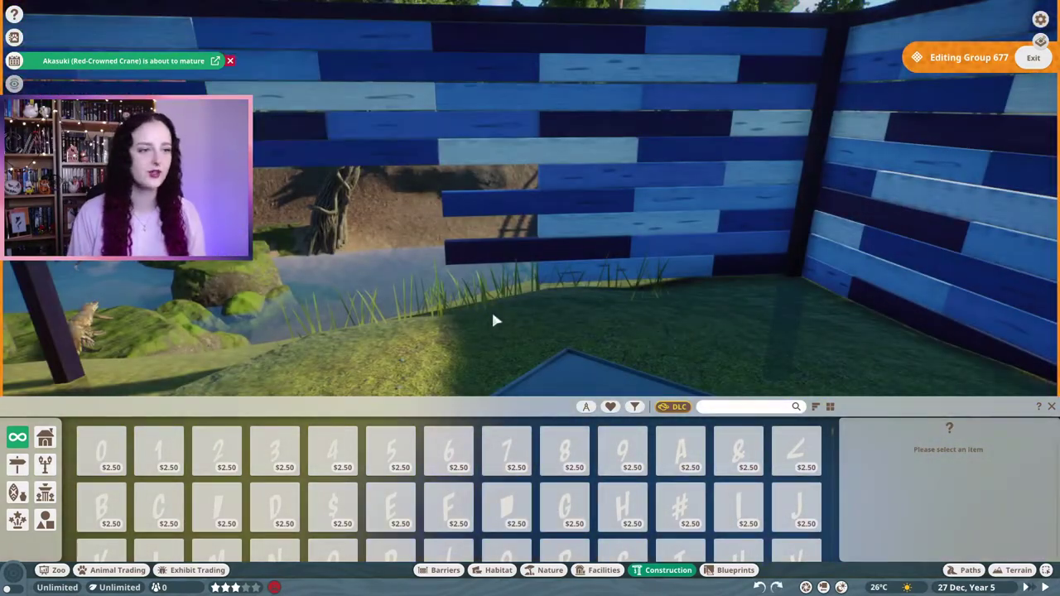
key(q)
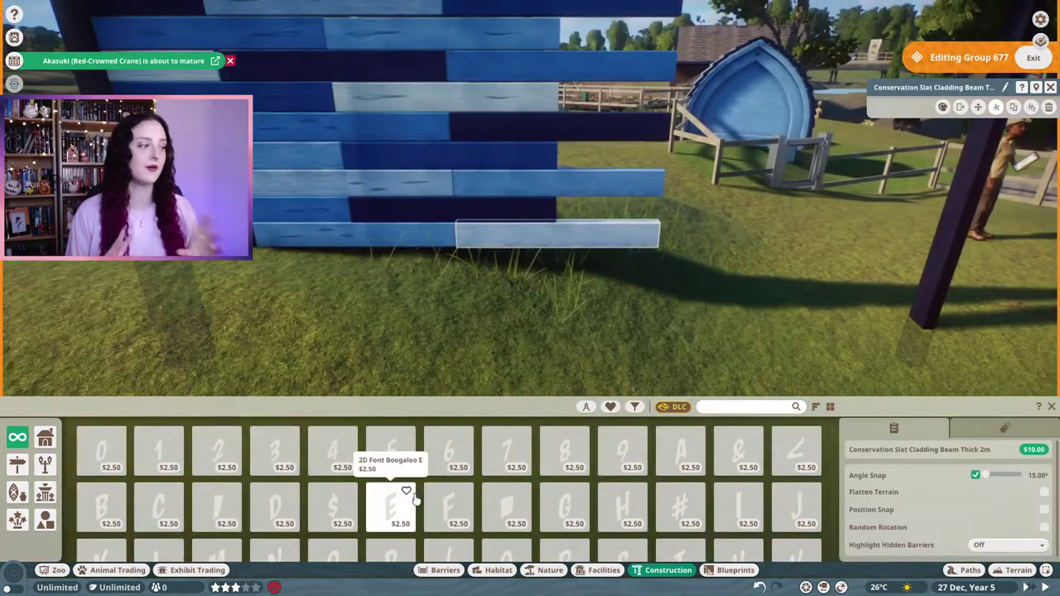
Filter the Construction catalogue to Conservation Pack pieces with blueprints hidden.
click(635, 406)
click(547, 362)
click(518, 322)
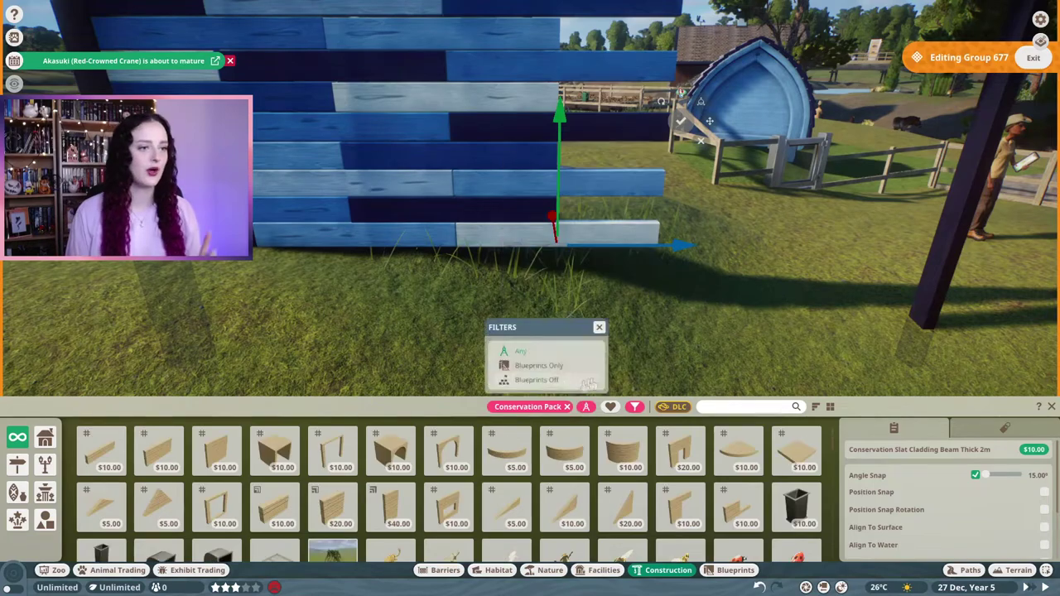
scroll(414, 481, down, 1)
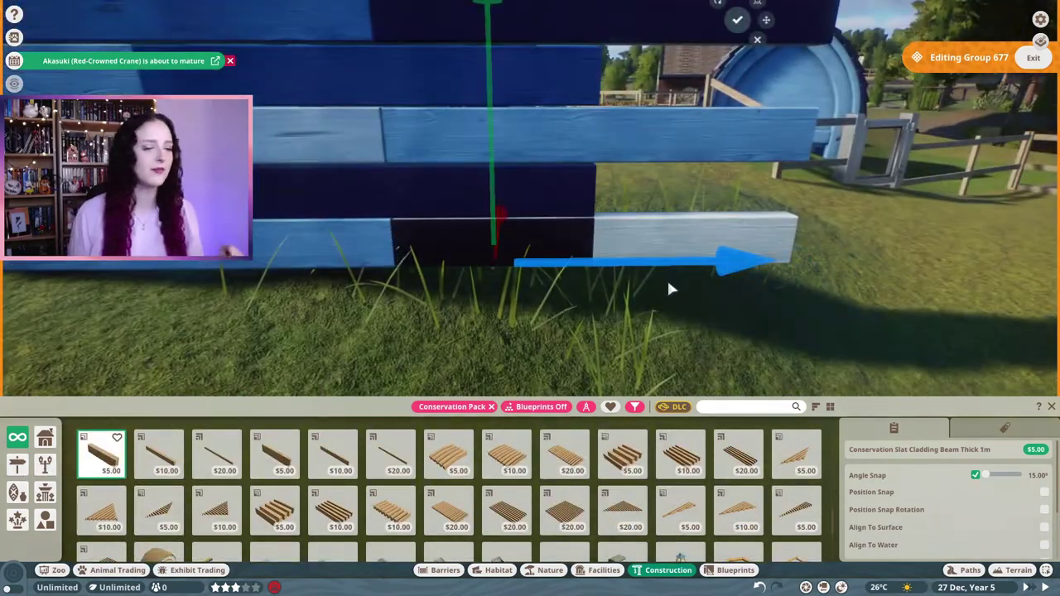
Recolour the lower cladding beam dark navy.
click(690, 252)
click(942, 107)
click(943, 107)
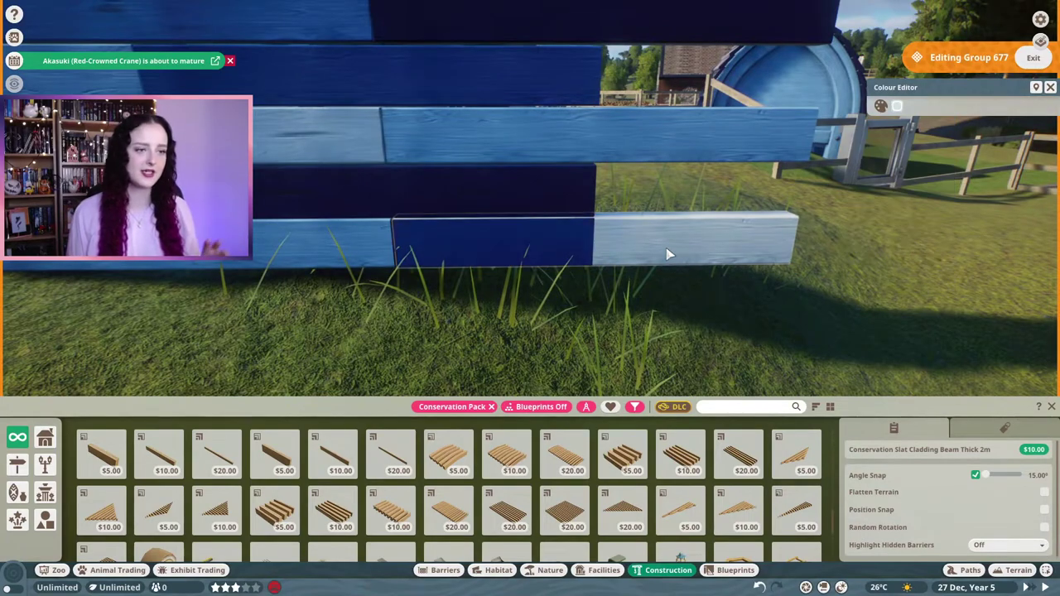
click(942, 107)
click(590, 153)
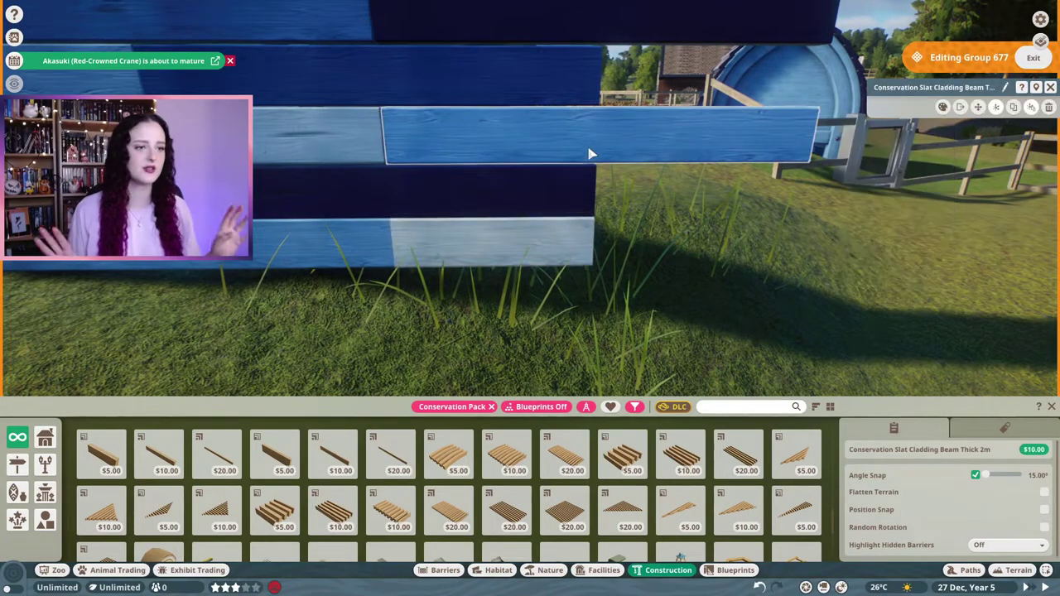
right_click(535, 353)
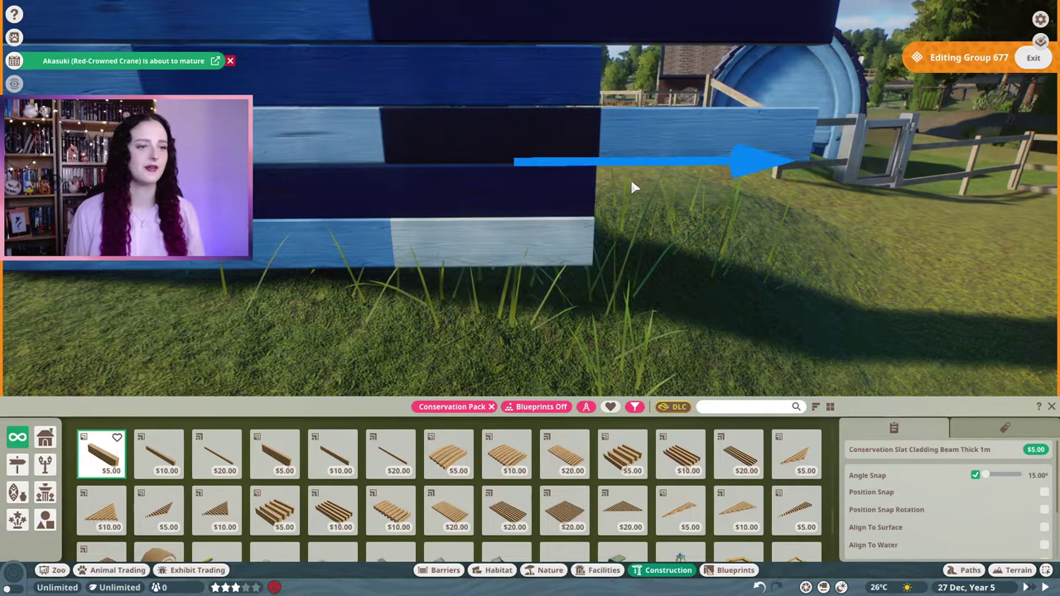
Recolour the upper beam light blue and add another 1m beam.
click(679, 140)
click(897, 106)
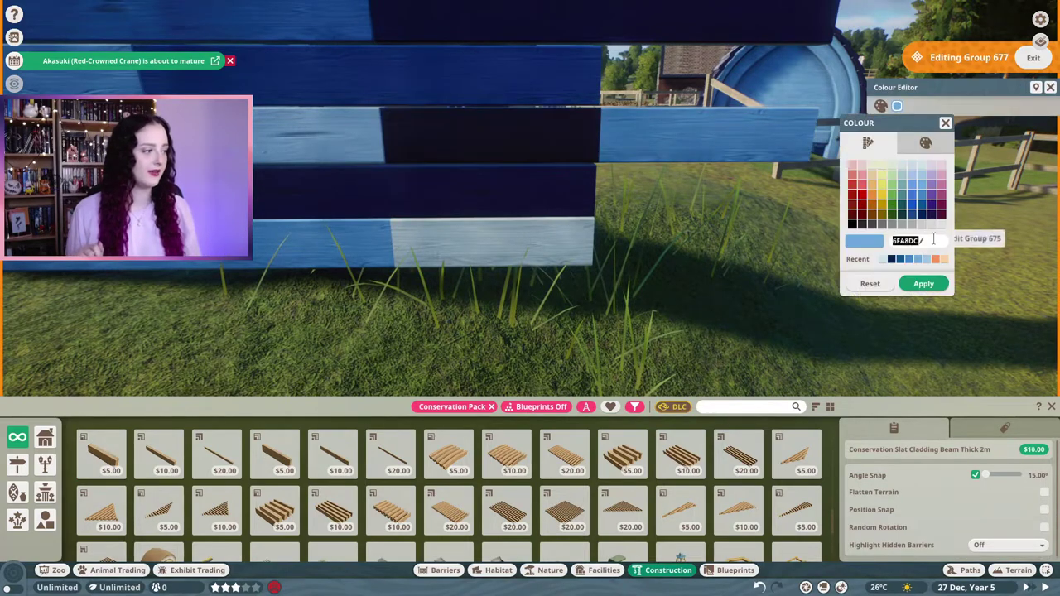
click(690, 139)
click(897, 106)
click(690, 139)
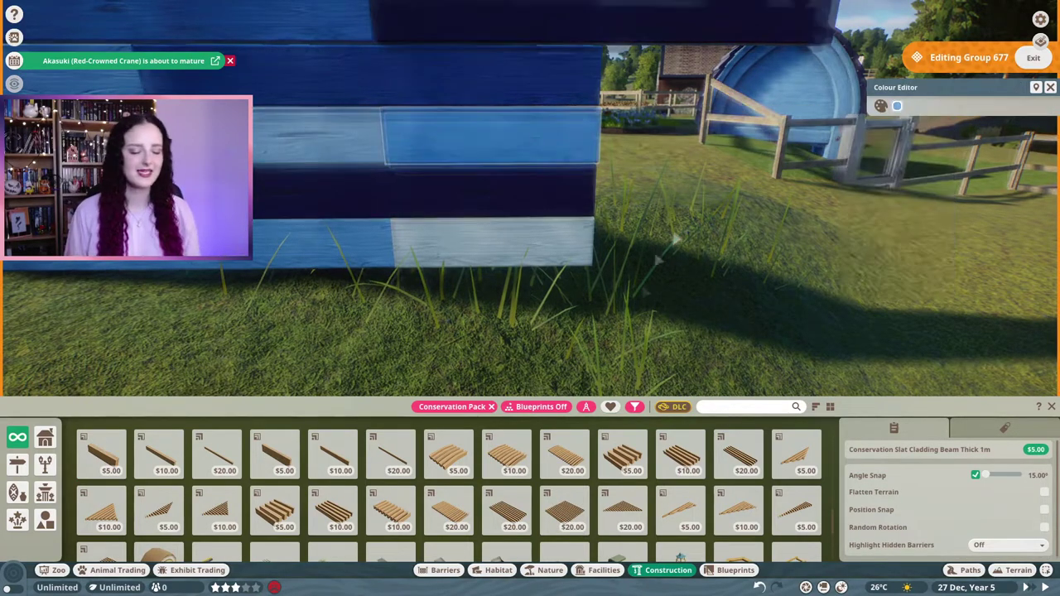
click(688, 149)
right_click(690, 179)
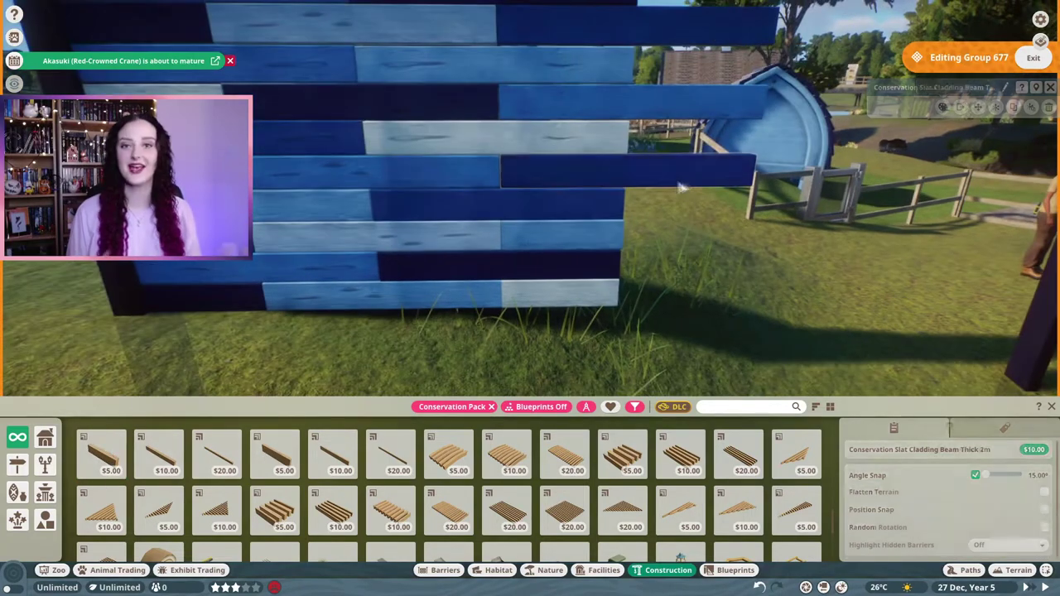
Place a 1m beam at the wall's right end and colour it dark navy.
click(629, 169)
click(897, 106)
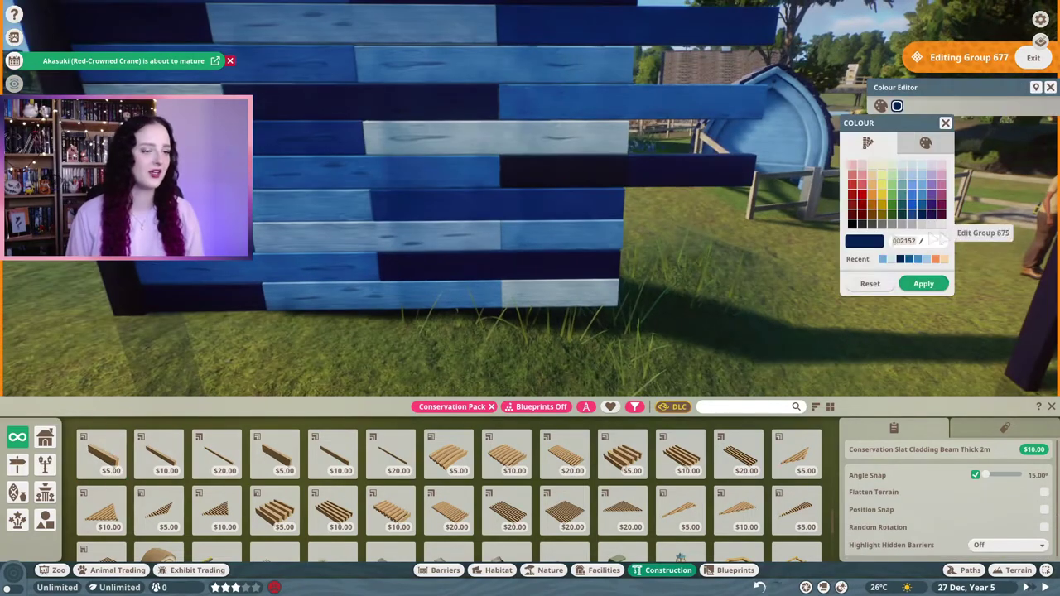
click(608, 175)
click(897, 106)
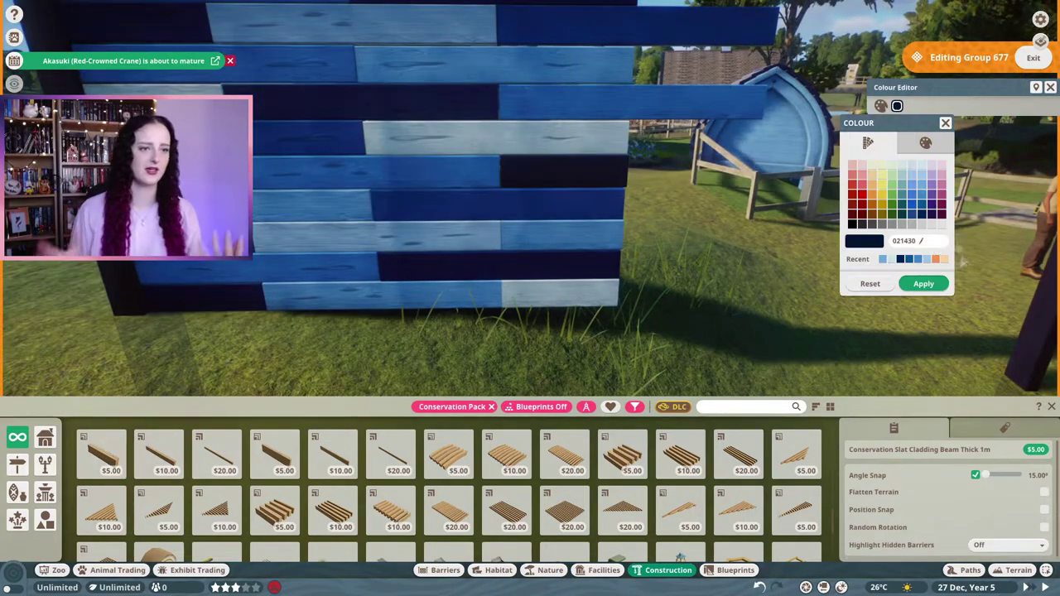
click(923, 286)
click(695, 126)
Add another 1m beam on the upper row and colour it mid blue.
click(781, 154)
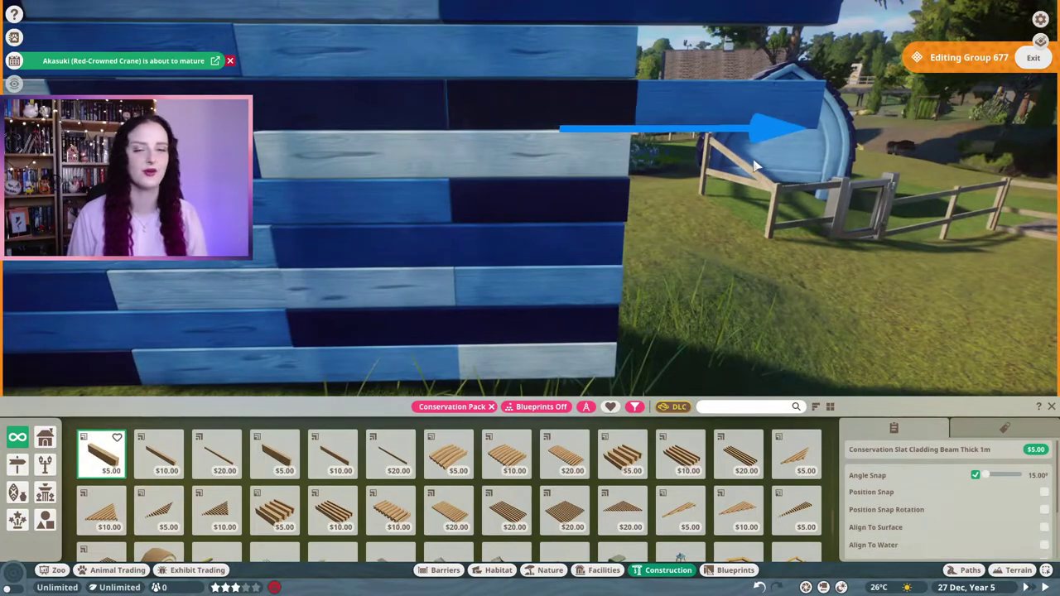
click(755, 166)
click(897, 106)
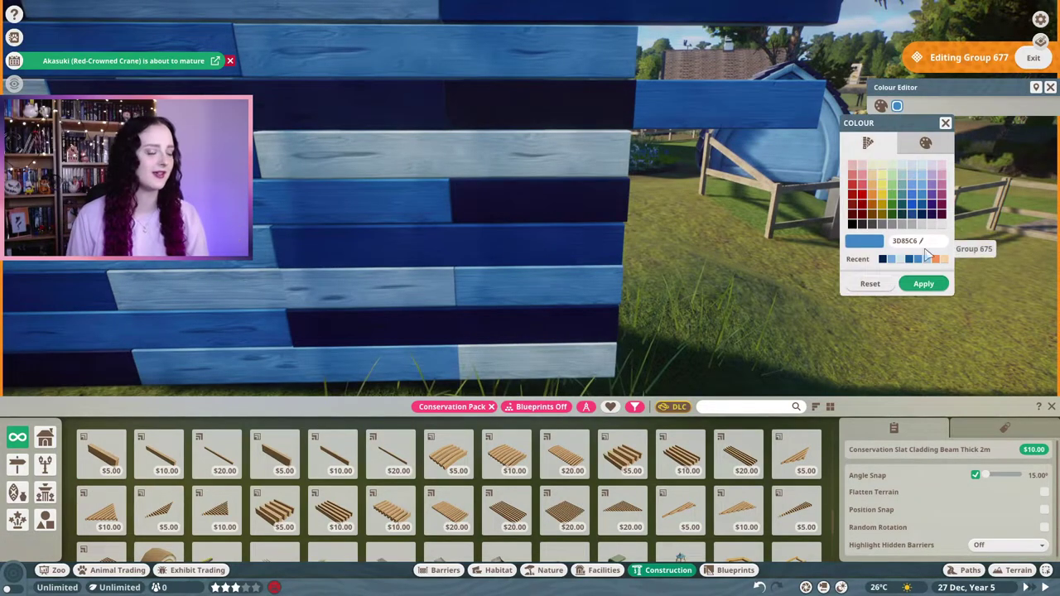
click(546, 78)
click(896, 106)
click(924, 283)
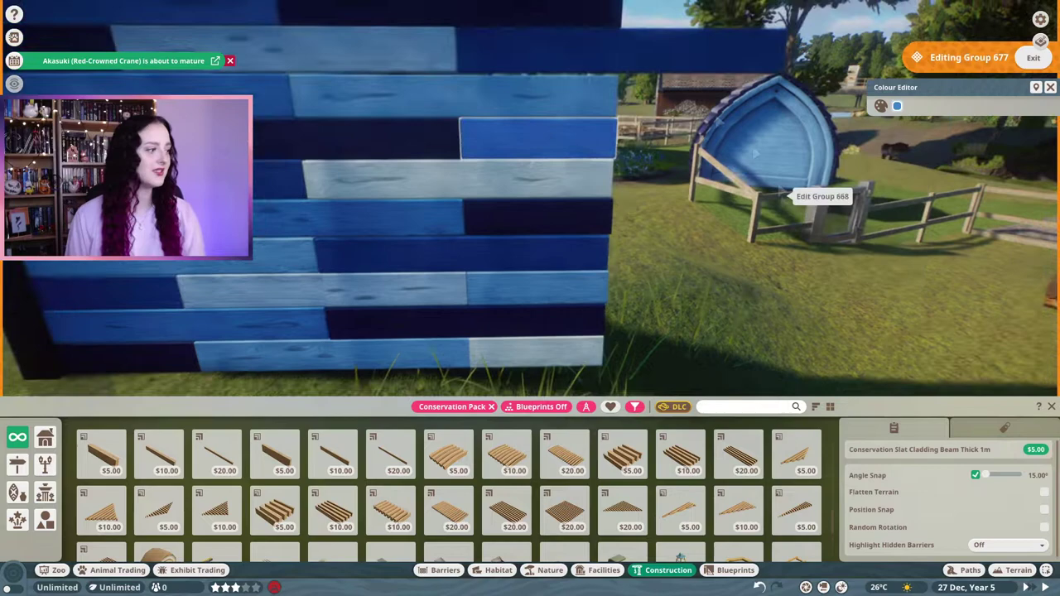
Place a beam along the top row and colour it deep blue.
click(634, 83)
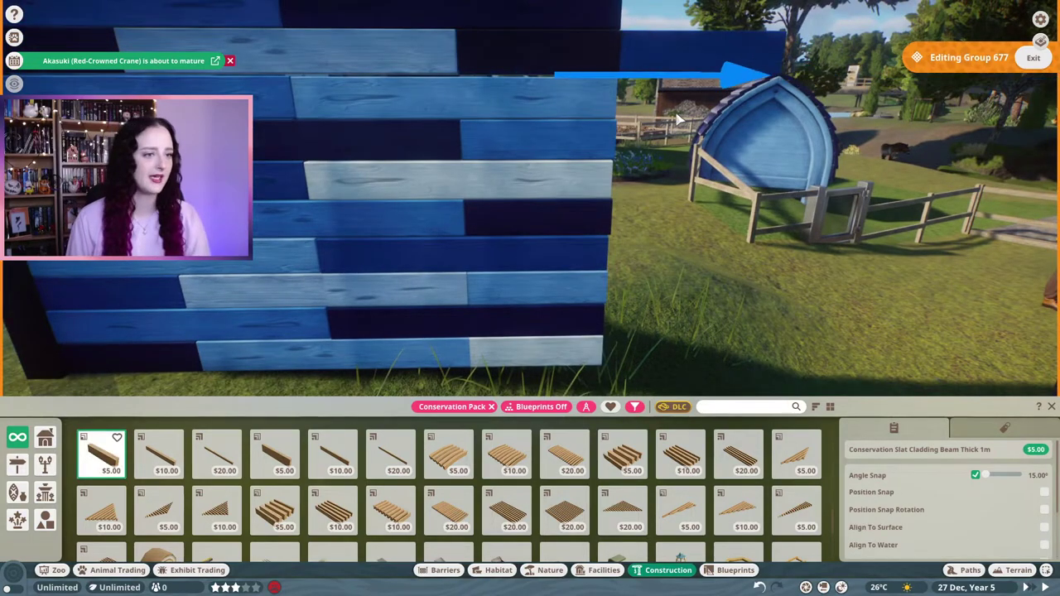
click(693, 47)
click(897, 106)
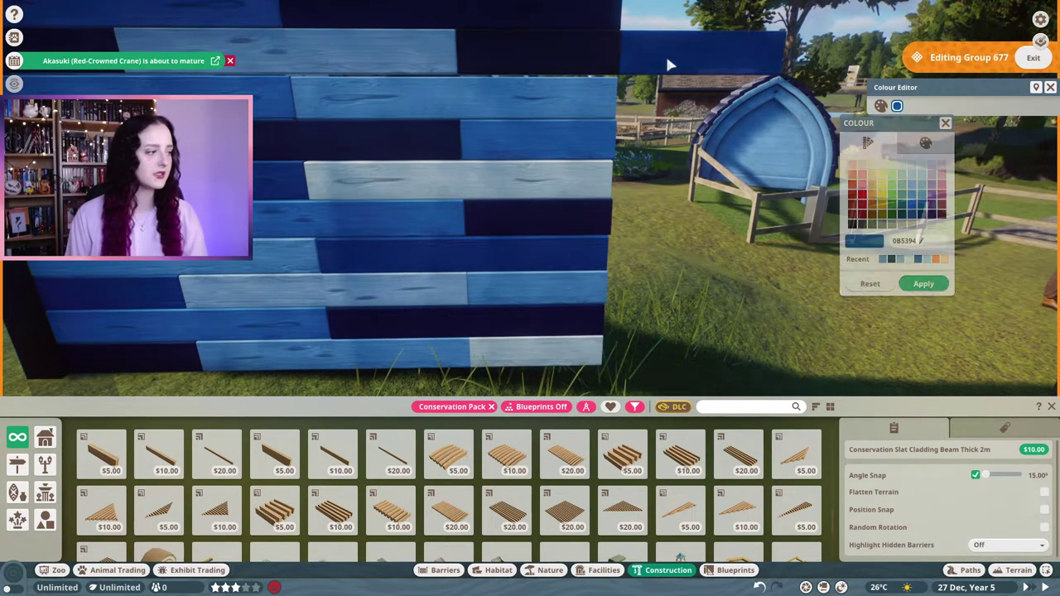
click(580, 52)
click(897, 106)
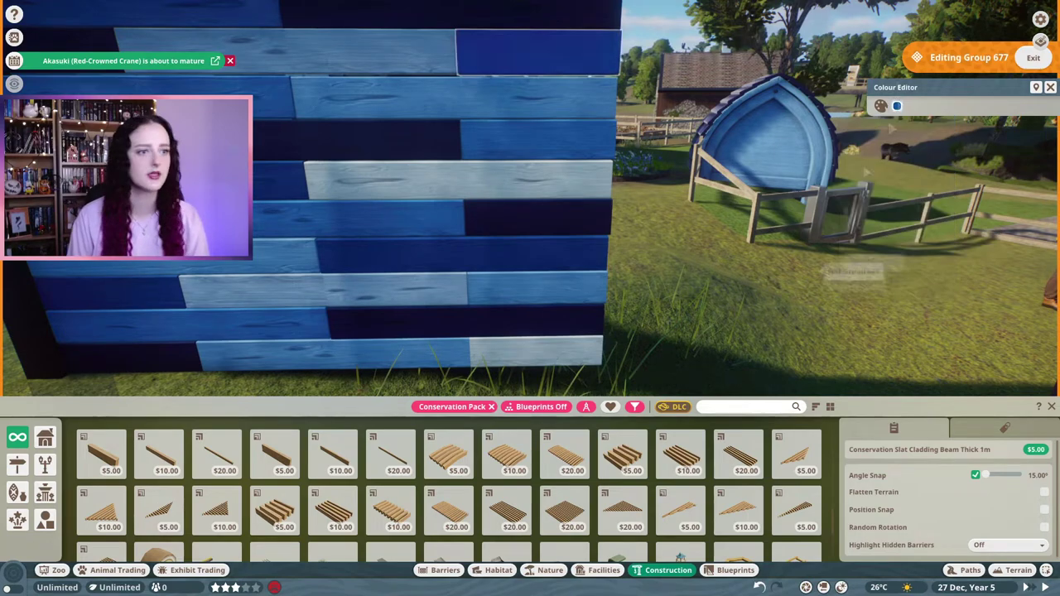
scroll(530, 199, down, 3)
click(869, 249)
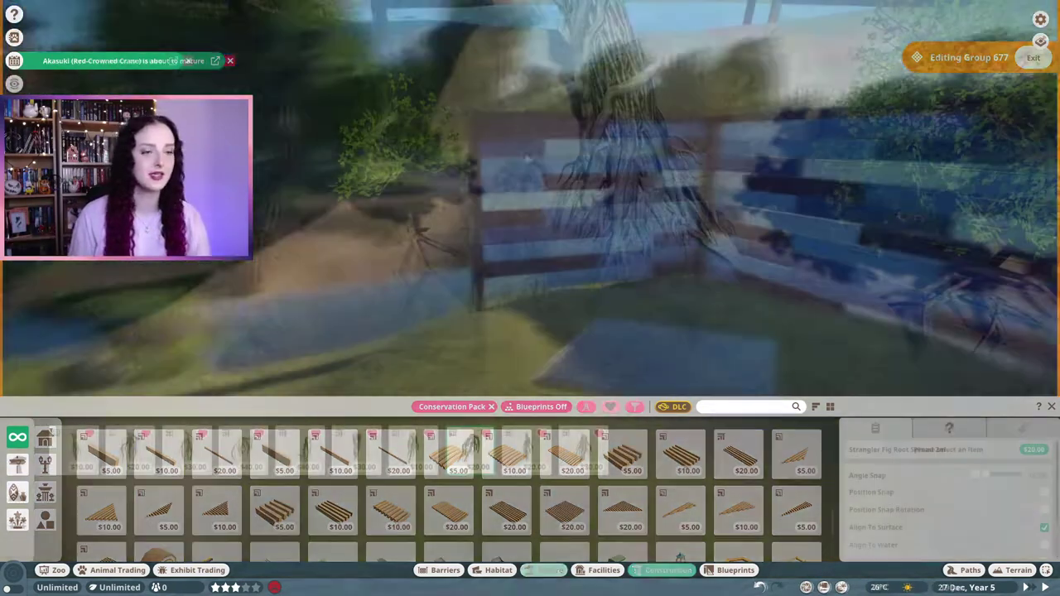
Leave the slat wall group, then merge the mossy rocks and strangler fig tree group into one group.
key(Escape)
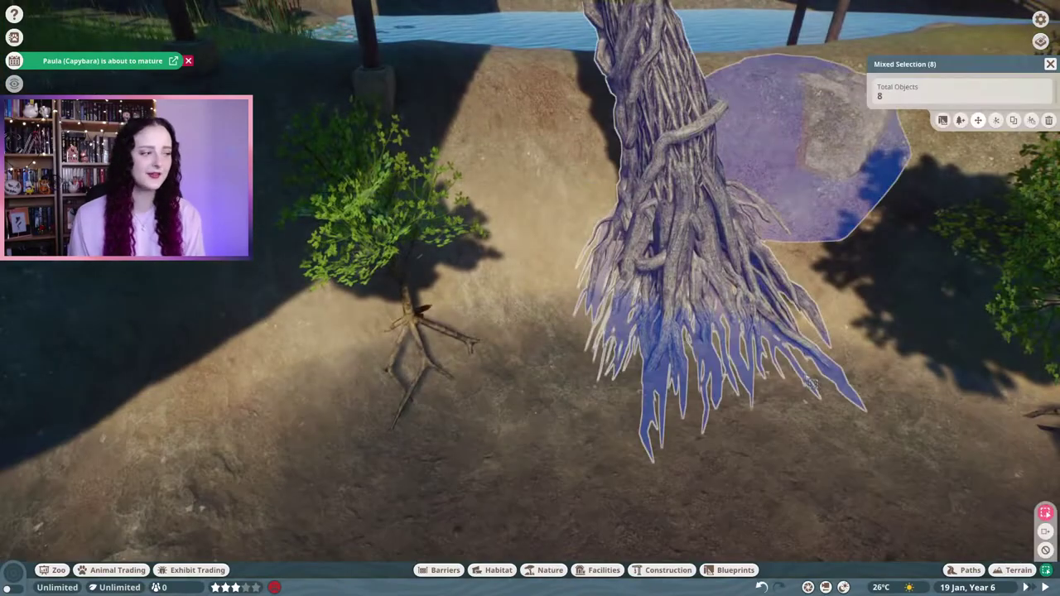
scroll(811, 383, down, 5)
key(Escape)
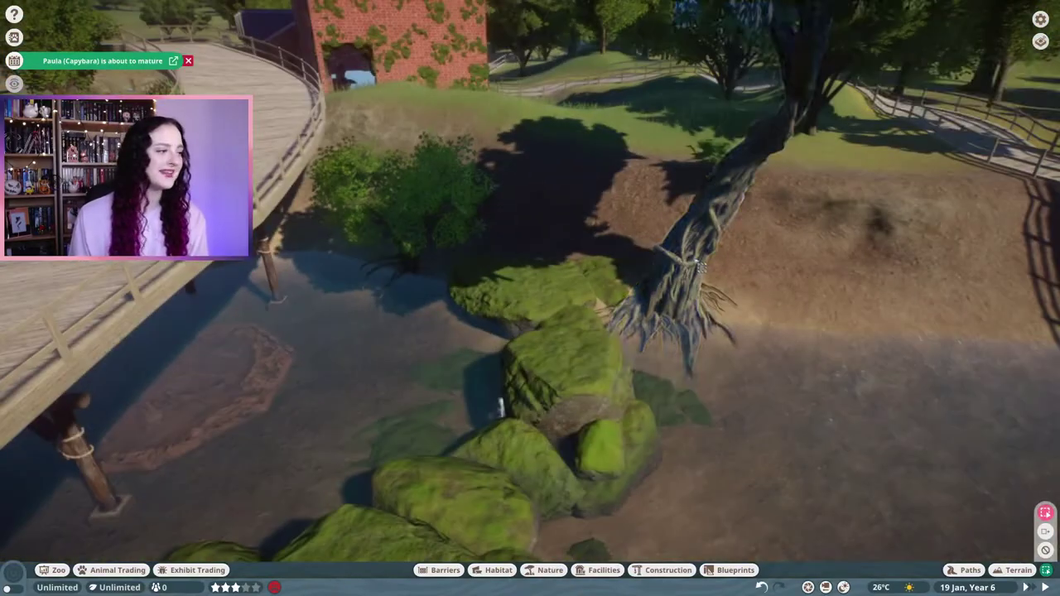
click(500, 406)
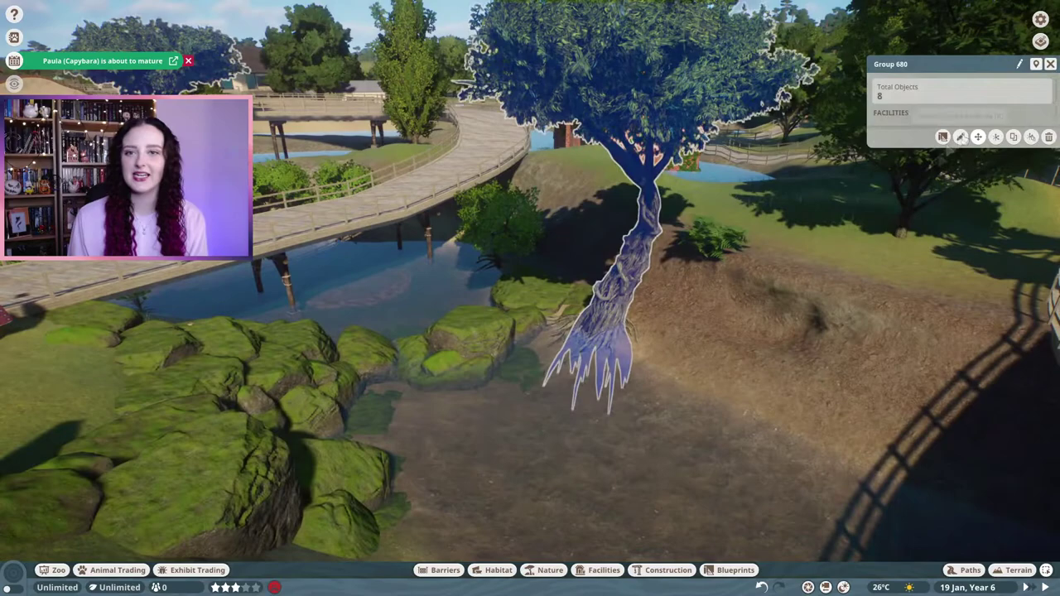
click(961, 136)
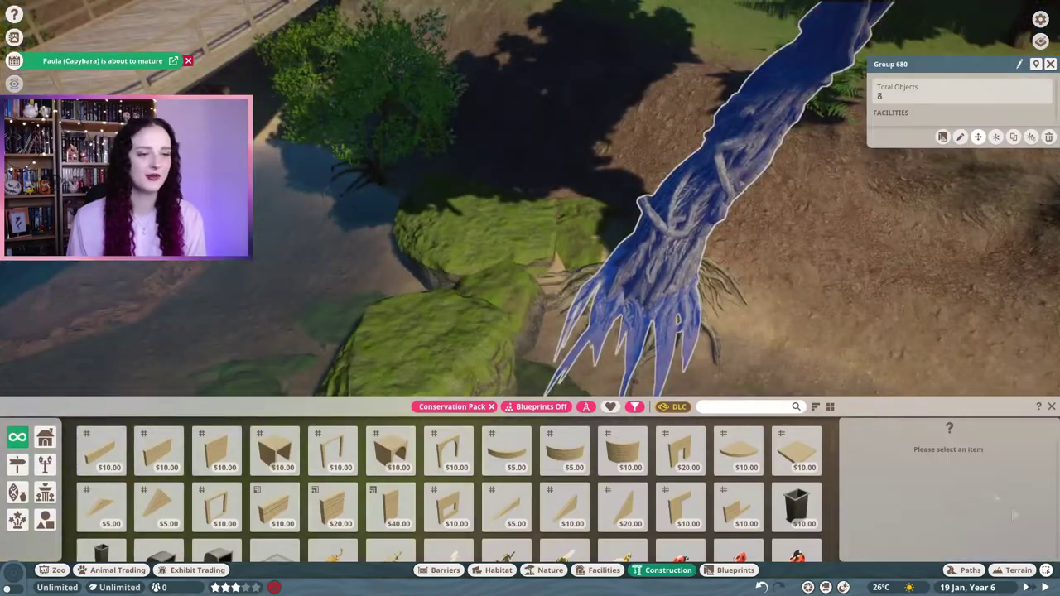
key(Escape)
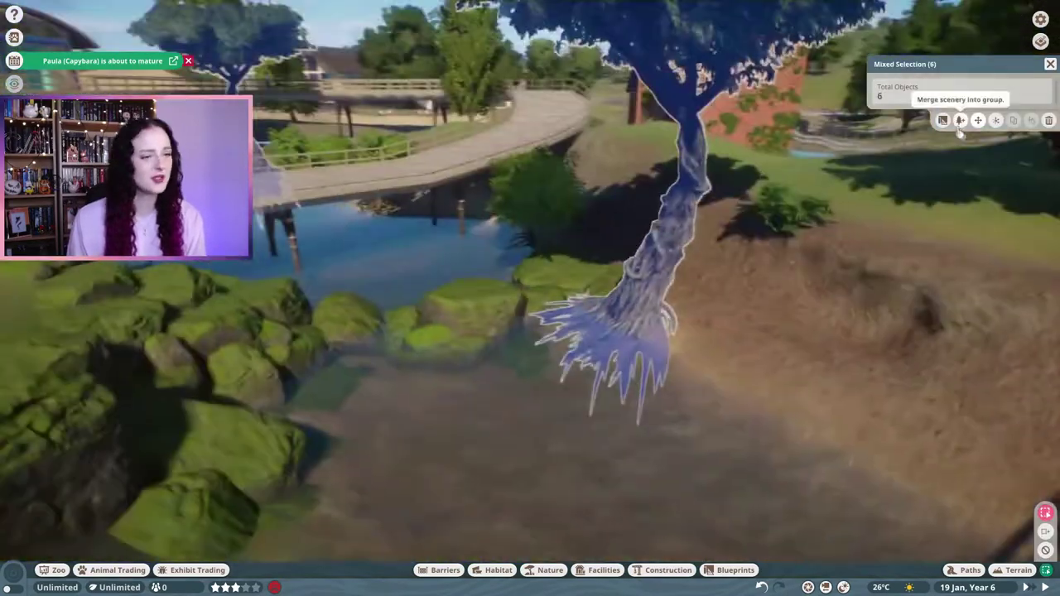
click(960, 120)
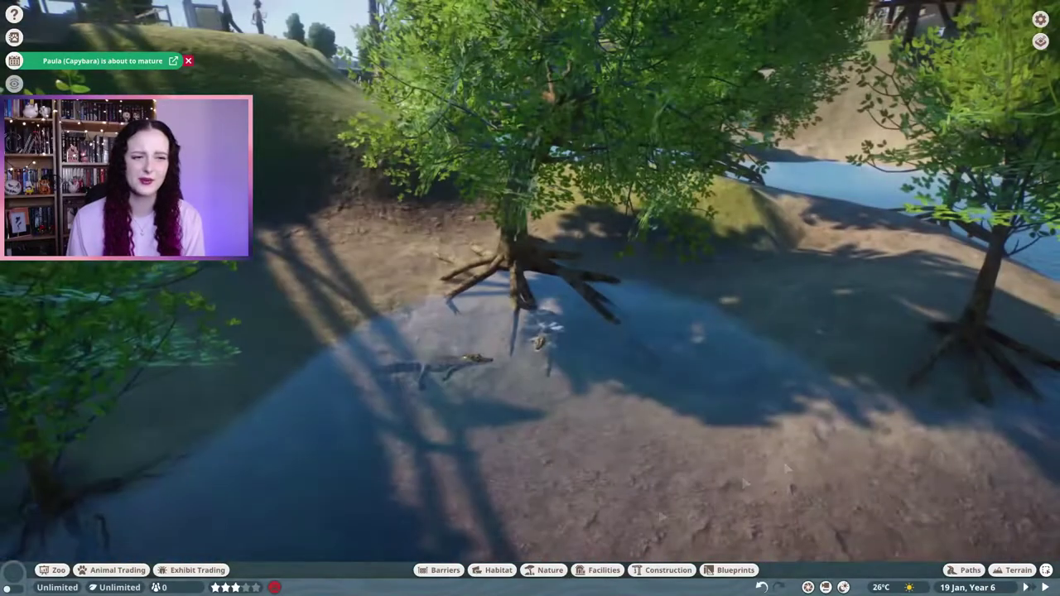
From favourited Nature items, place a Strangler Fig Root Edge 2x4m on the sandy bank.
click(530, 570)
click(610, 407)
click(470, 451)
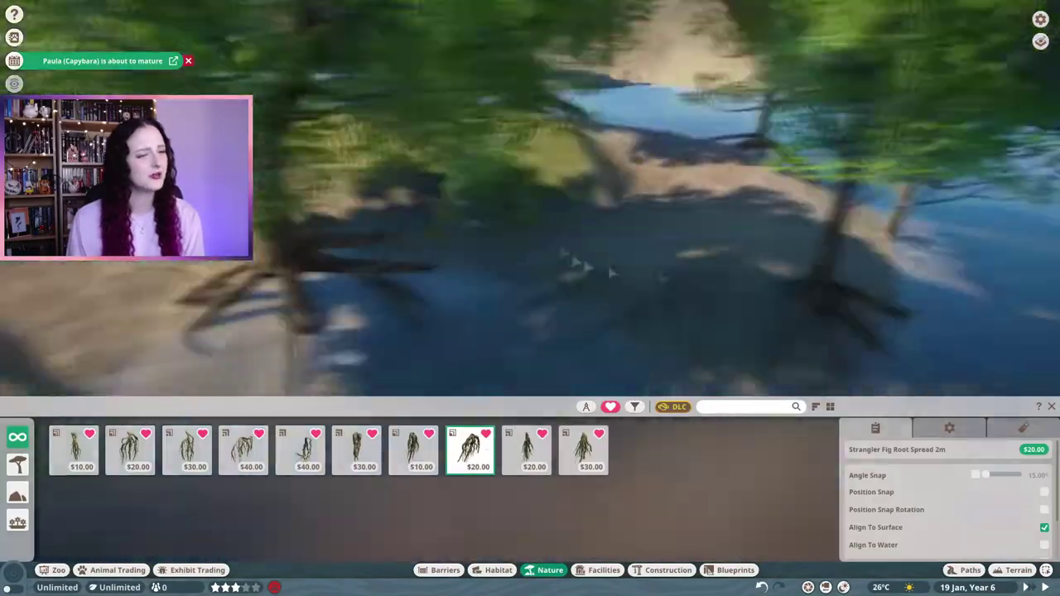
scroll(695, 270, up, 2)
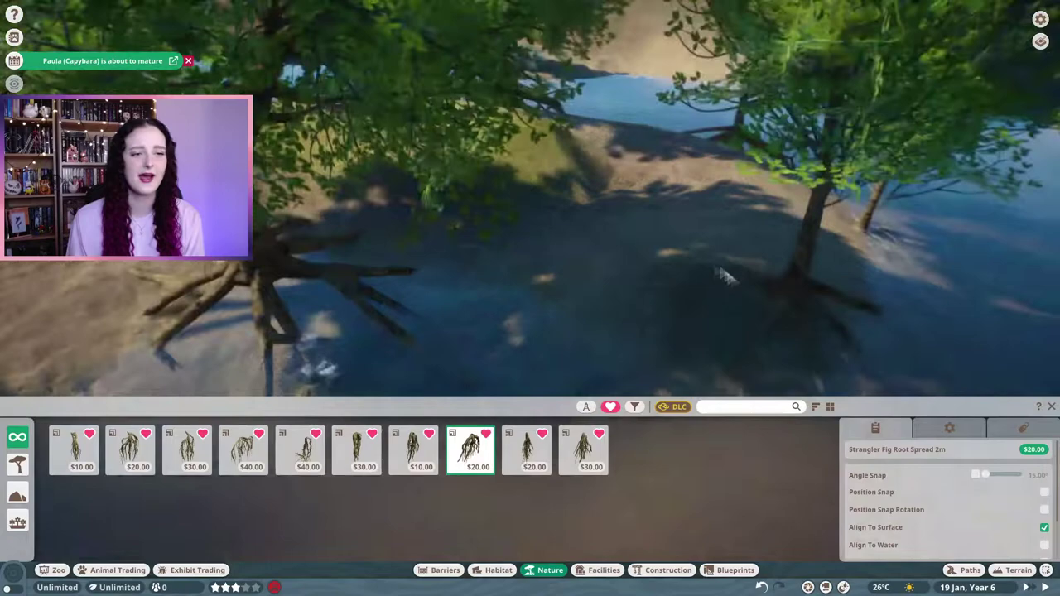
scroll(718, 276, down, 2)
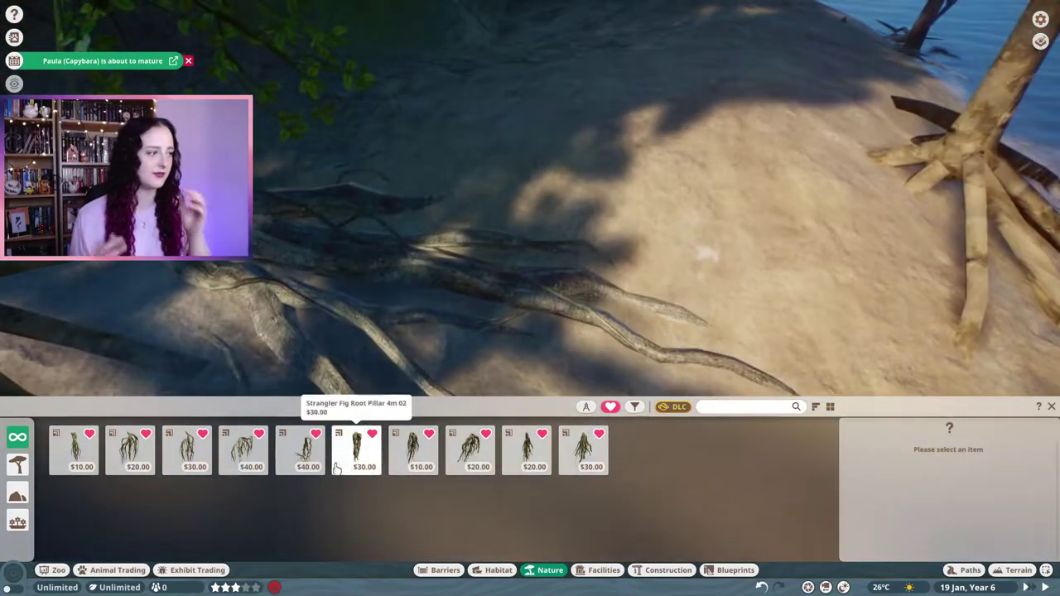
click(356, 450)
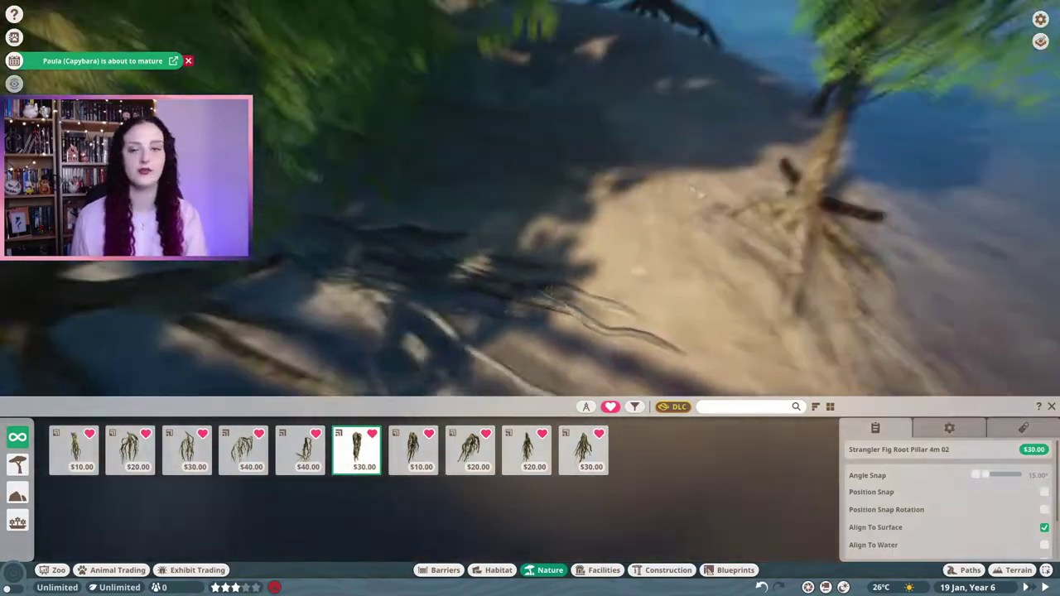
click(188, 450)
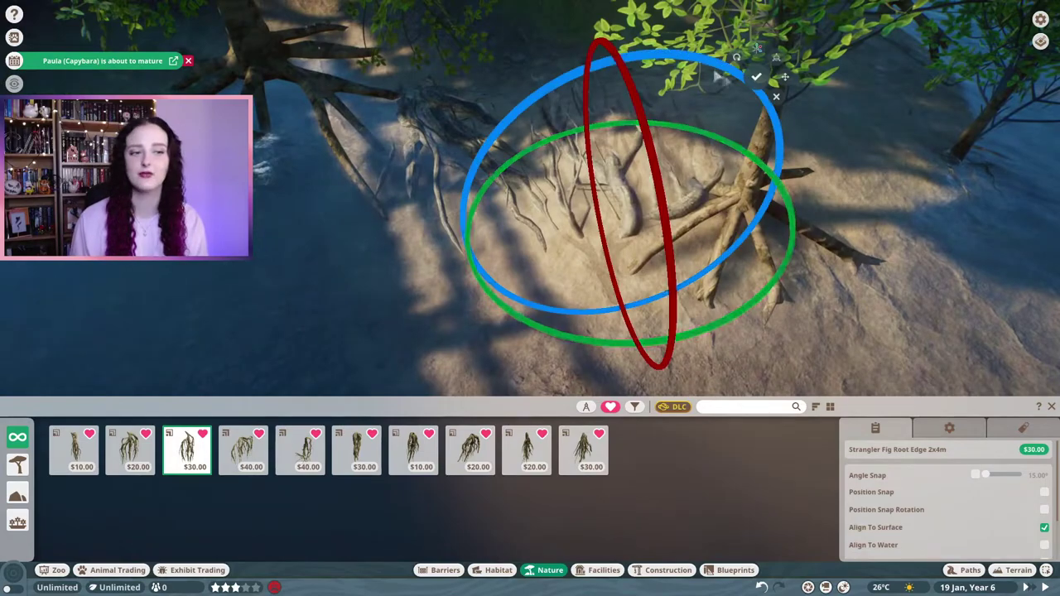
click(757, 77)
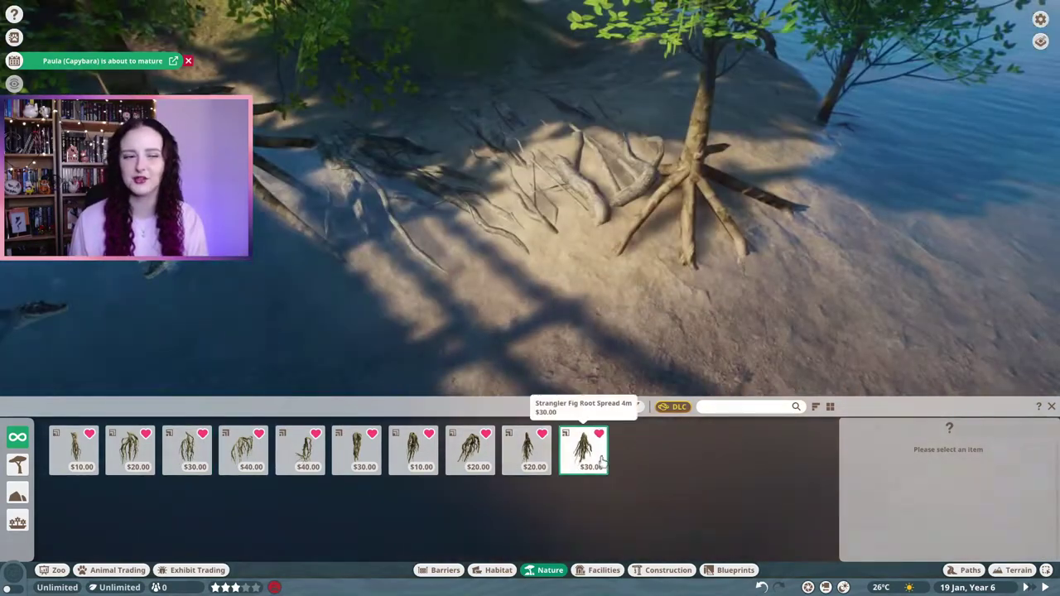
Add a Strangler Fig Root Edge 2m and a 1x2m piece around the mangrove base, rotating them.
click(130, 452)
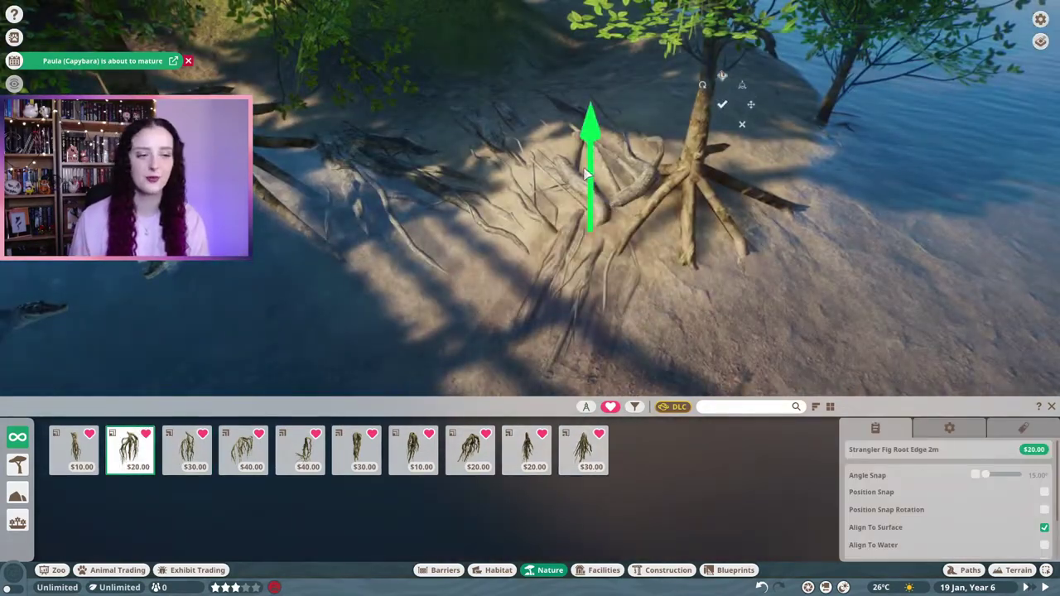
scroll(677, 327, up, 3)
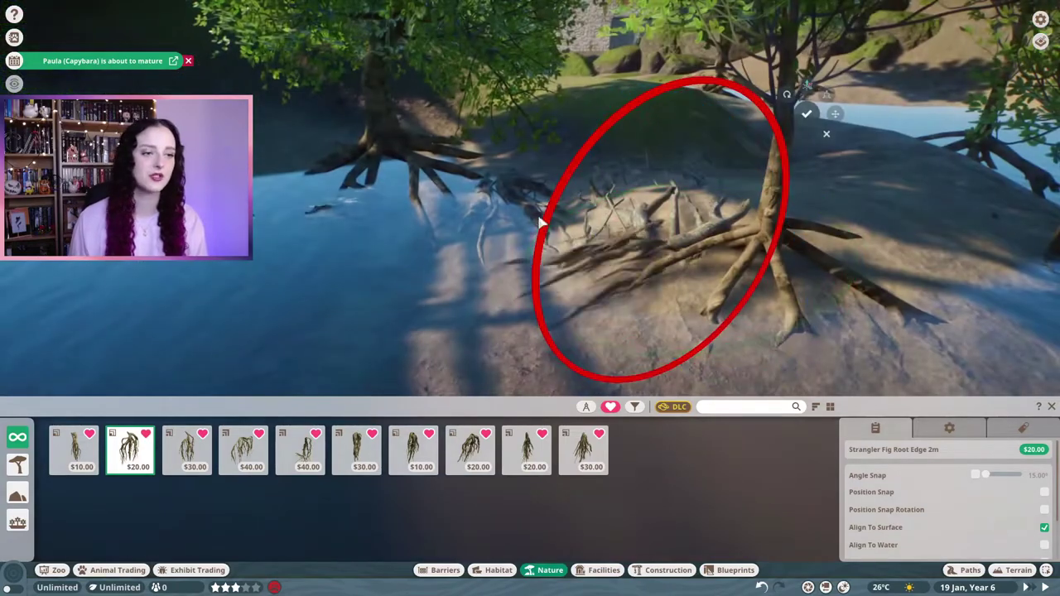
click(672, 194)
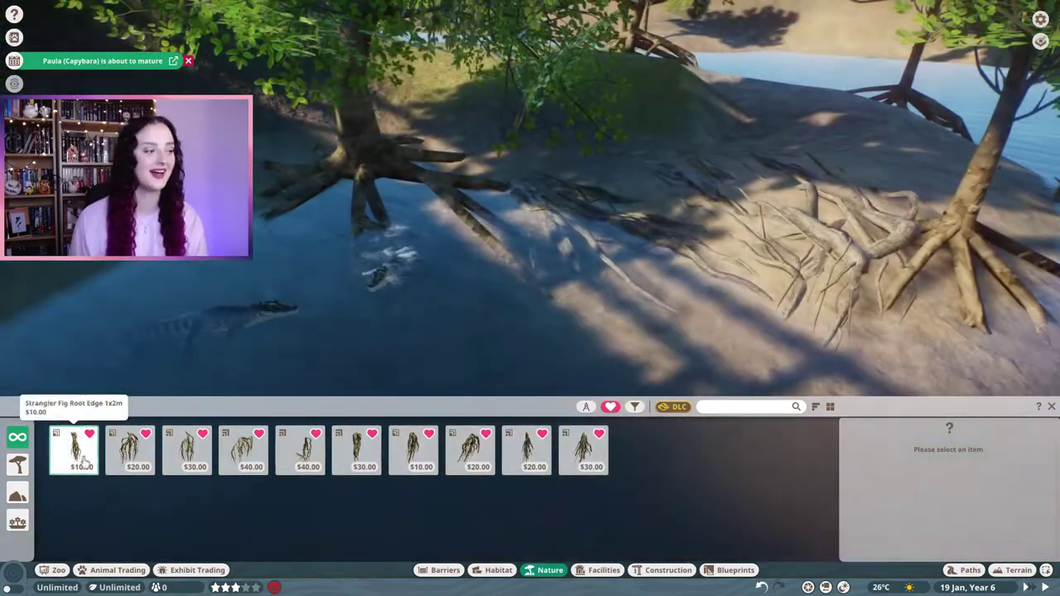
click(86, 463)
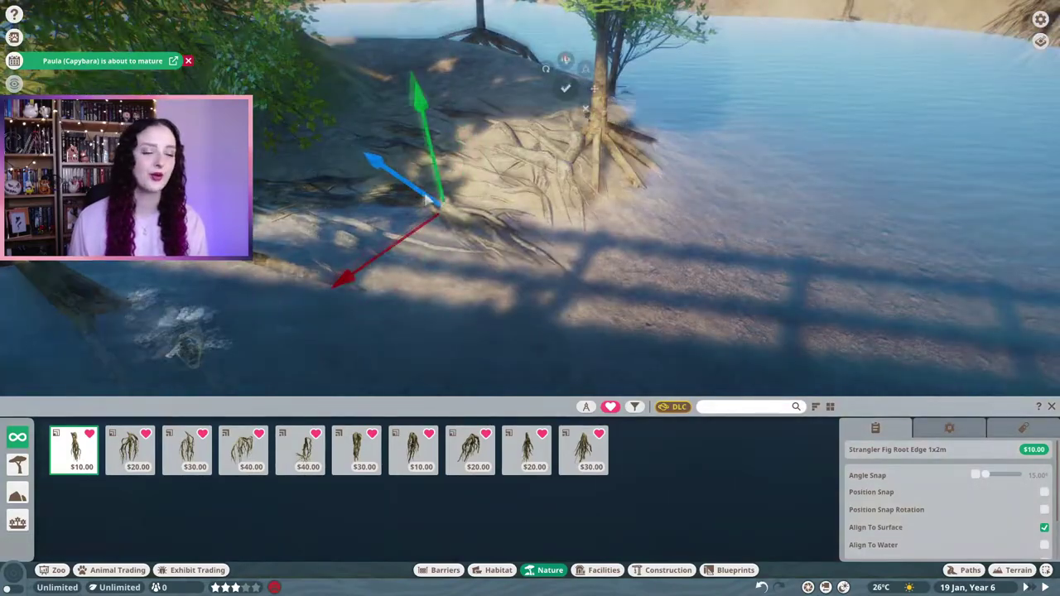
scroll(427, 198, up, 3)
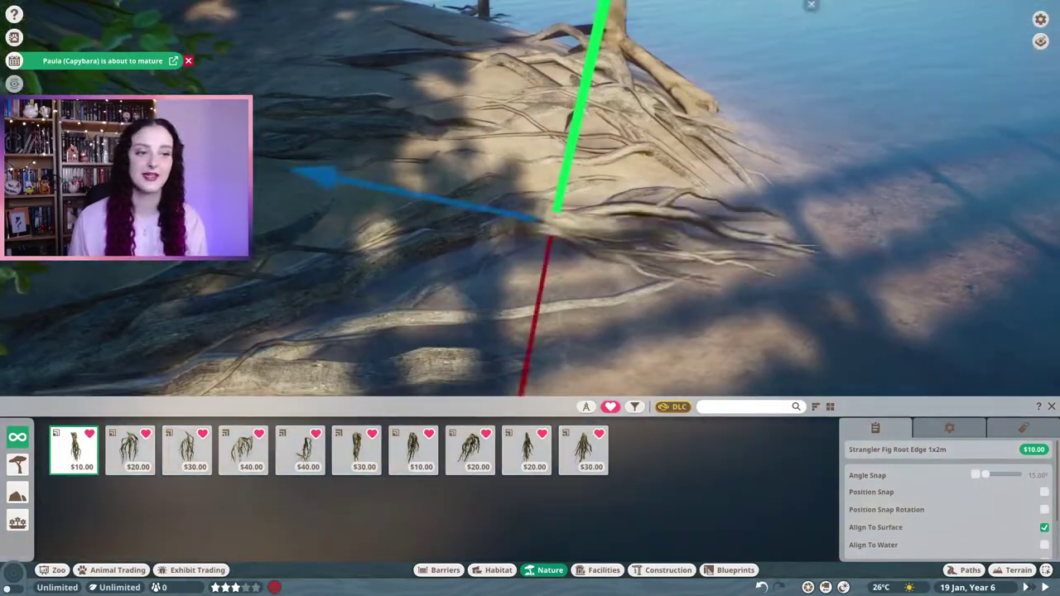
key(z)
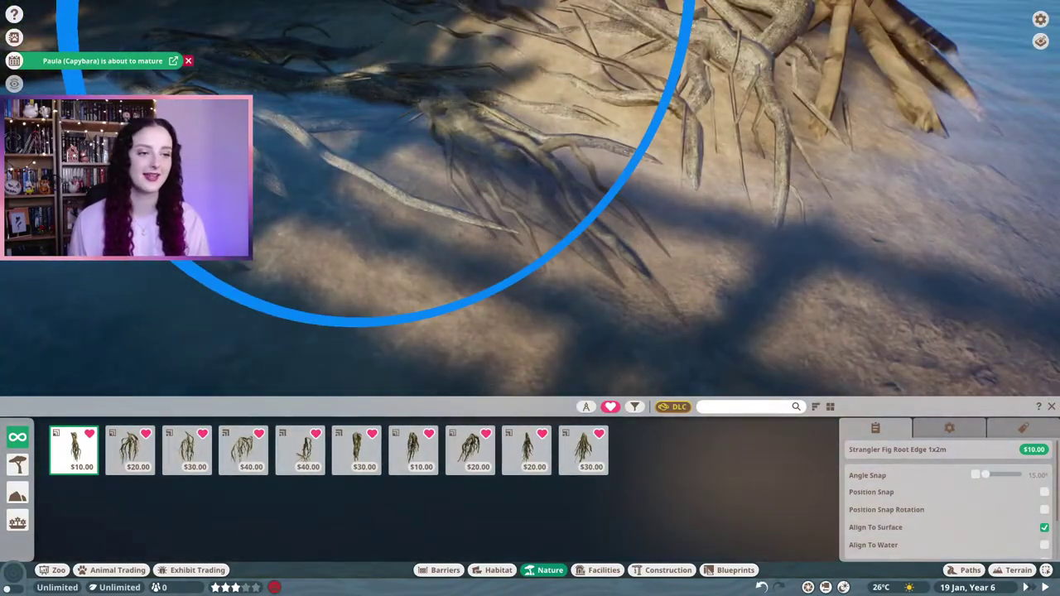
key(z)
scroll(439, 373, down, 5)
Close the nature catalogue and open the placed roots as Group 684 for editing.
key(Escape)
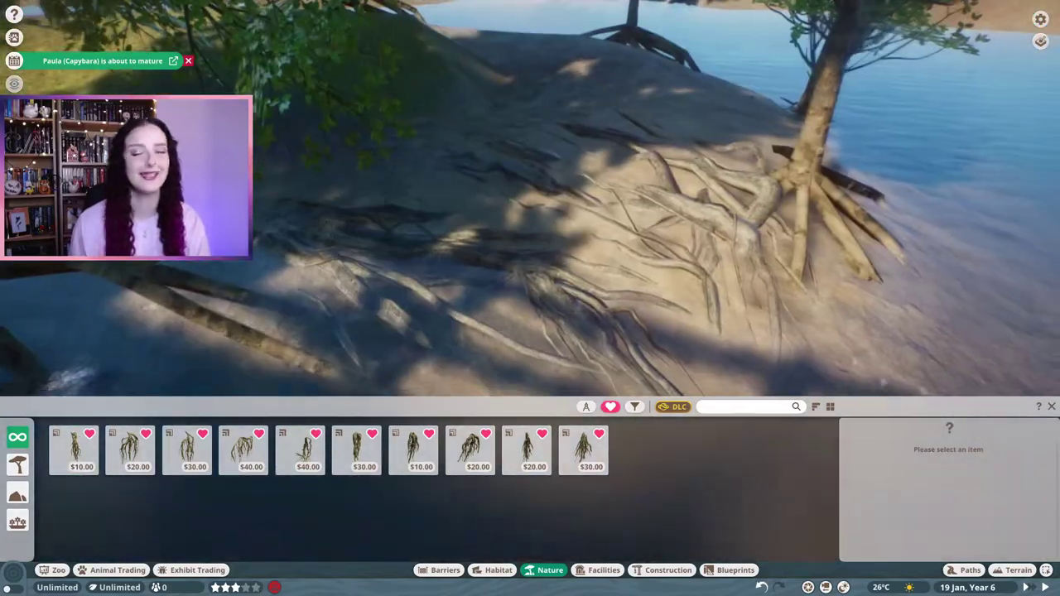
key(Escape)
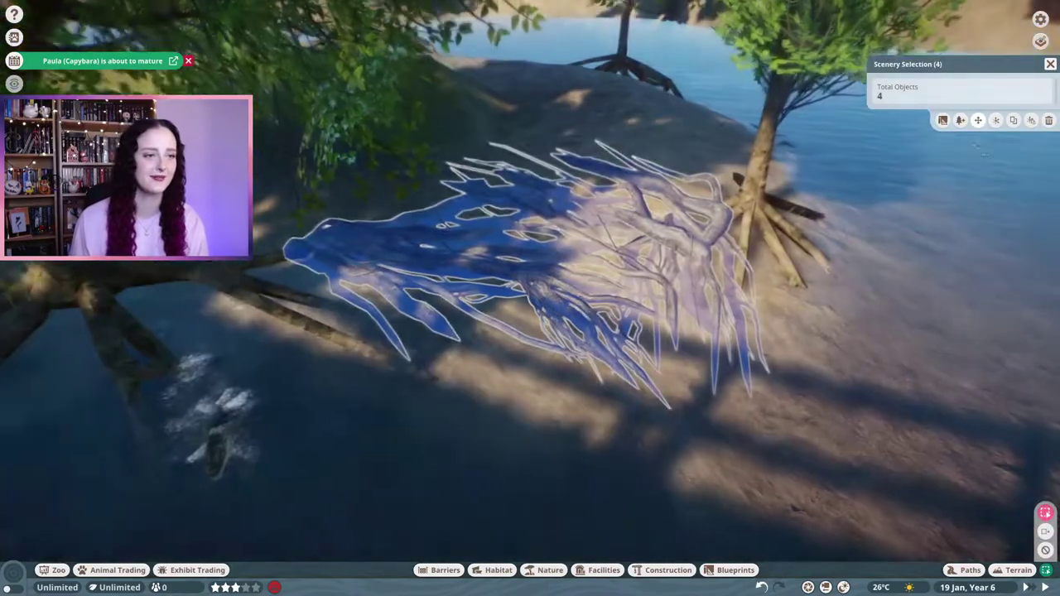
double_click(714, 259)
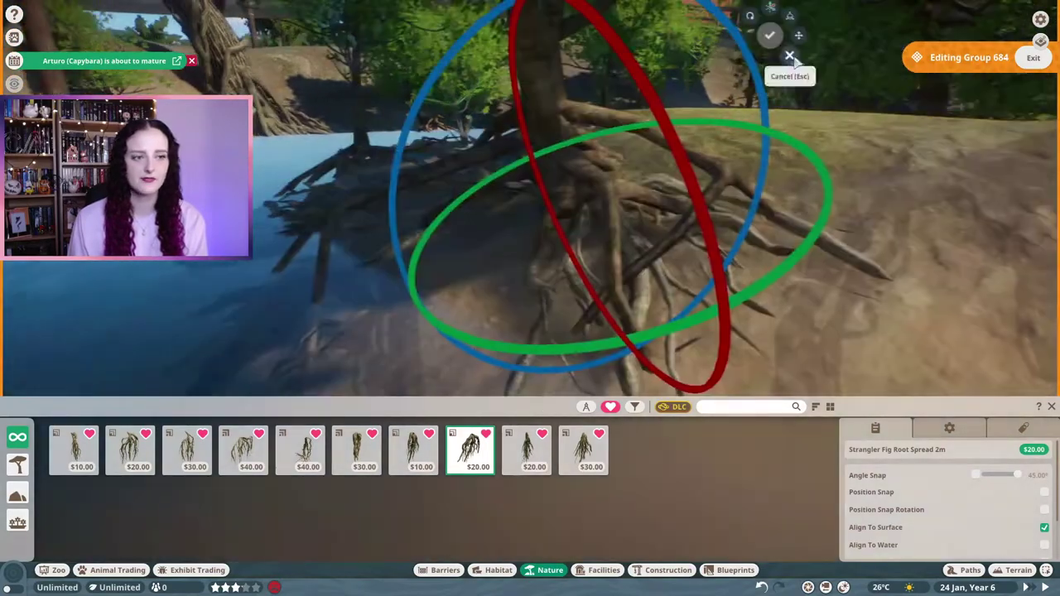
Place a Strangler Fig Root Edge 2x4m where the mangrove roots meet the grassy bank.
click(769, 31)
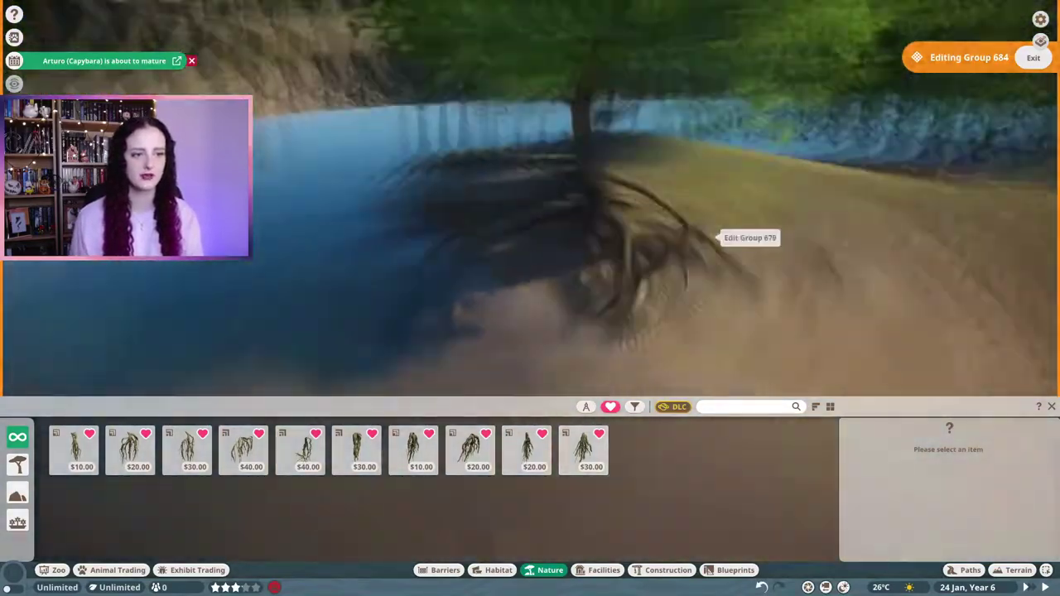
click(717, 237)
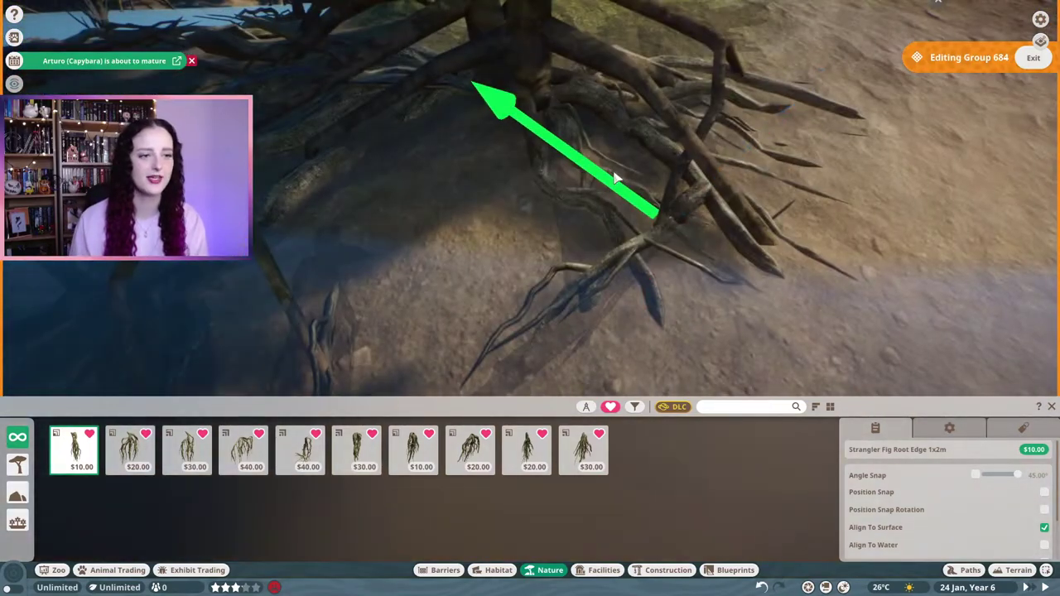
right_click(616, 176)
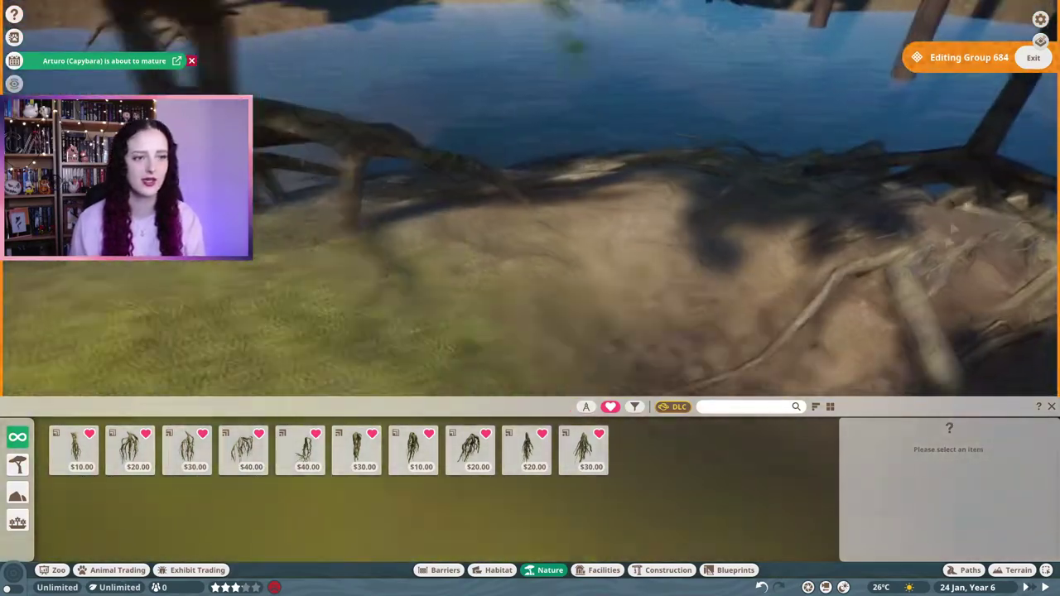
click(582, 243)
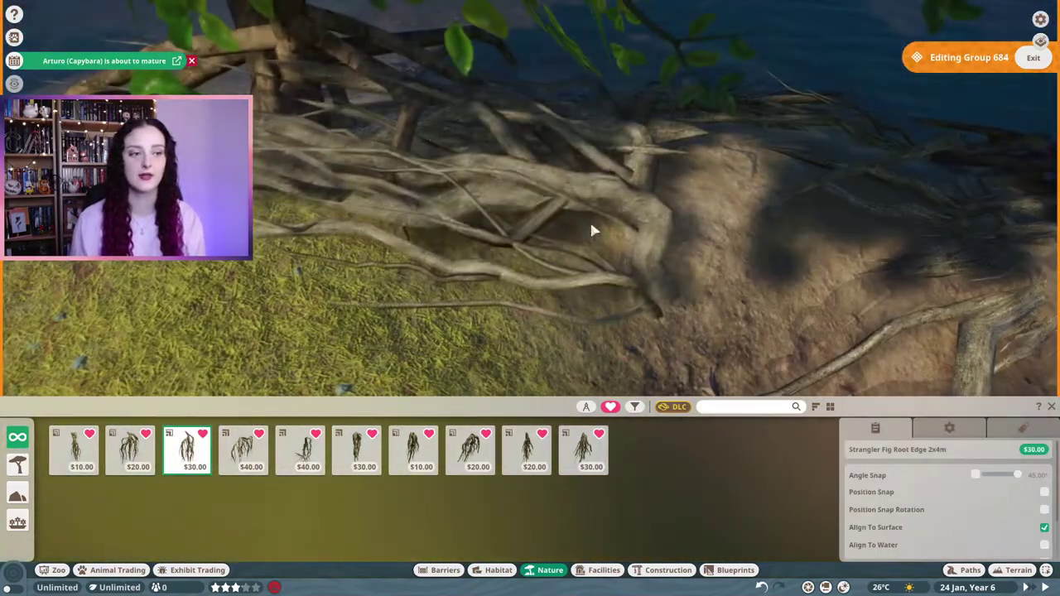
click(589, 221)
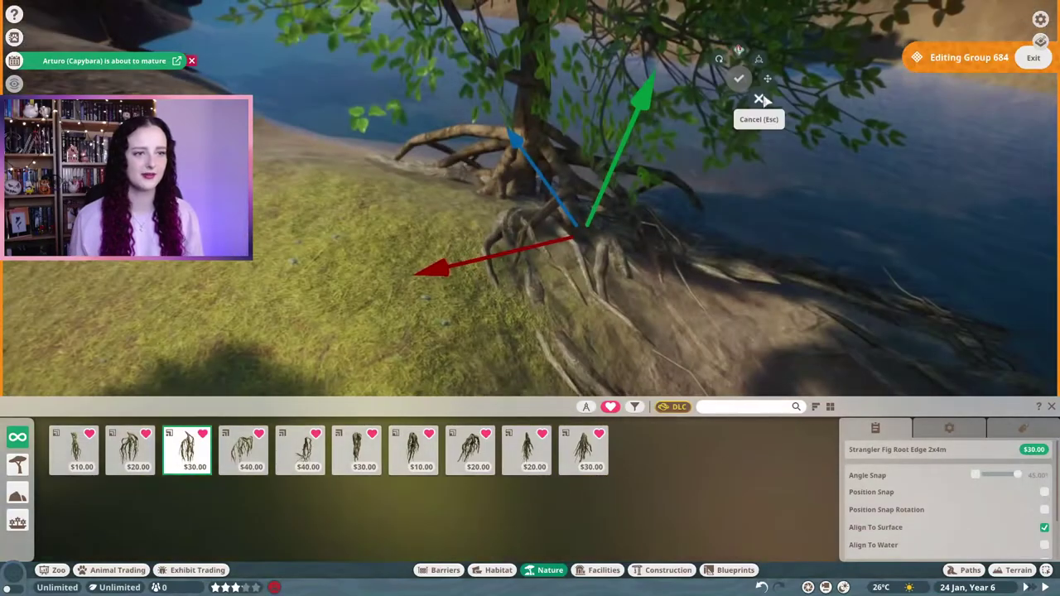
Add Root Edge 1x2m pieces along the water's edge, then select the coastal mangrove (Group 679).
click(760, 100)
click(74, 452)
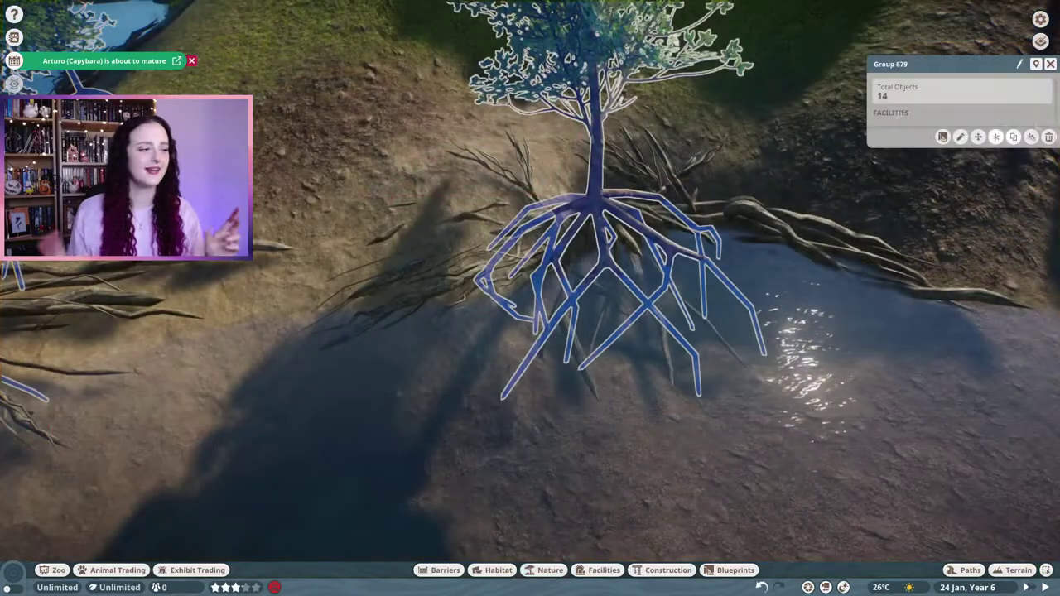
click(625, 157)
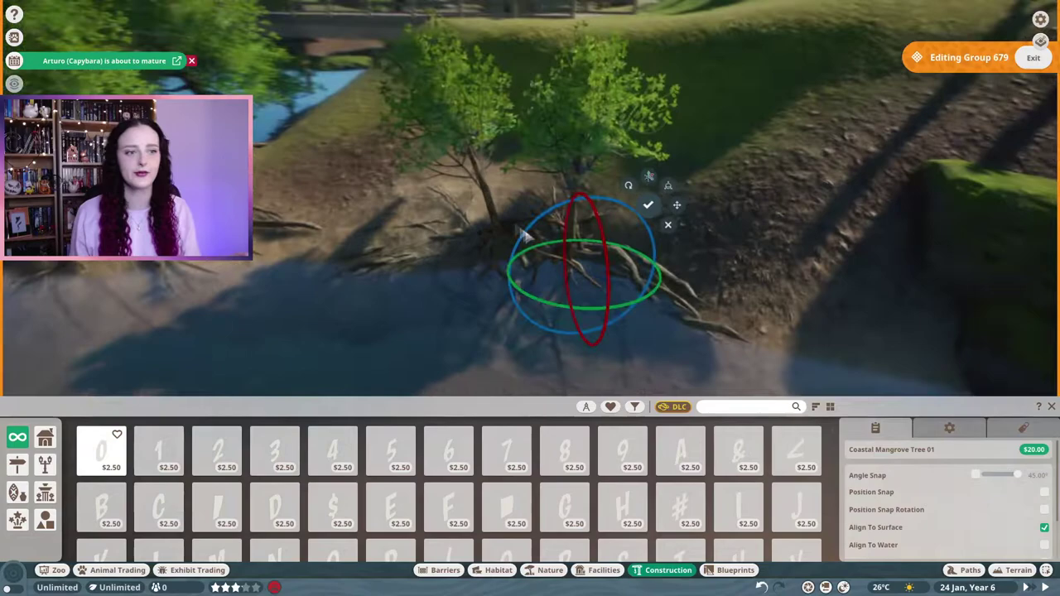
Nudge the coastal mangrove tree left along the bank, then select the root pillar in Group 685.
drag(554, 266, 520, 267)
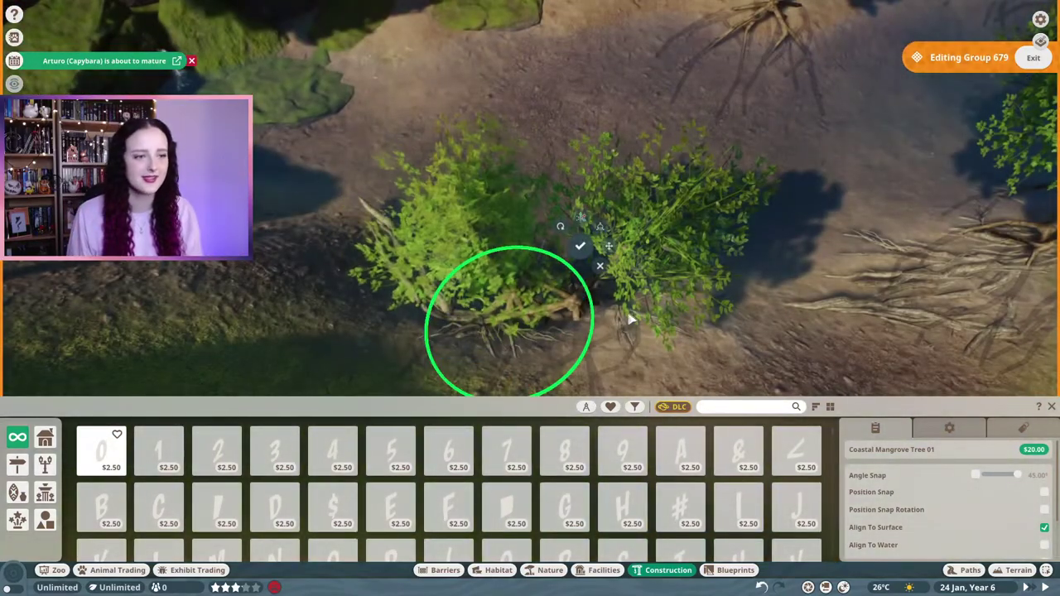
key(Escape)
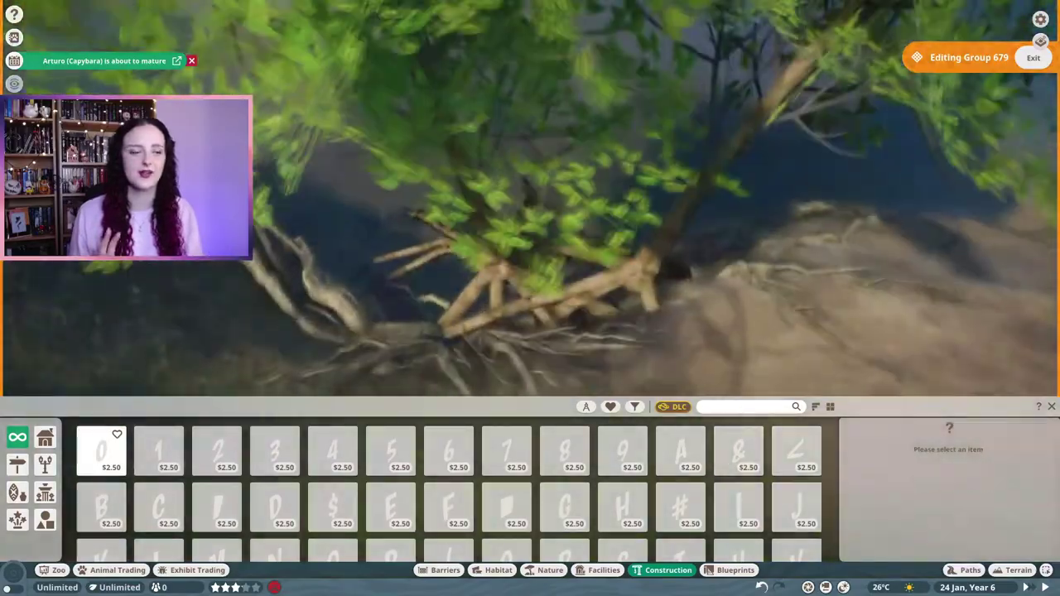
click(771, 181)
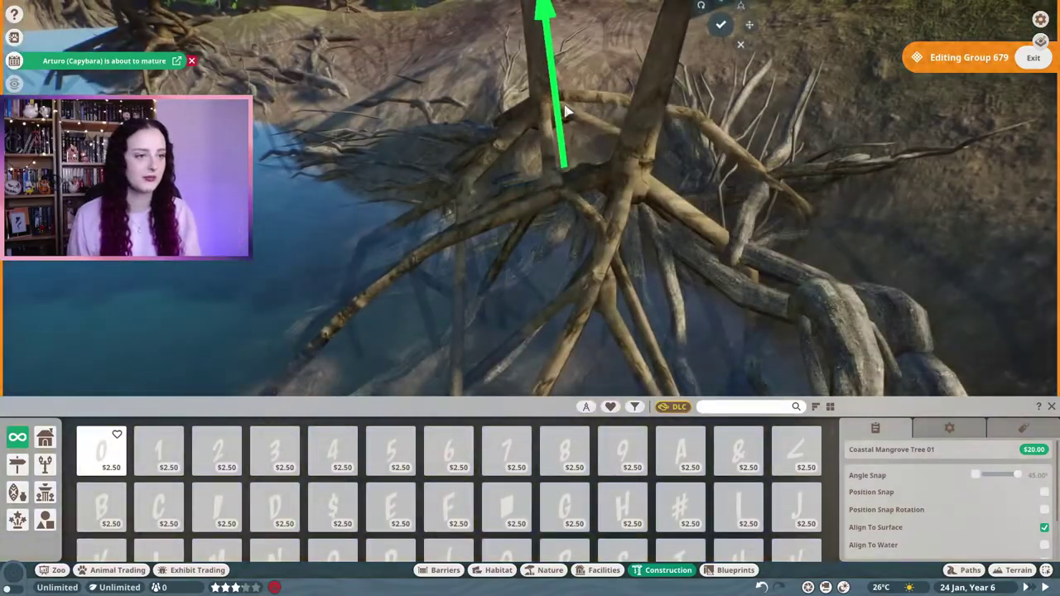
key(Escape)
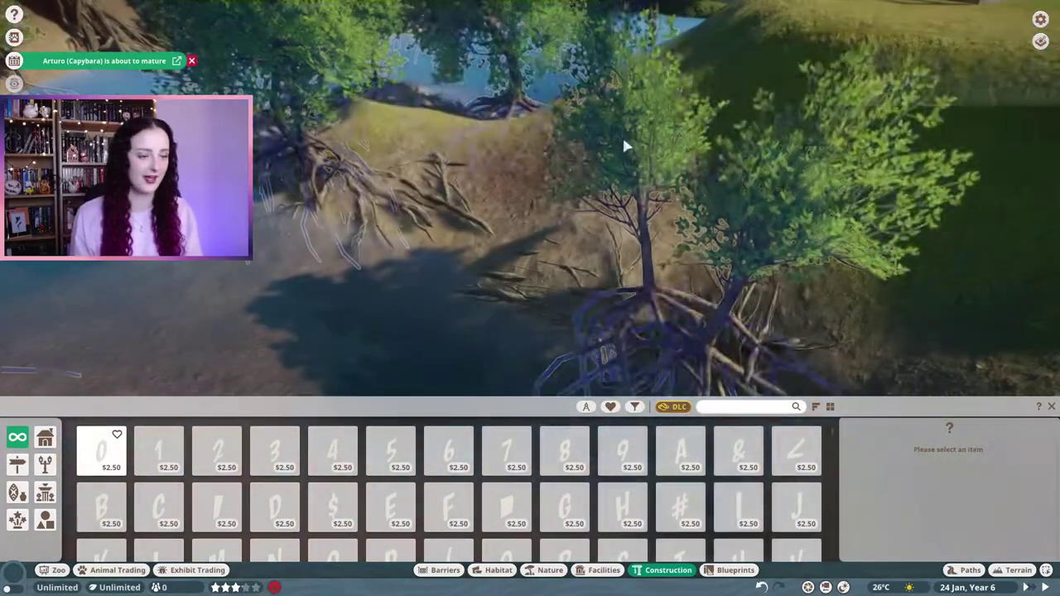
click(636, 122)
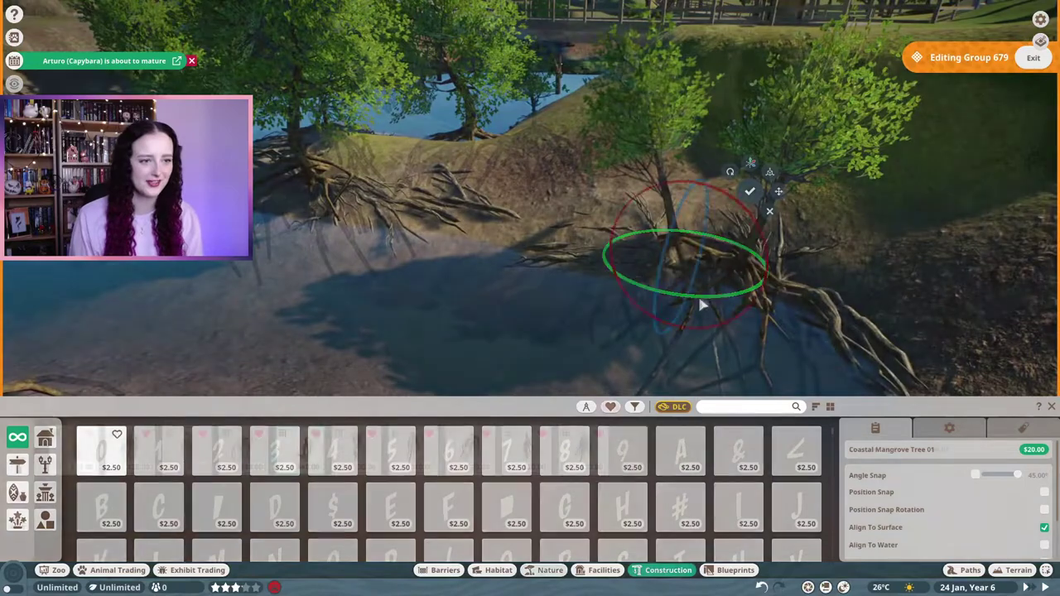
click(703, 303)
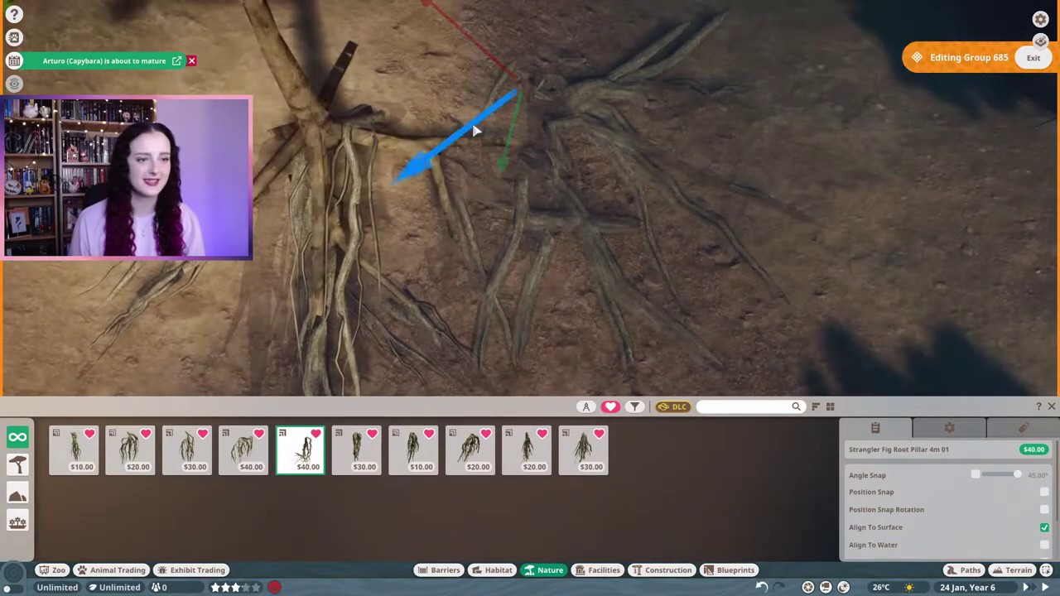
In Group 685, try a Root Edge 2m, then place and rotate a Strangler Fig Root Pillar 4m 02.
key(Escape)
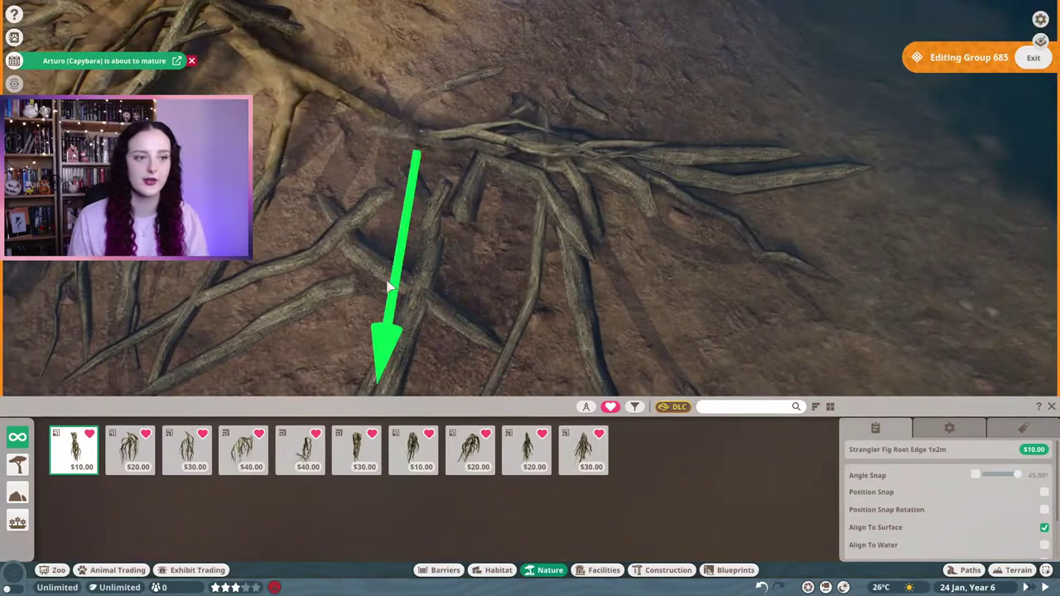
key(Escape)
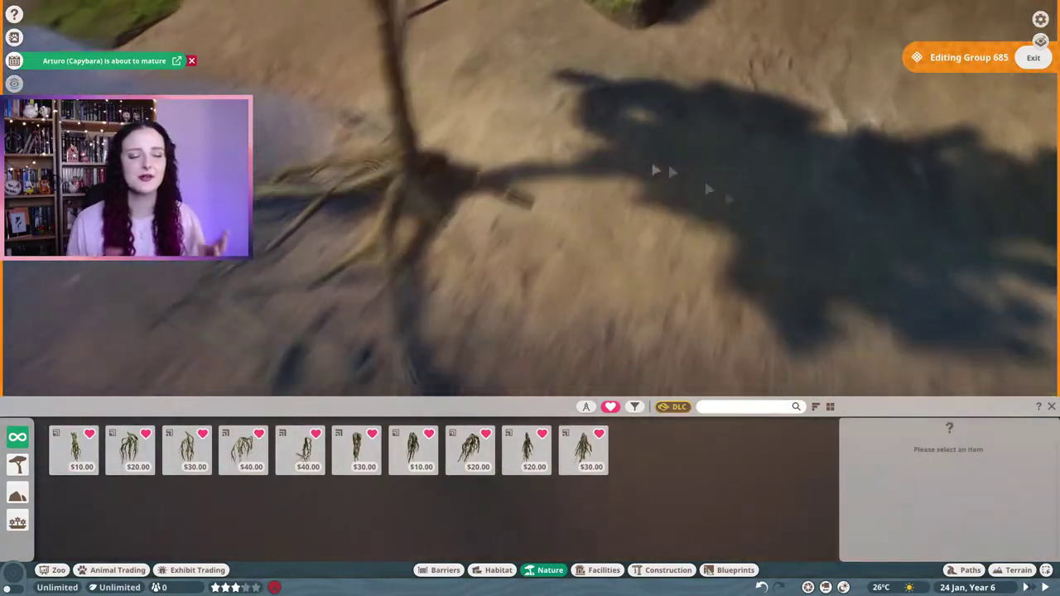
click(130, 452)
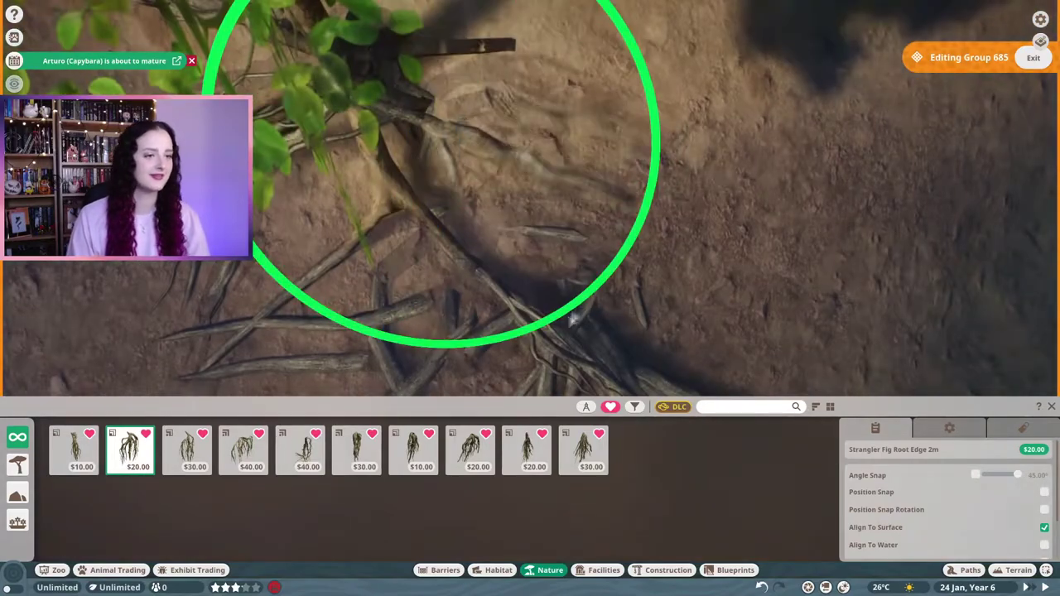
key(z)
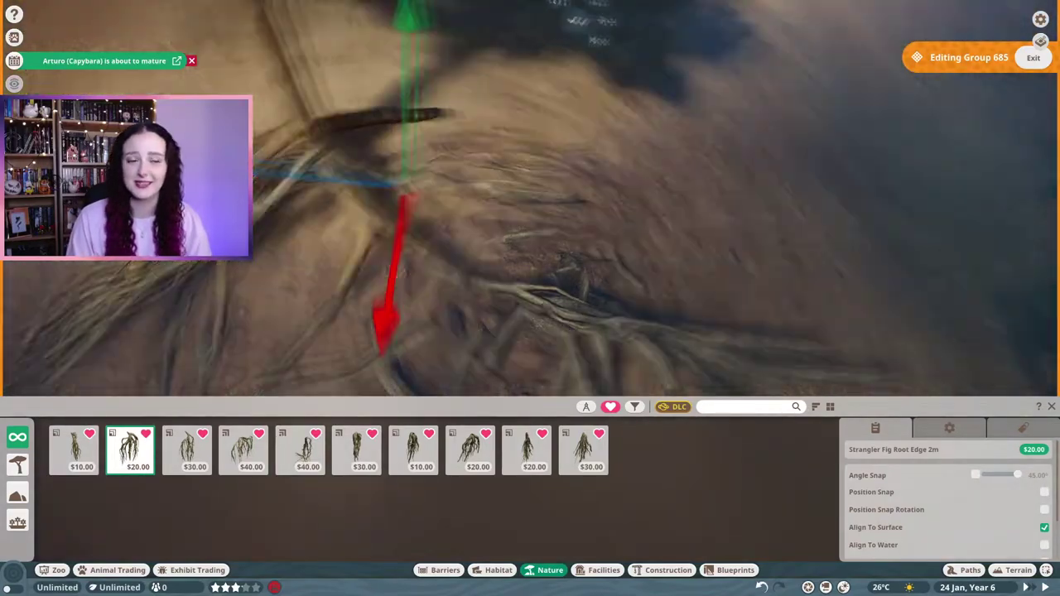
key(z)
click(624, 48)
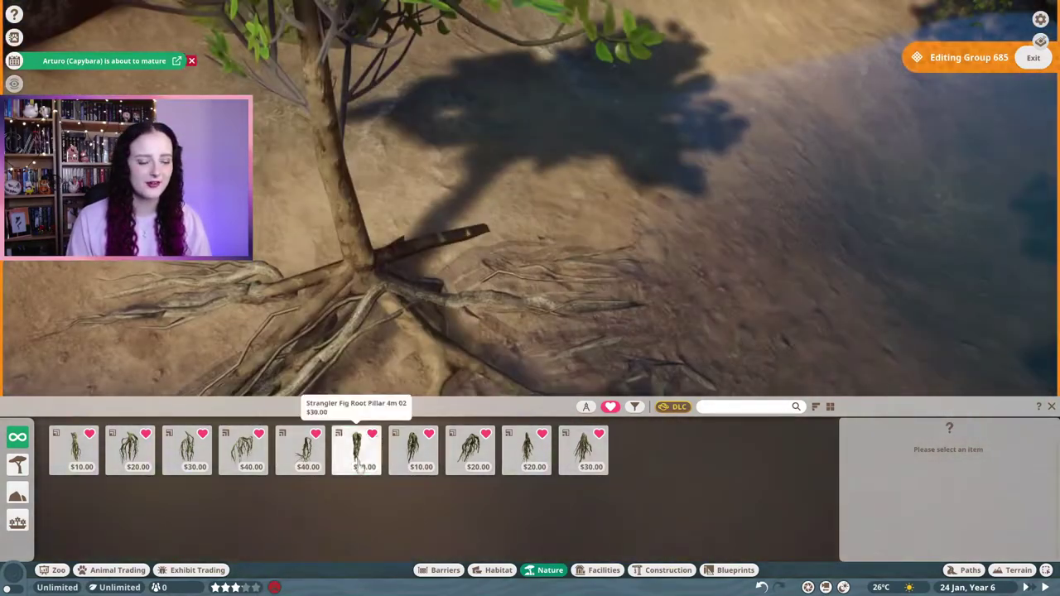
click(358, 466)
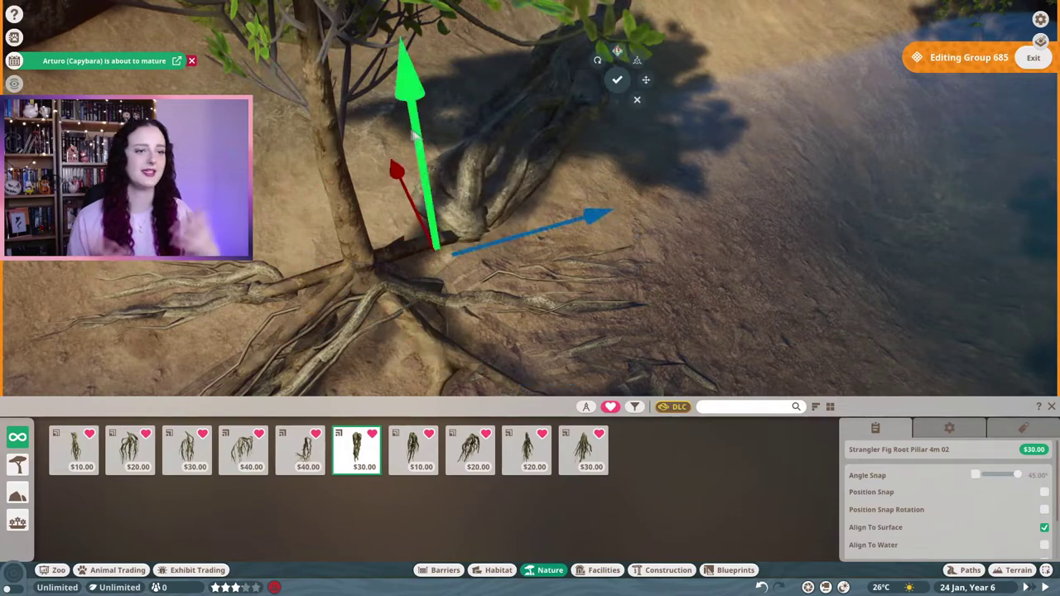
click(610, 101)
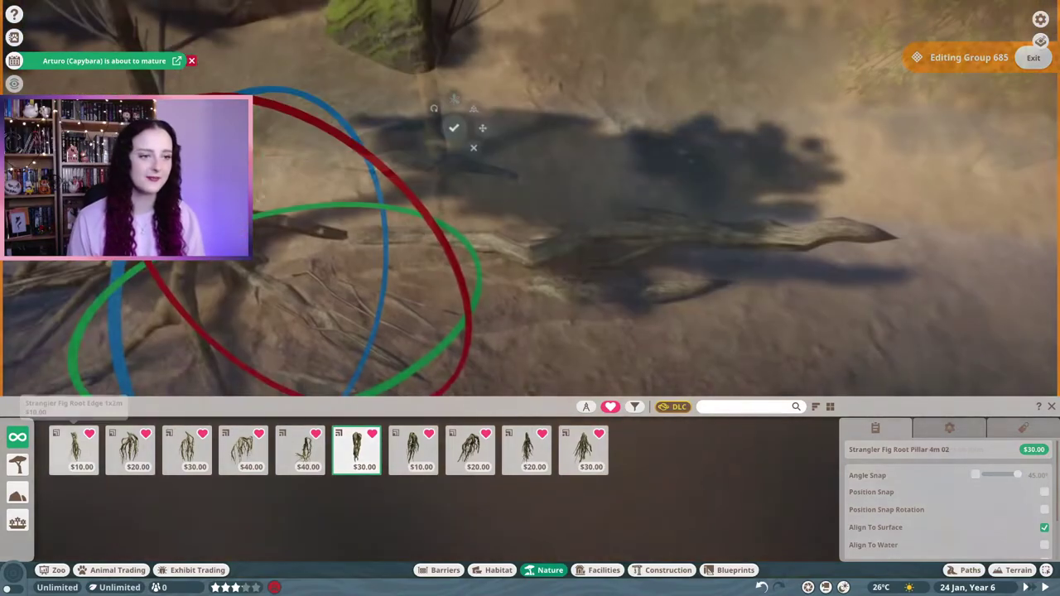
click(74, 449)
Place a Root Edge 1x2m piece and rotate a second one near the trunk.
click(424, 199)
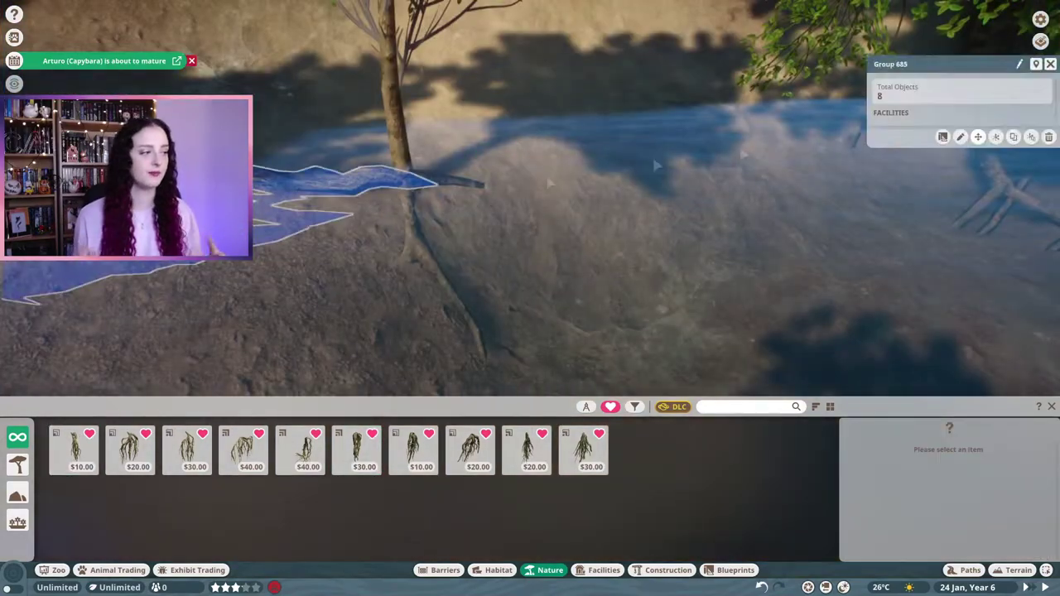
click(610, 406)
click(611, 407)
click(433, 286)
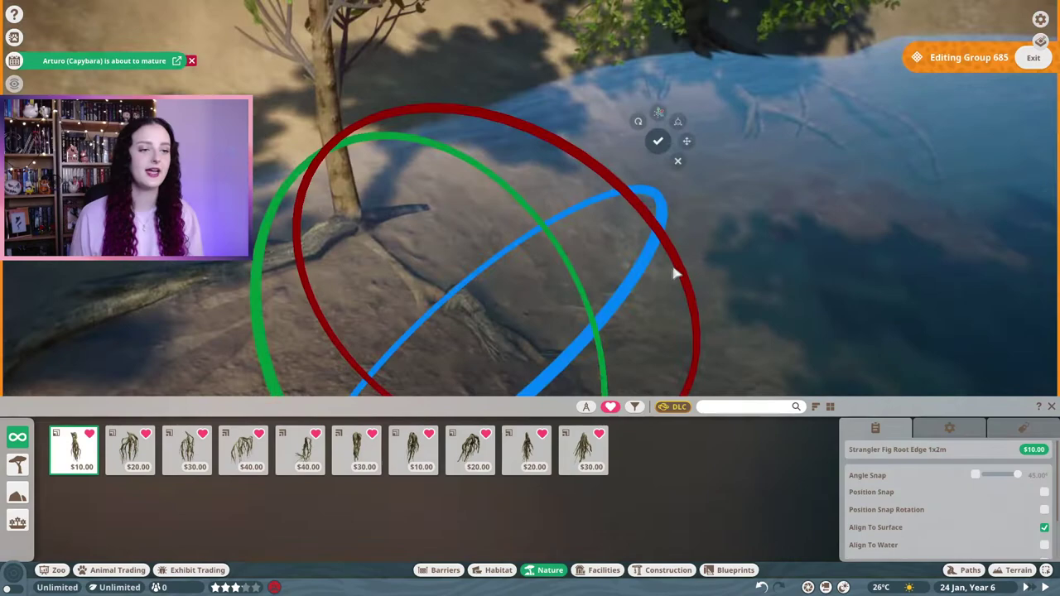
key(Tab)
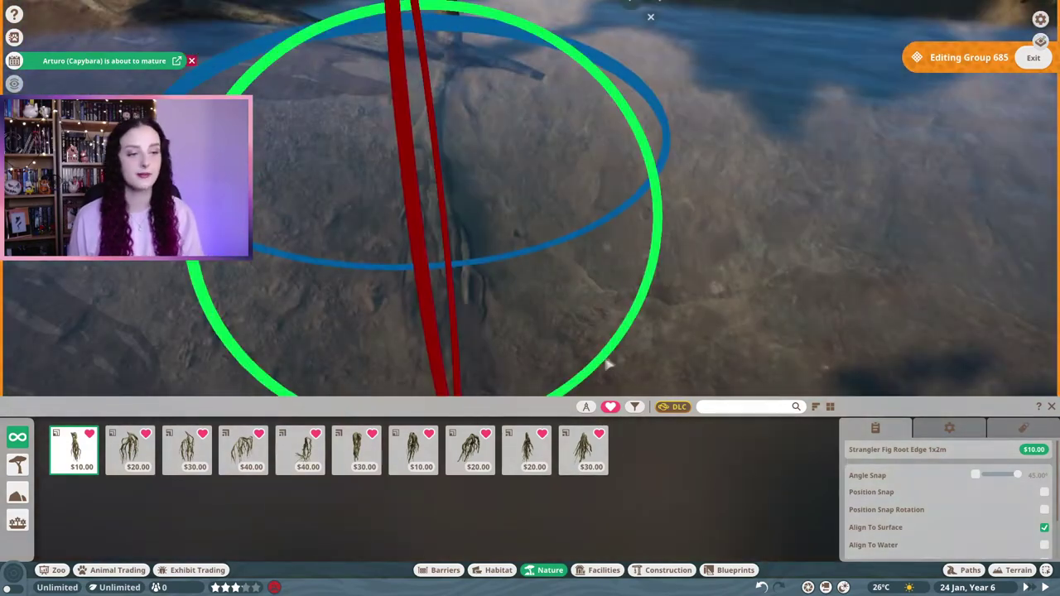
drag(408, 94, 256, 148)
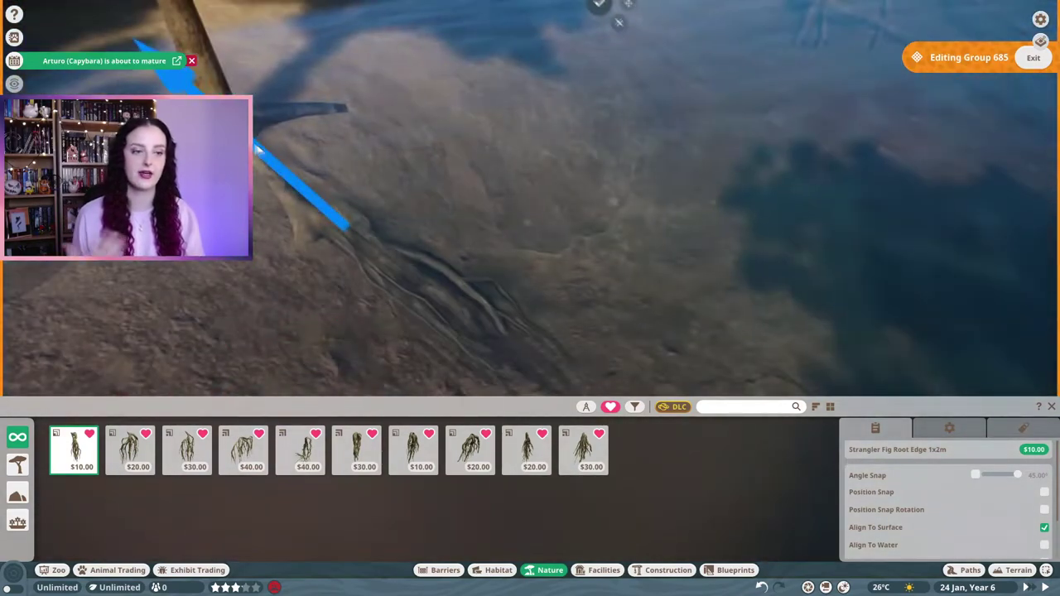
mouse_move(295, 298)
mouse_down()
mouse_move(272, 303)
mouse_move(480, 315)
mouse_move(691, 21)
mouse_move(813, 6)
mouse_up()
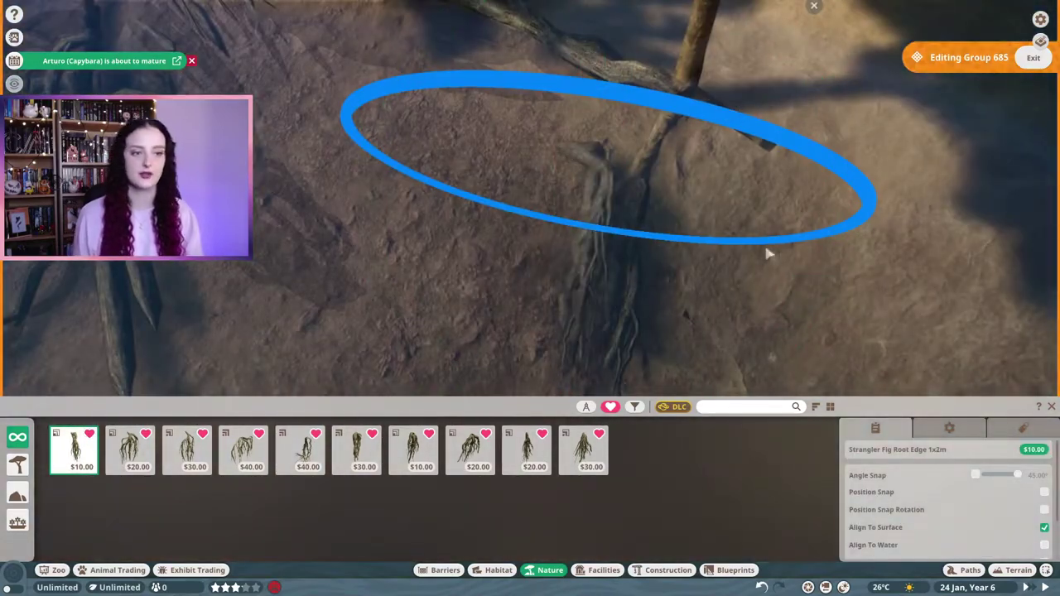
drag(732, 234, 719, 348)
scroll(652, 83, down, 5)
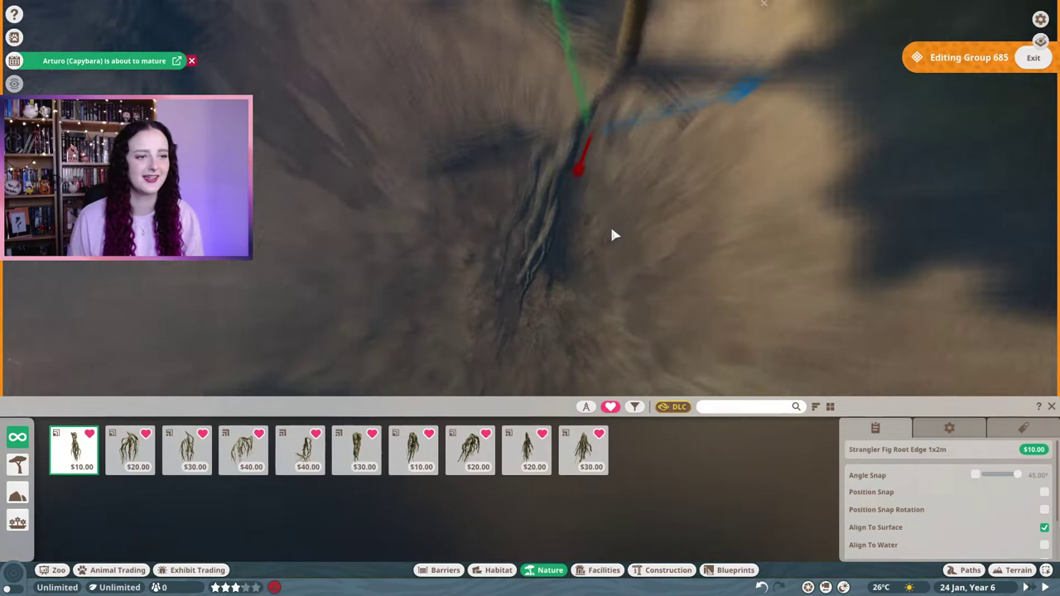
key(Escape)
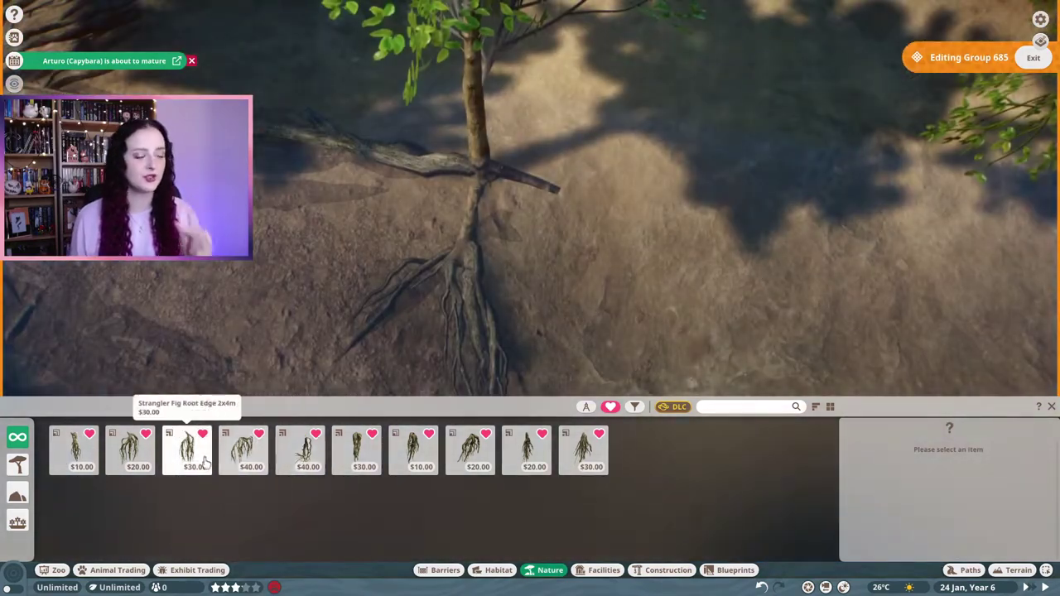
Compare root pieces (Edge 2x4m, Pillar 4m 01, Pillar 4m 02), then place a tilted Root Edge 1x2m.
click(130, 450)
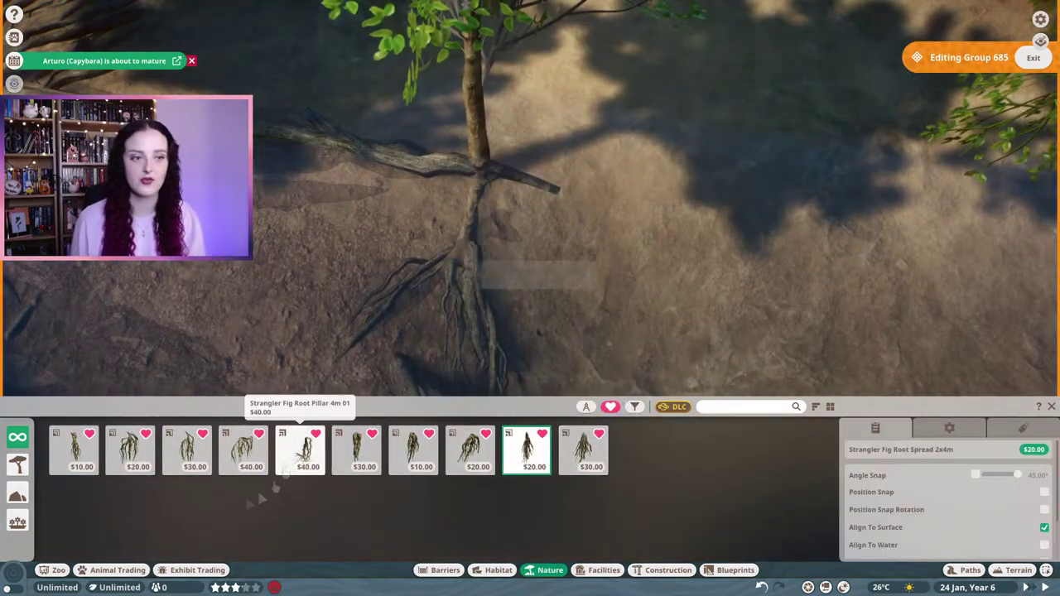
click(187, 450)
click(74, 449)
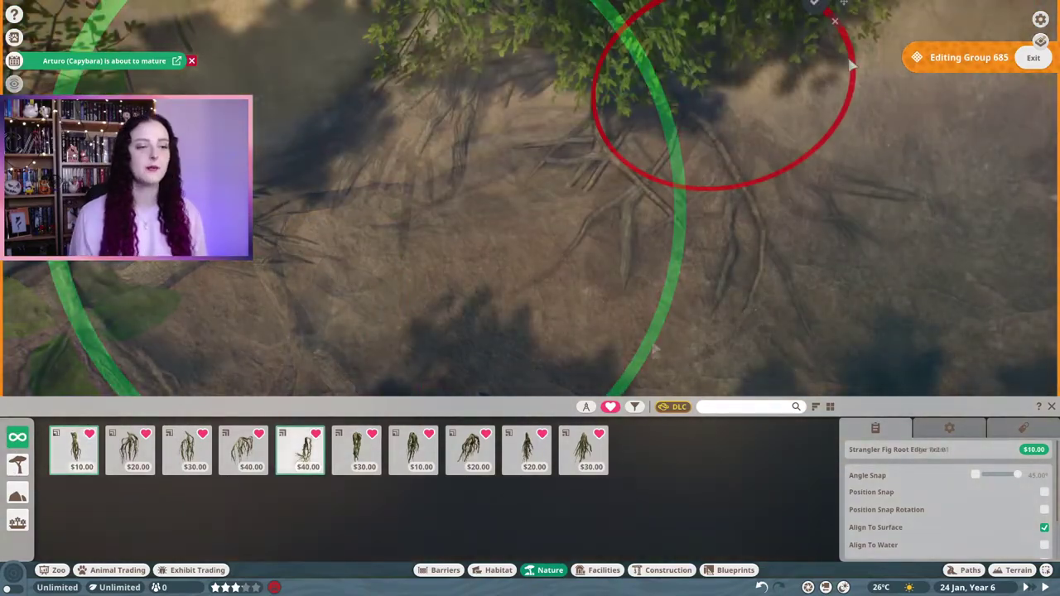
click(719, 32)
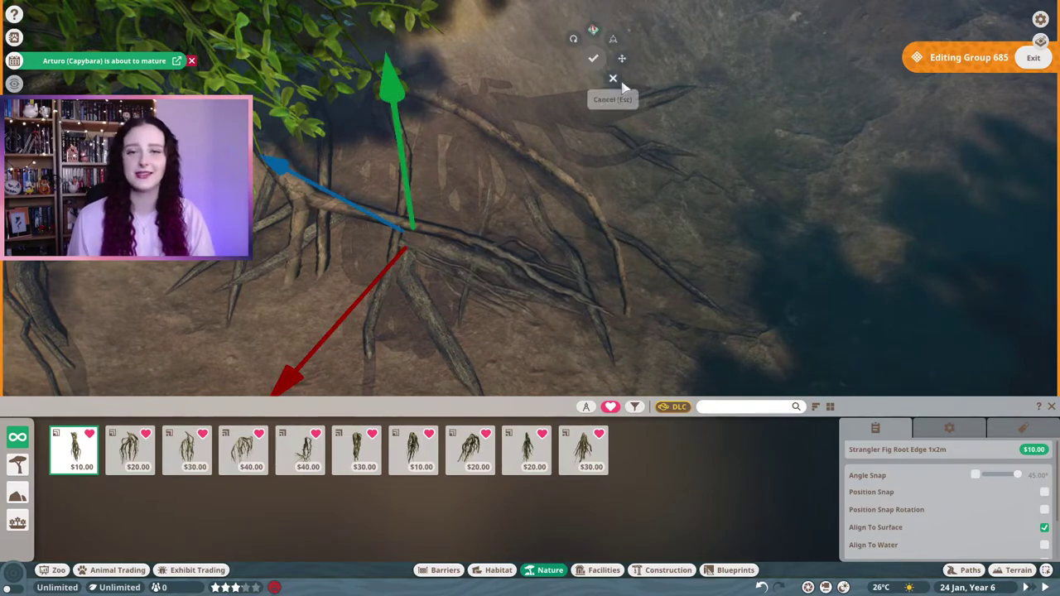
click(614, 79)
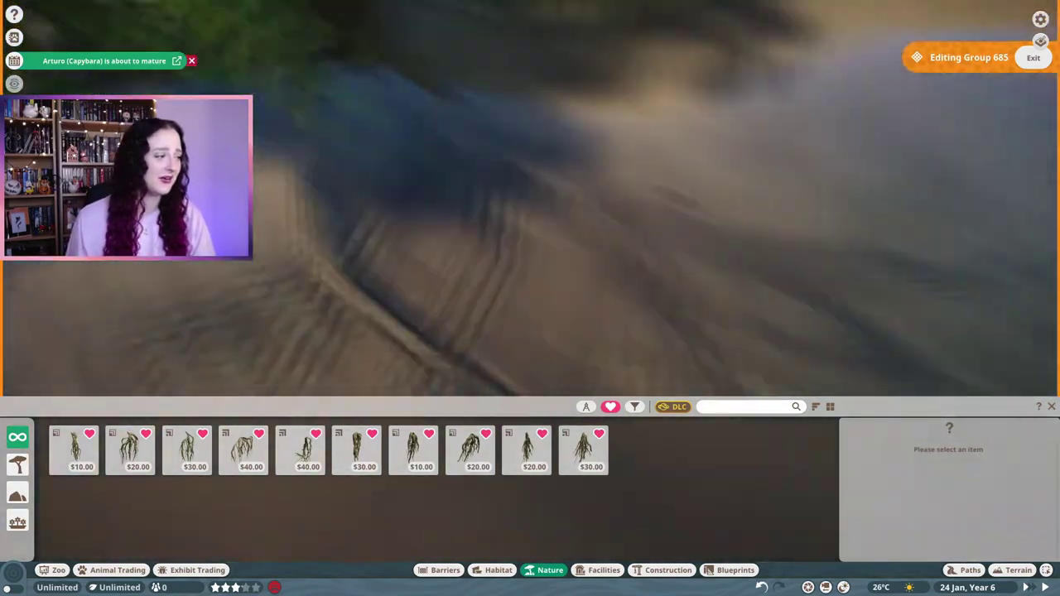
click(356, 449)
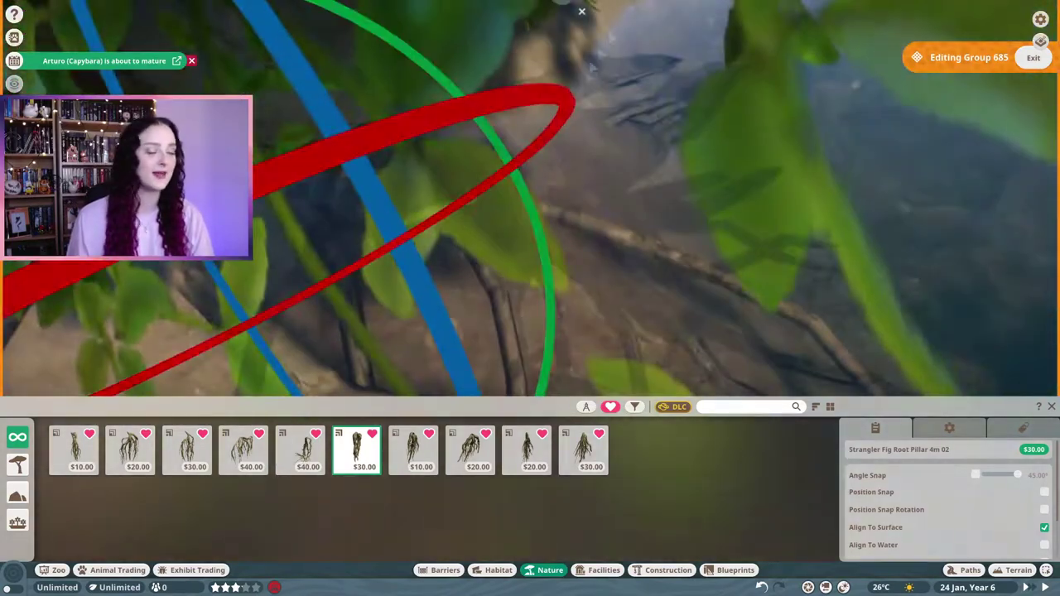
right_click(753, 249)
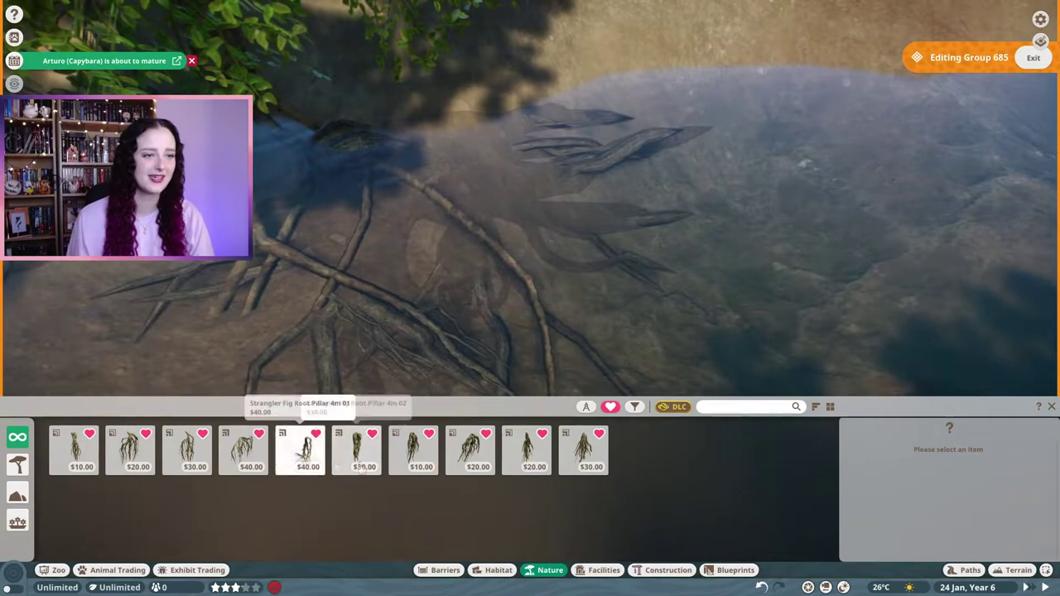
click(75, 449)
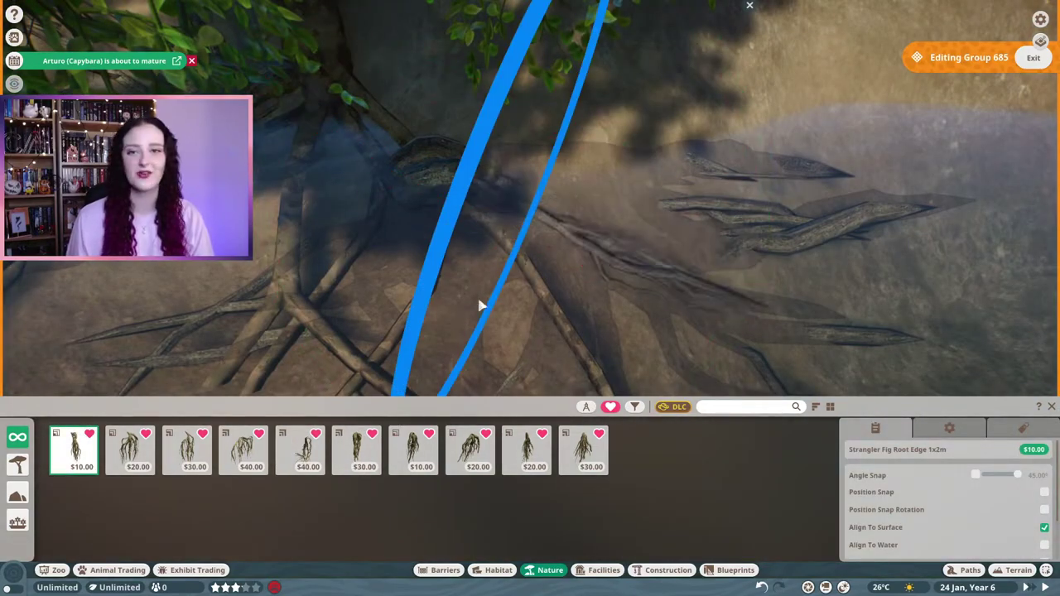
drag(530, 273, 572, 307)
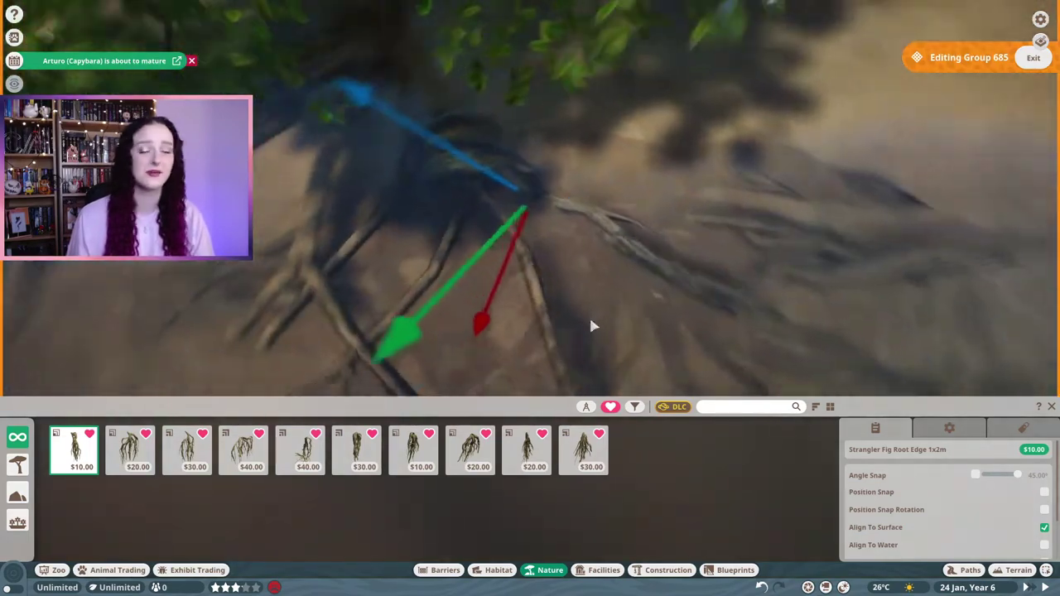
drag(278, 251, 254, 237)
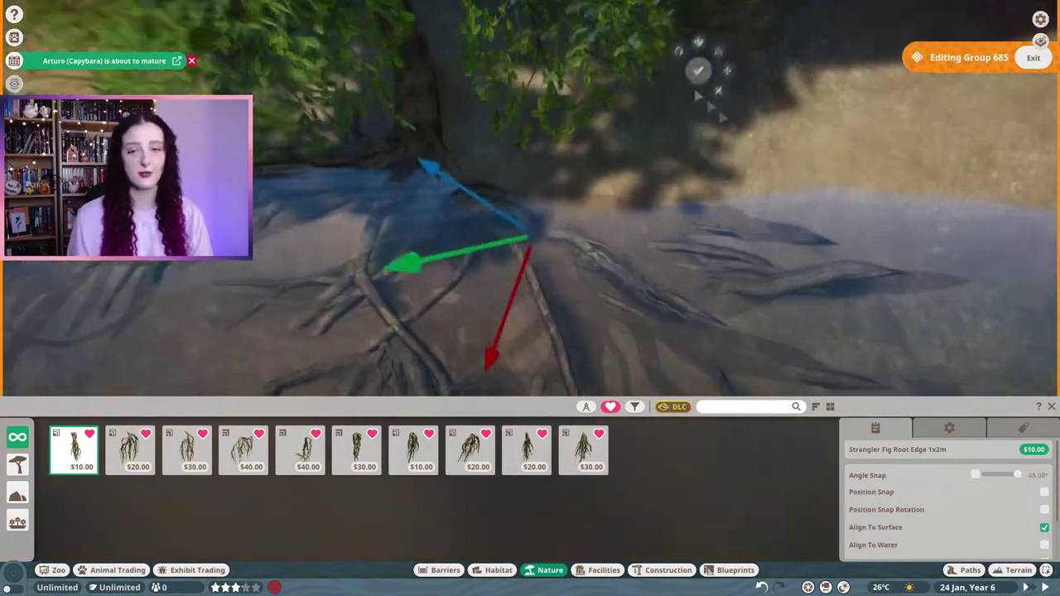
key(Escape)
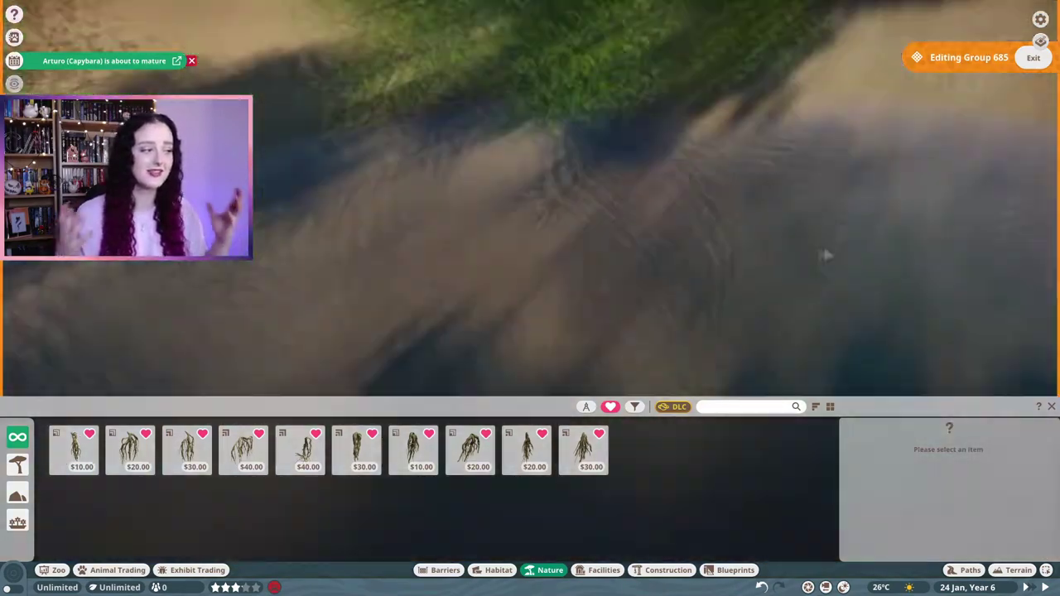
Adjust the position and rotation of a placed root edge piece by the water.
drag(826, 255, 817, 295)
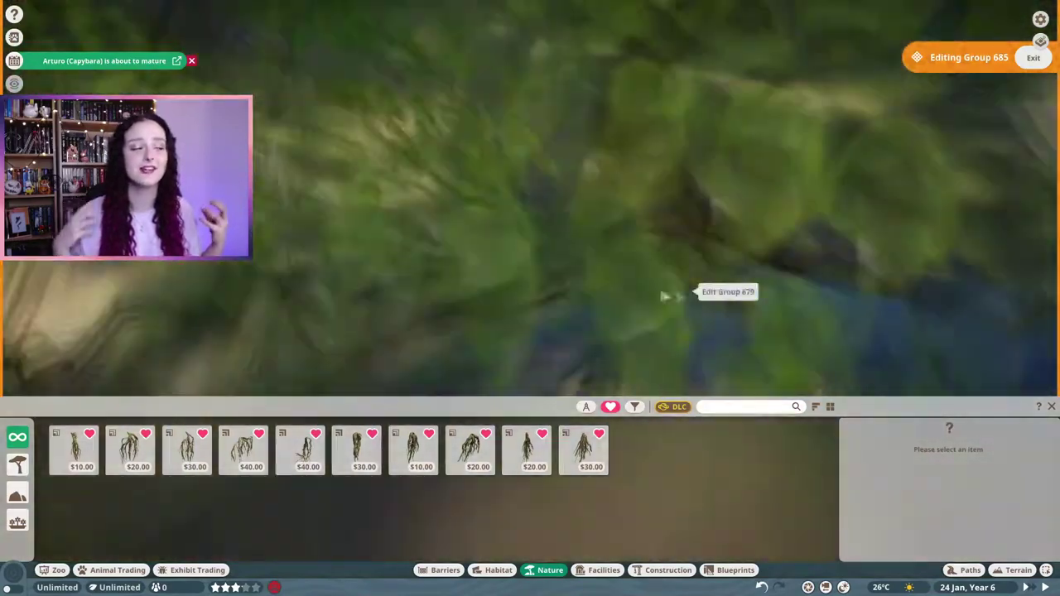
click(669, 296)
key(z)
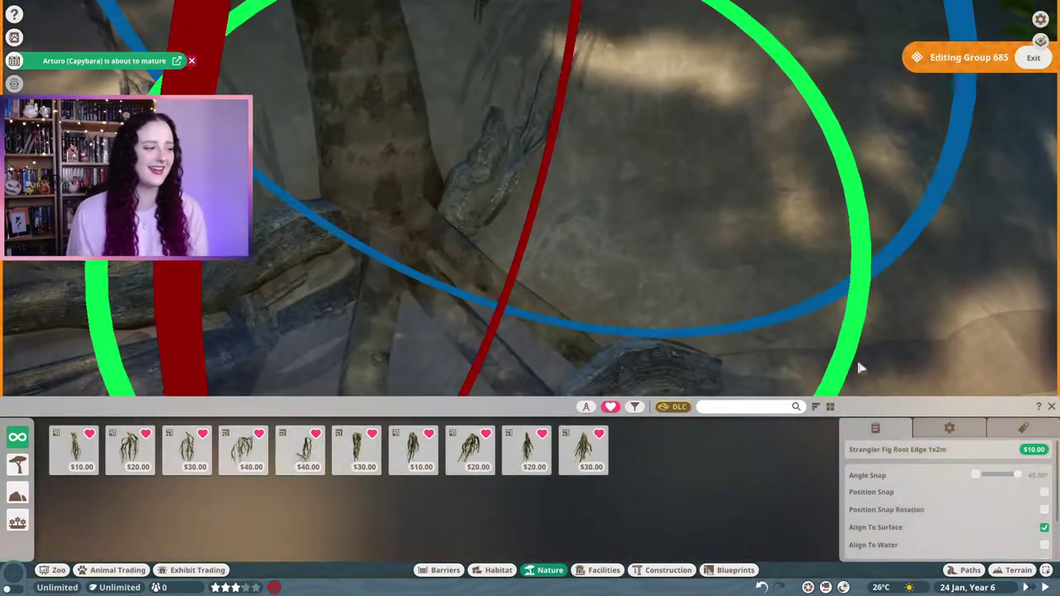
key(z)
key(z)
key(z)
key(z)
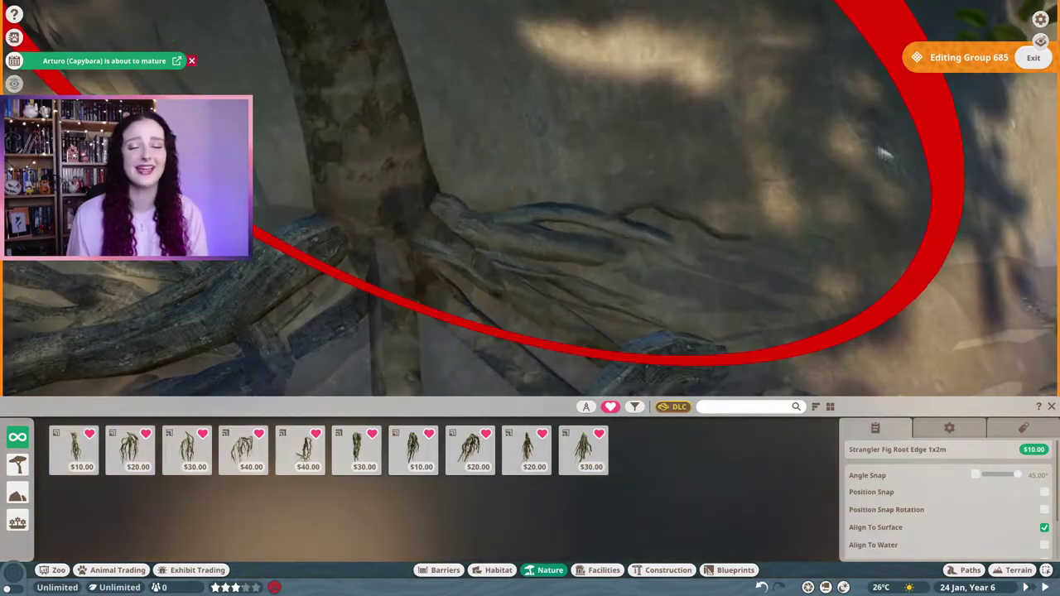
key(z)
key(z)
key(z)
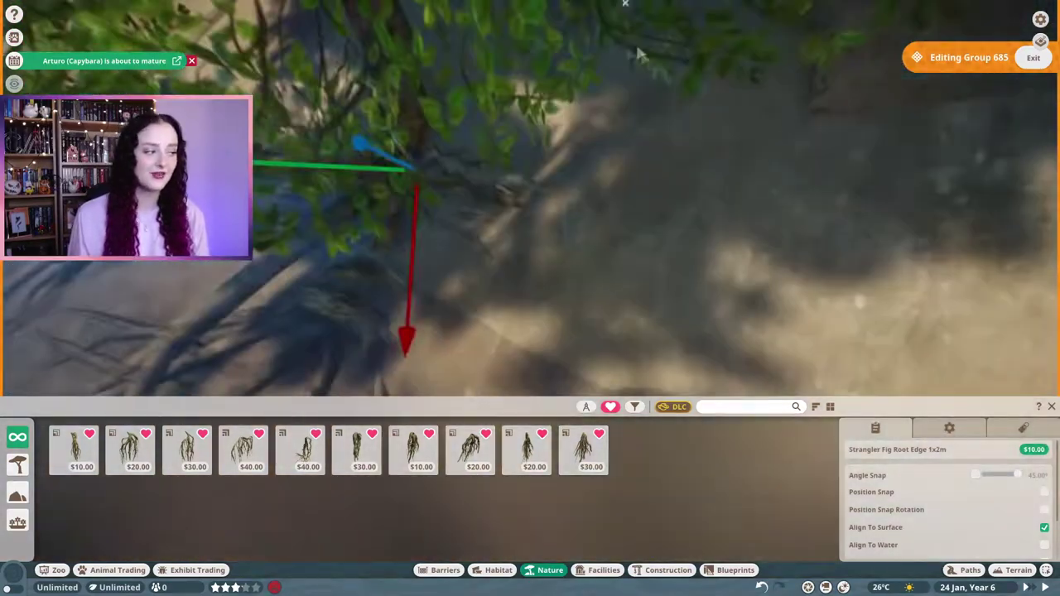
key(Escape)
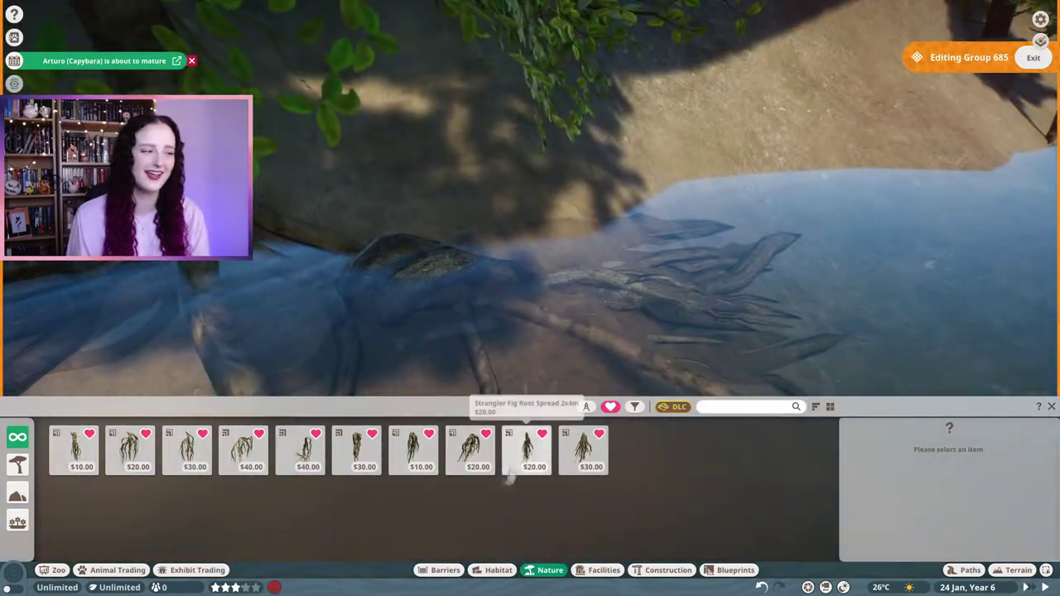
Position another rotated Root Edge 1x2m by the tree, then pick the Strangler Fig Root Spread prop.
click(526, 451)
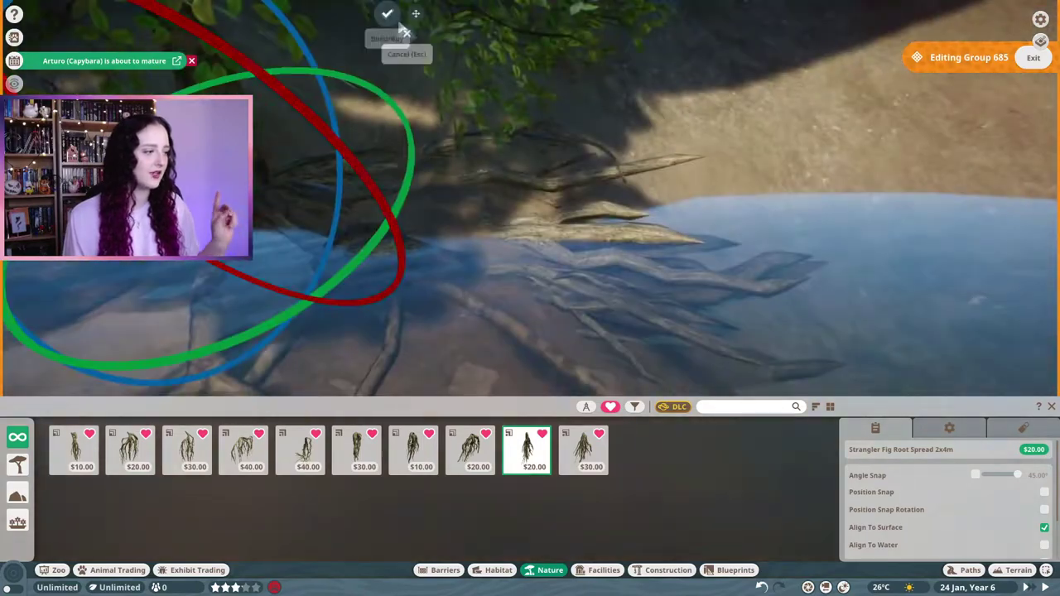
click(75, 450)
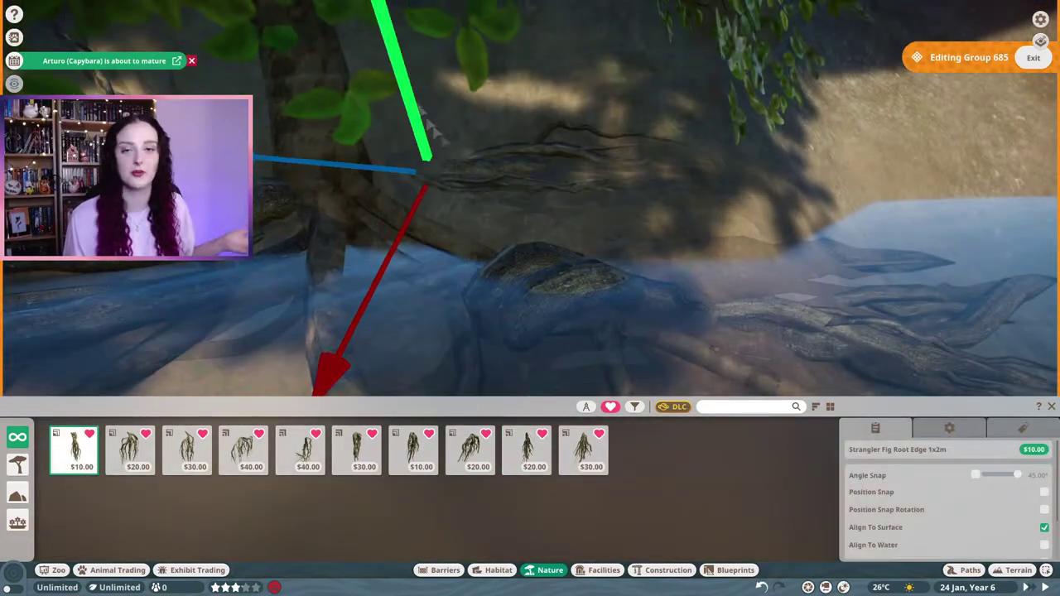
scroll(544, 355, up, 5)
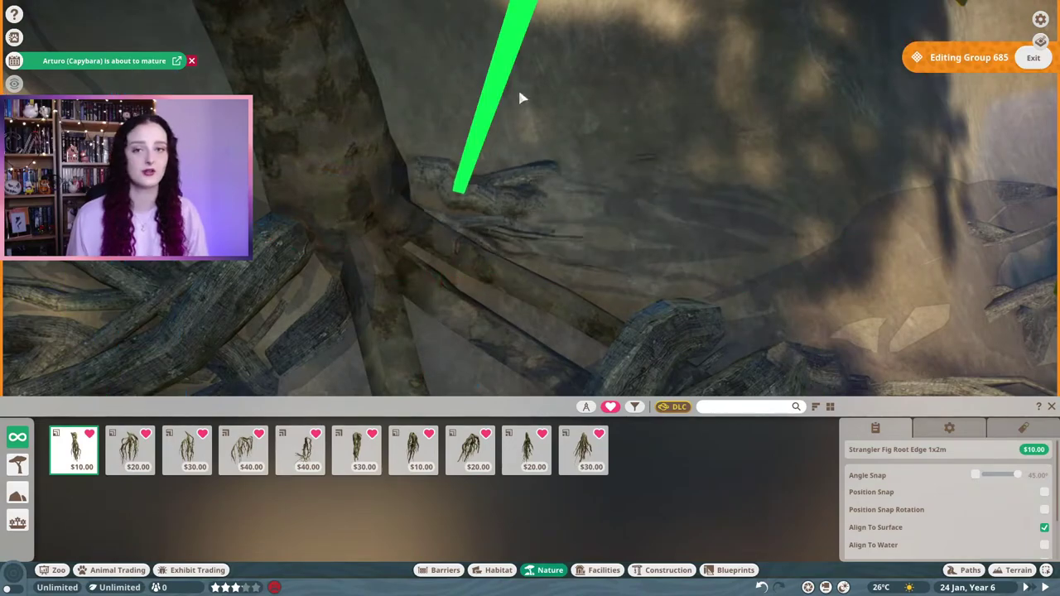
scroll(520, 98, up, 5)
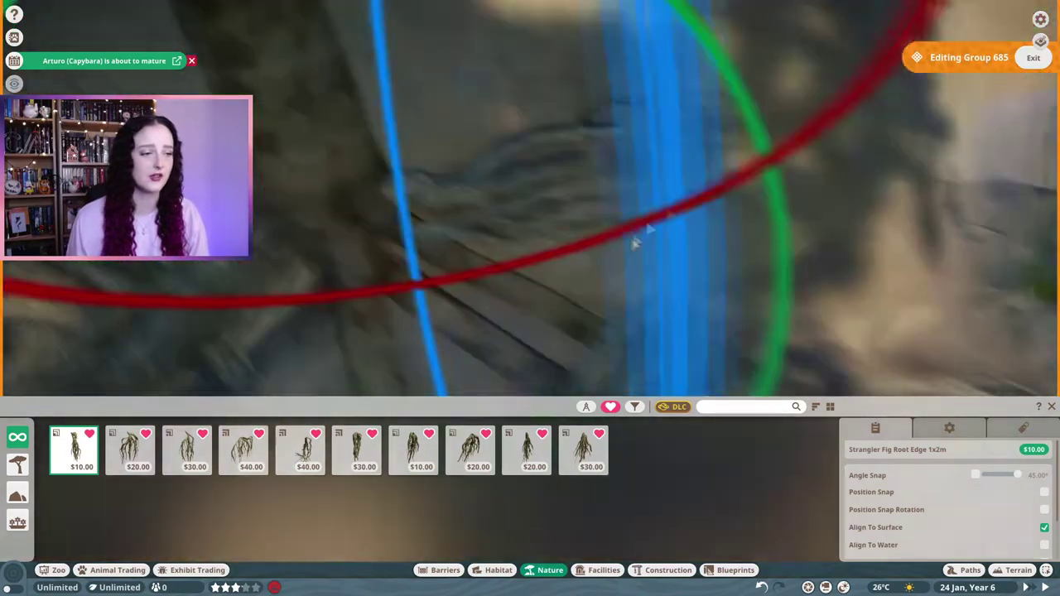
scroll(447, 317, down, 5)
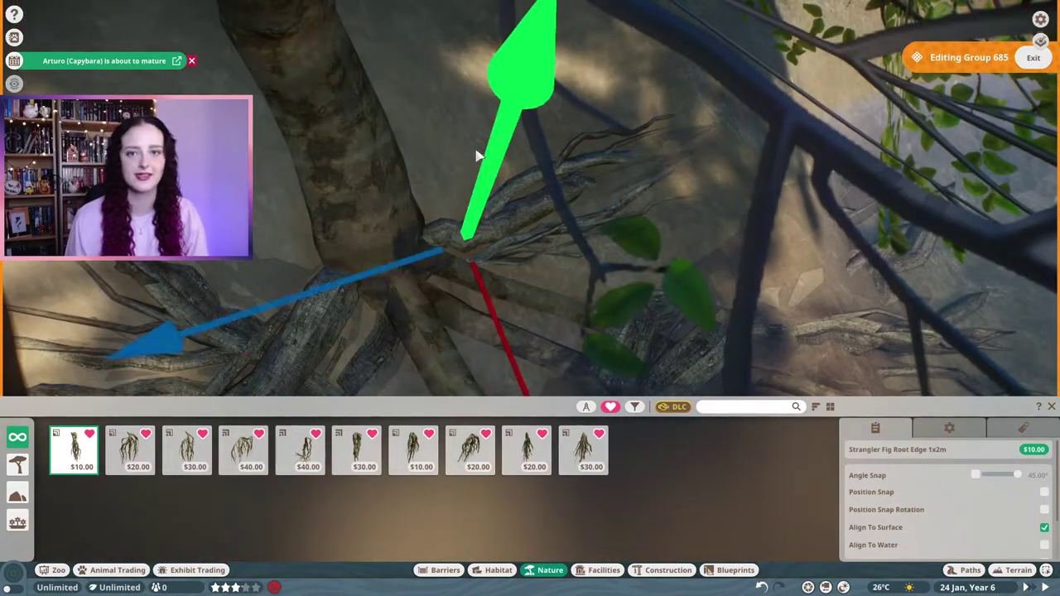
key(e)
key(Tab)
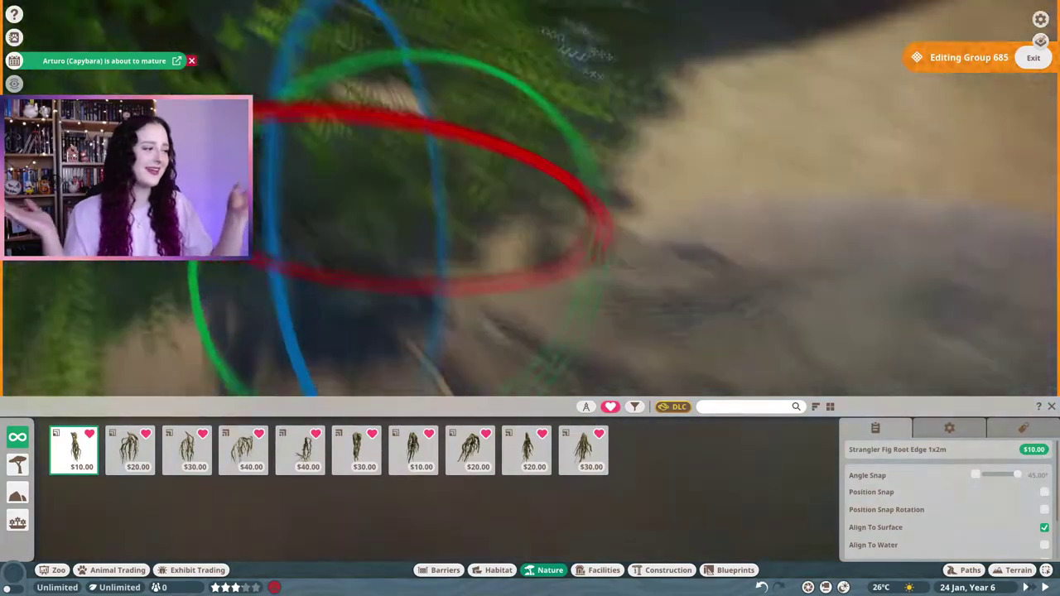
scroll(557, 331, up, 3)
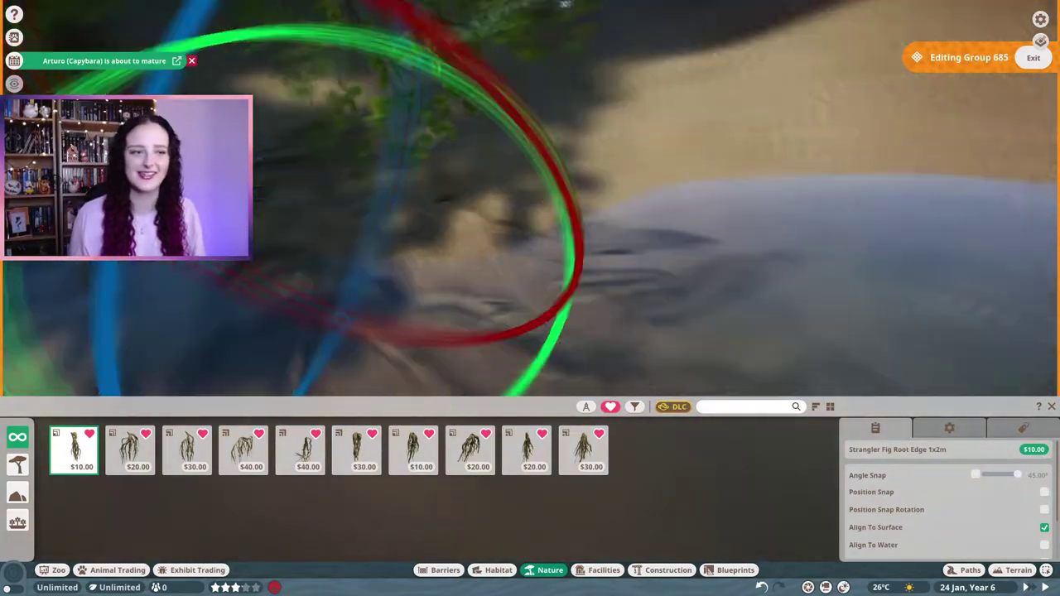
key(Tab)
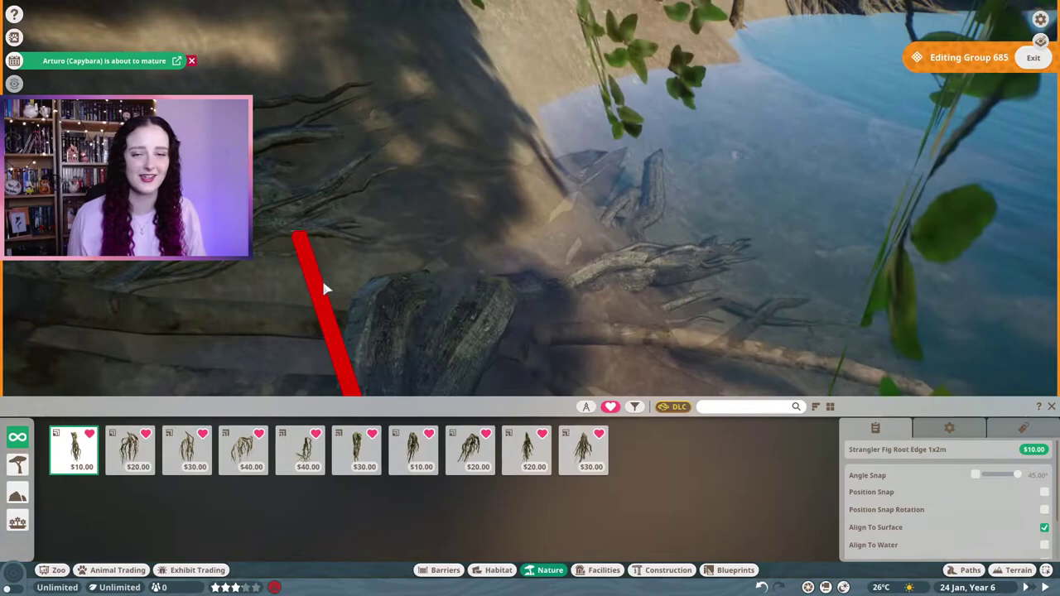
key(Tab)
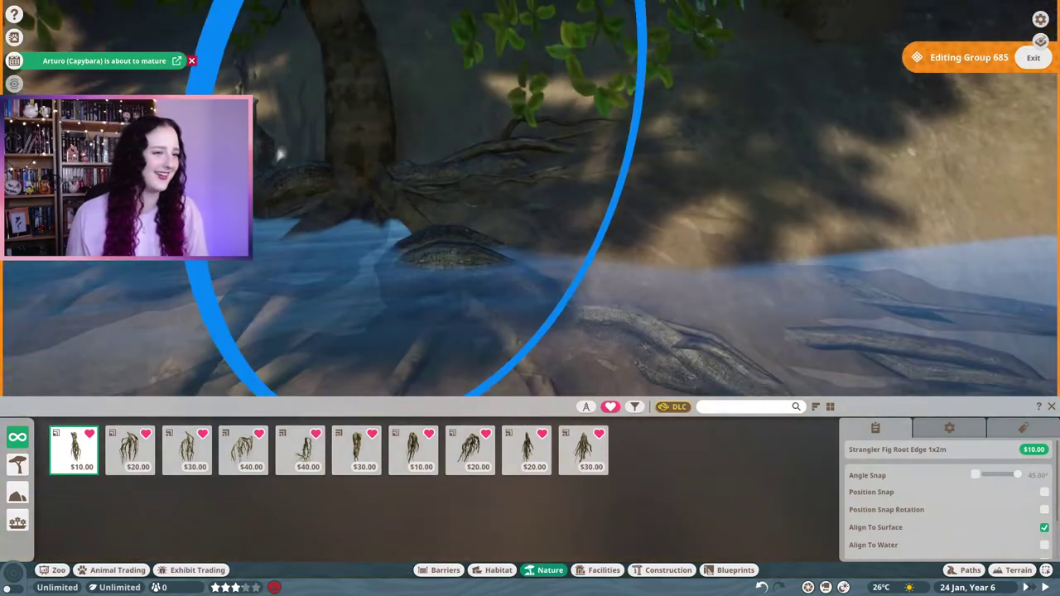
key(Tab)
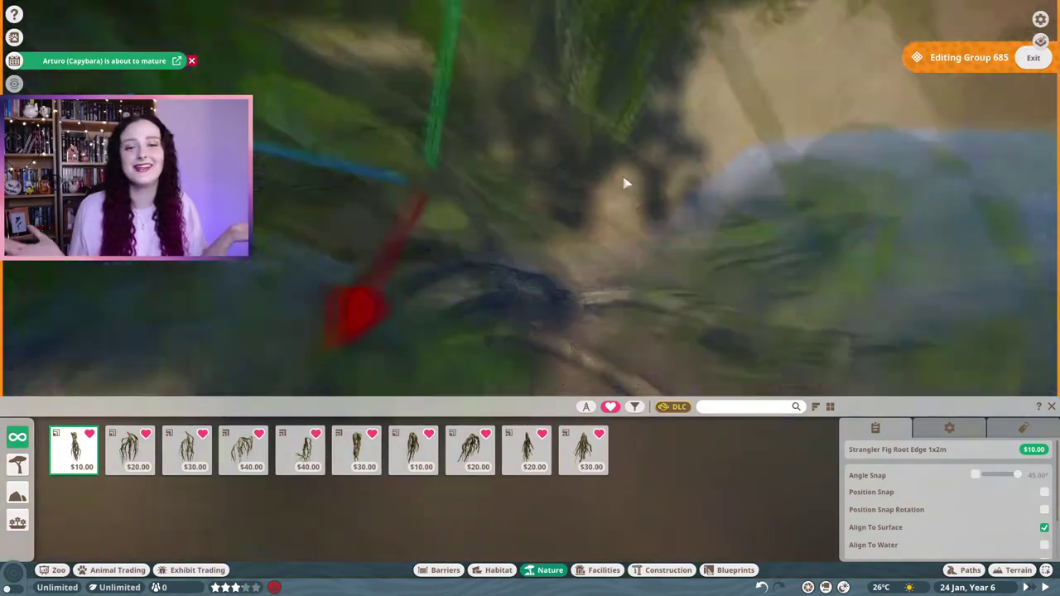
key(Escape)
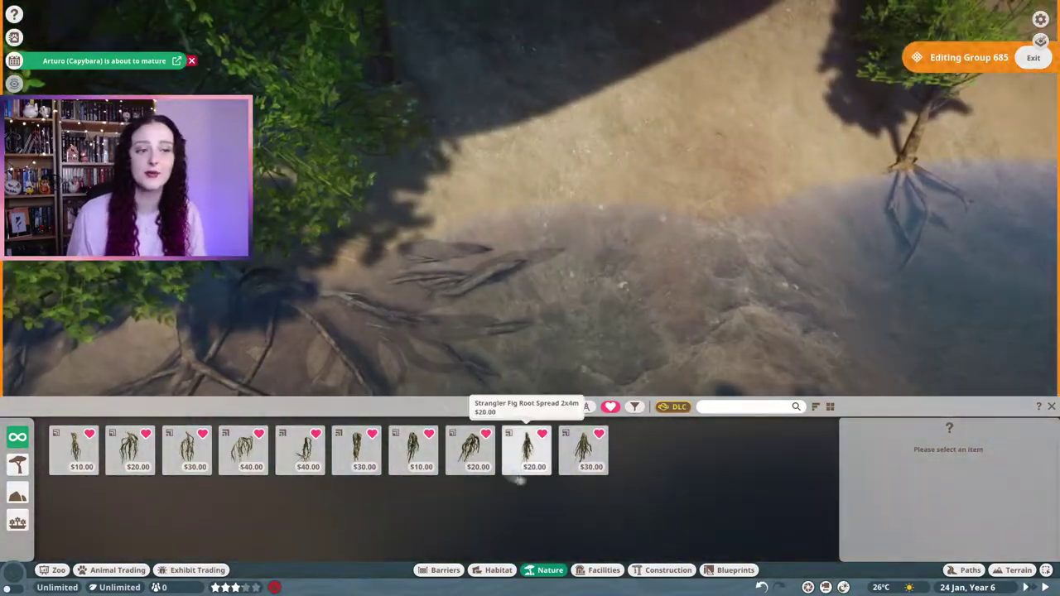
click(522, 451)
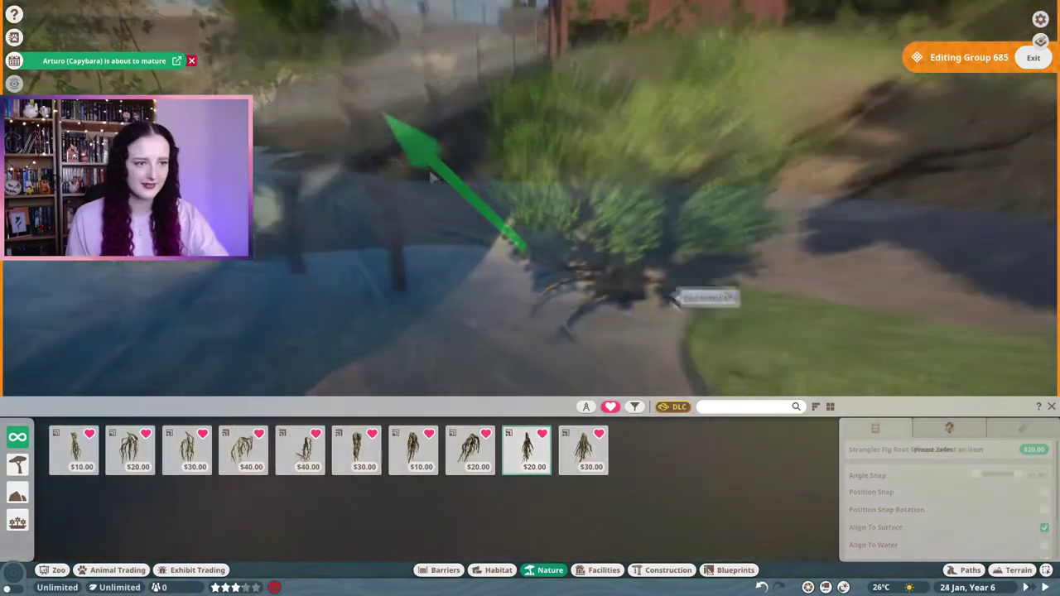
Place a Strangler Fig Root Pillar at the tree base with movement free on all axes.
key(Escape)
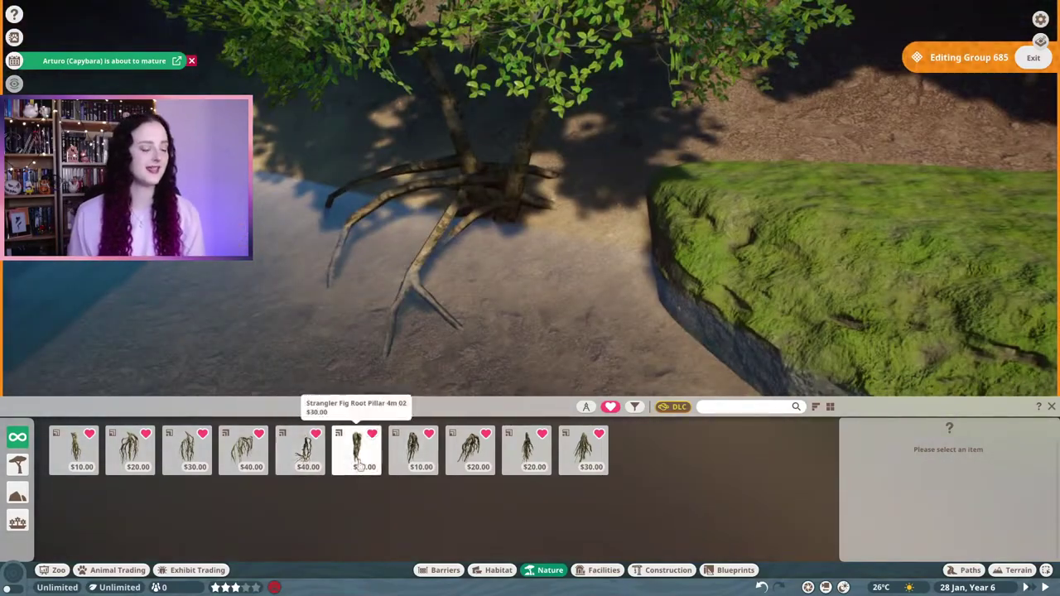
click(359, 451)
click(523, 116)
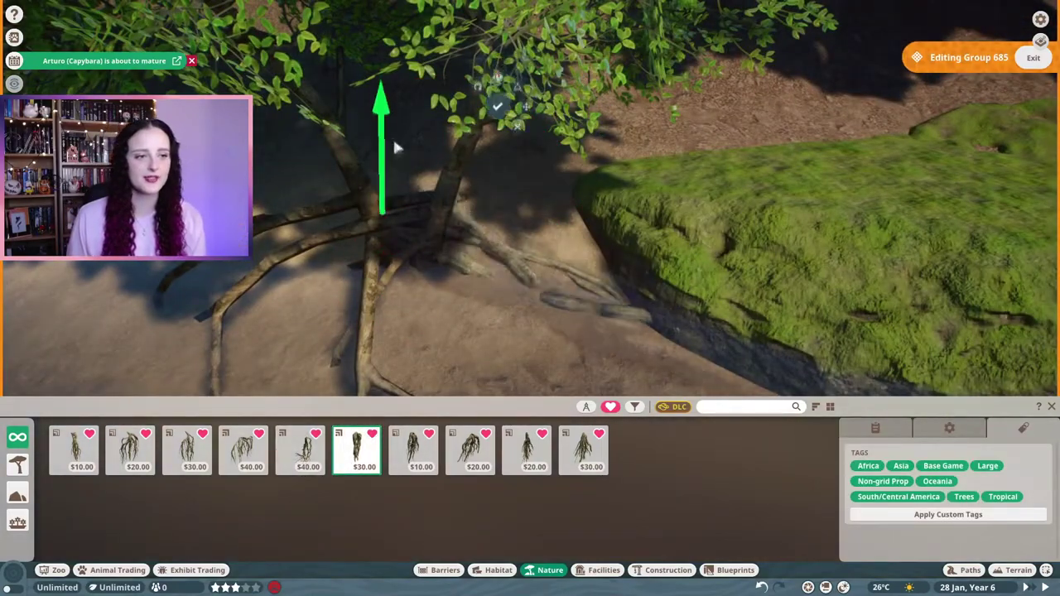
key(m)
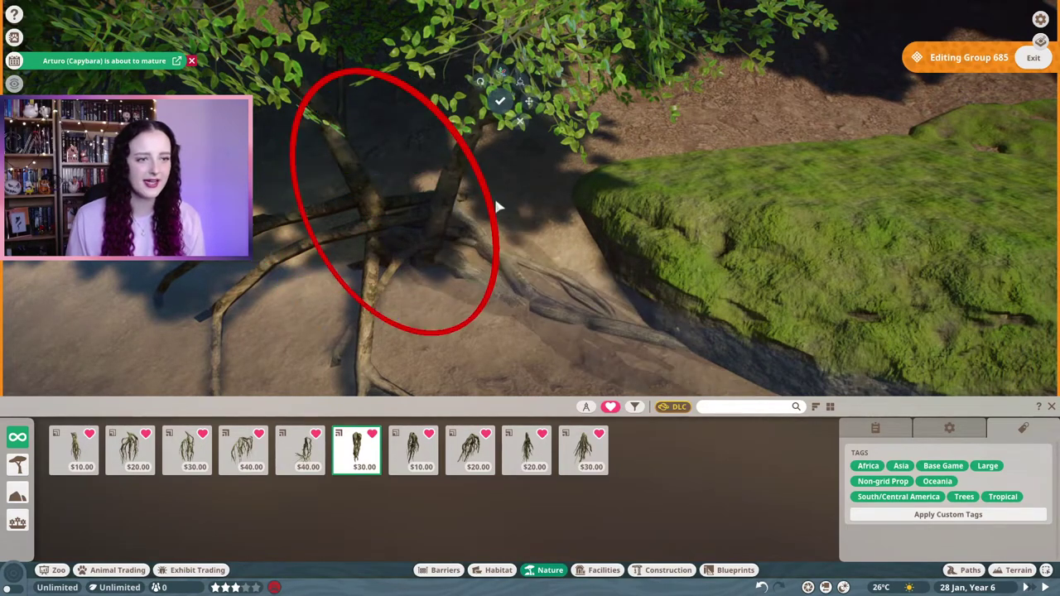
scroll(497, 207, up, 5)
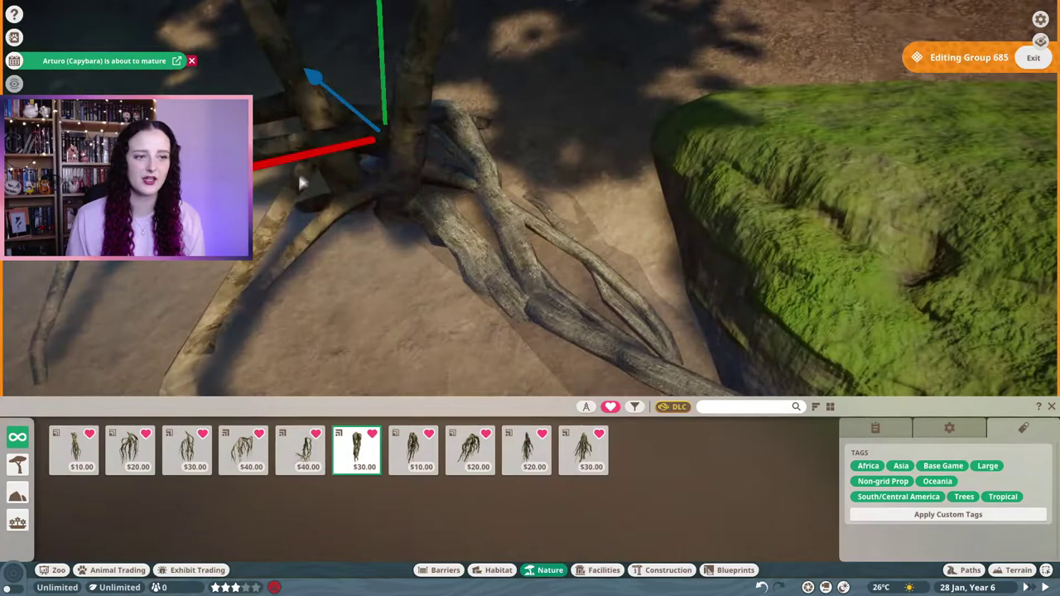
drag(301, 182, 389, 199)
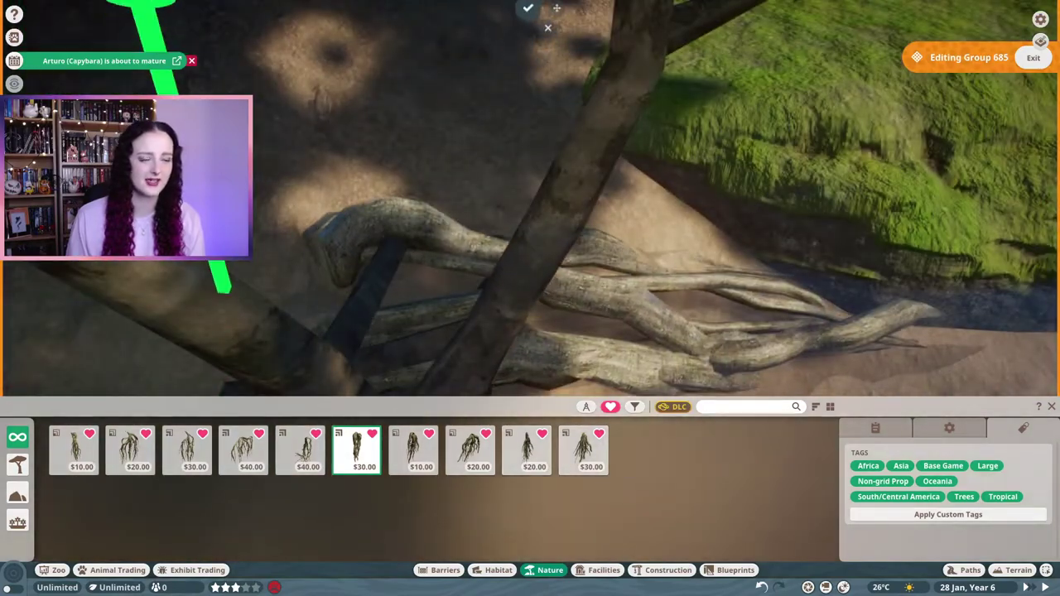
drag(530, 199, 480, 274)
mouse_move(509, 76)
mouse_down()
mouse_move(585, 284)
mouse_move(622, 258)
mouse_up()
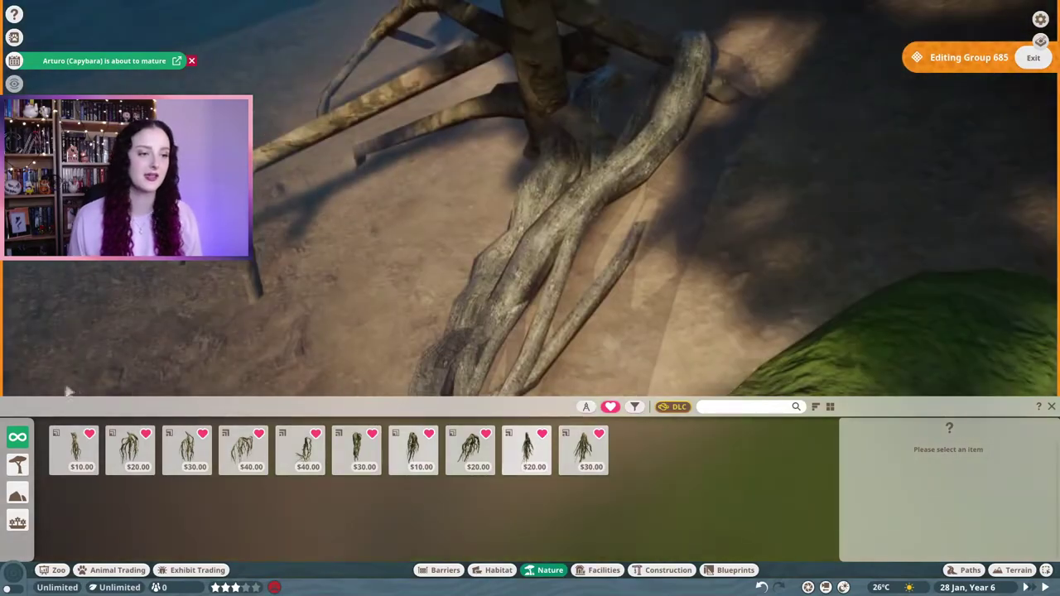
Turn the root pillar around its vertical axis so it spreads naturally, then confirm it.
click(733, 124)
drag(431, 289, 430, 289)
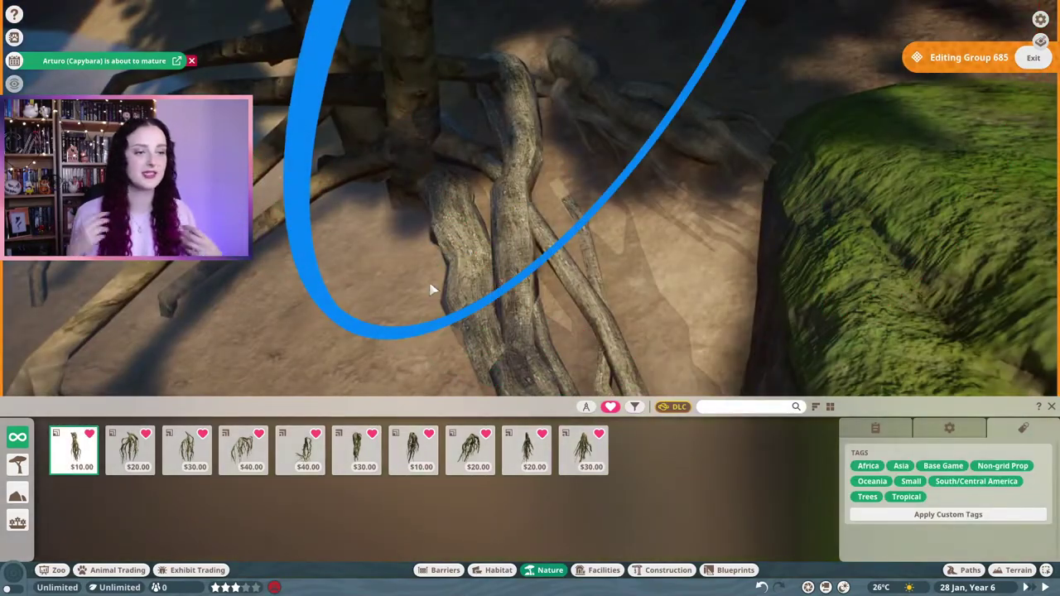
mouse_move(534, 83)
mouse_down()
mouse_move(698, 250)
mouse_move(481, 93)
mouse_move(512, 65)
mouse_up()
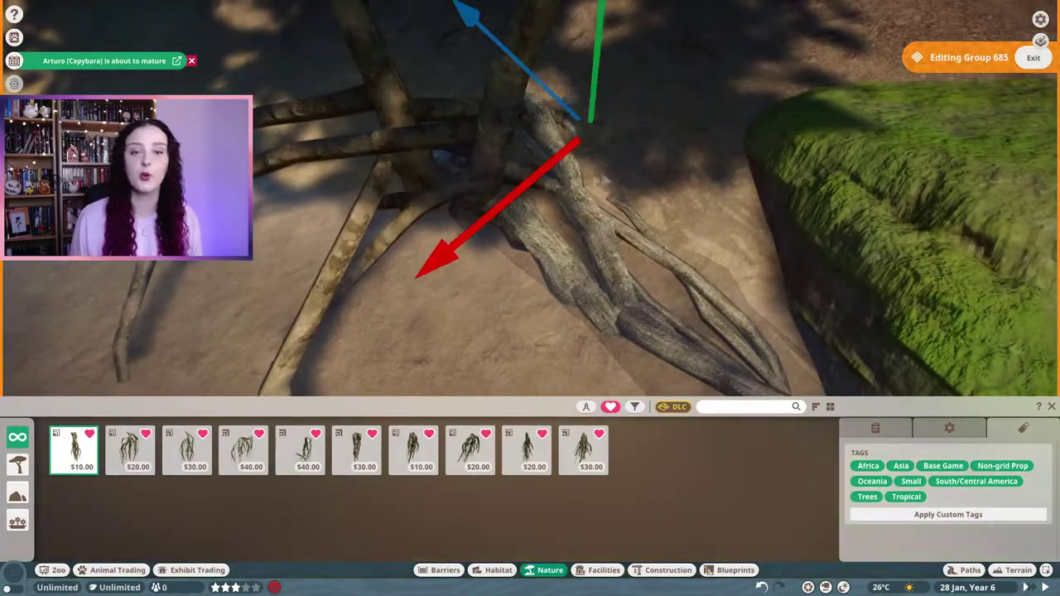
drag(604, 178, 479, 112)
drag(303, 77, 358, 315)
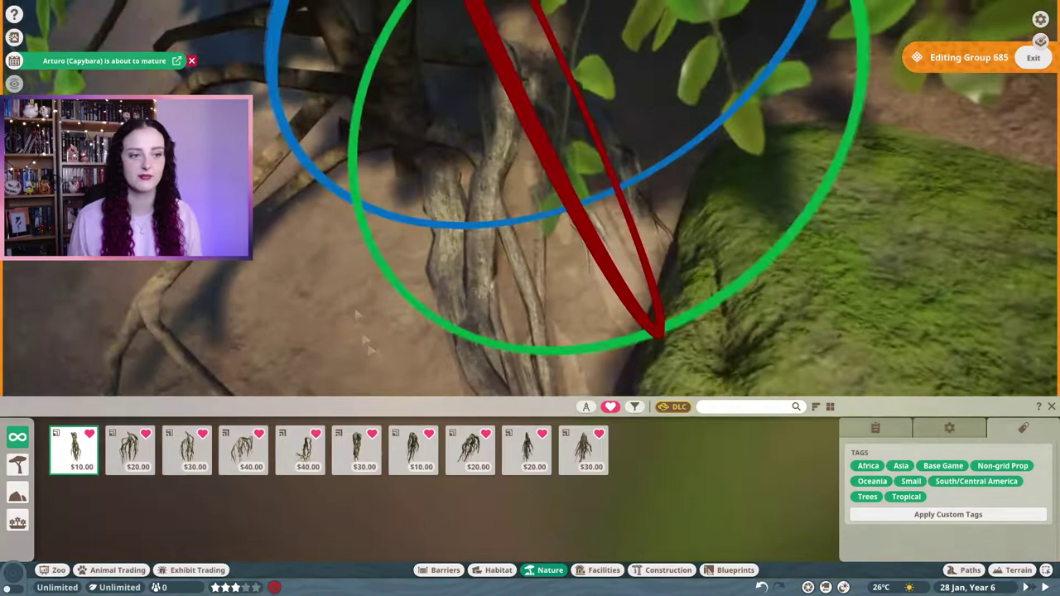
scroll(530, 199, down, 5)
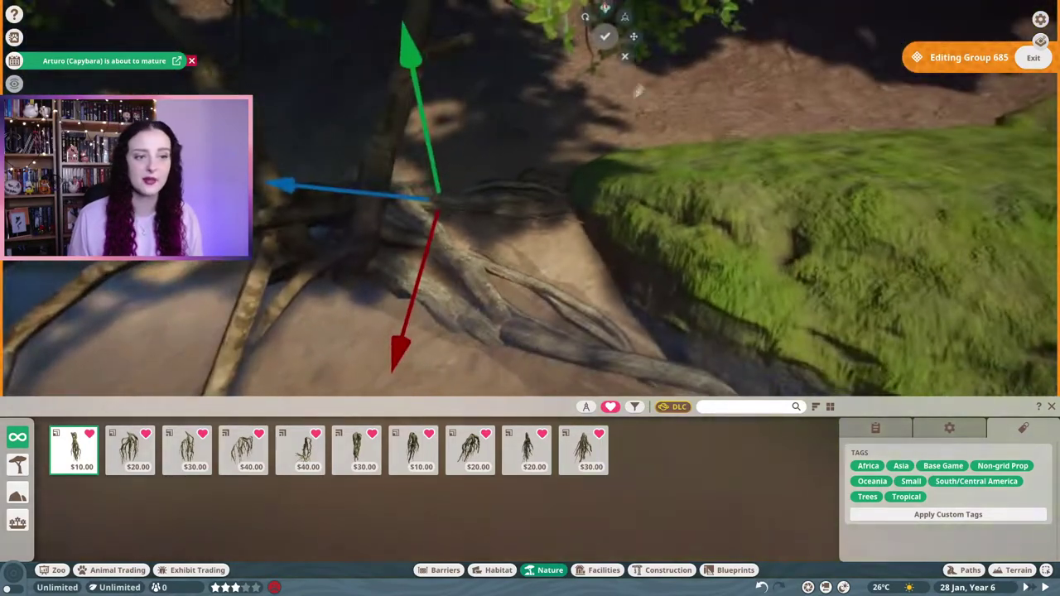
click(687, 183)
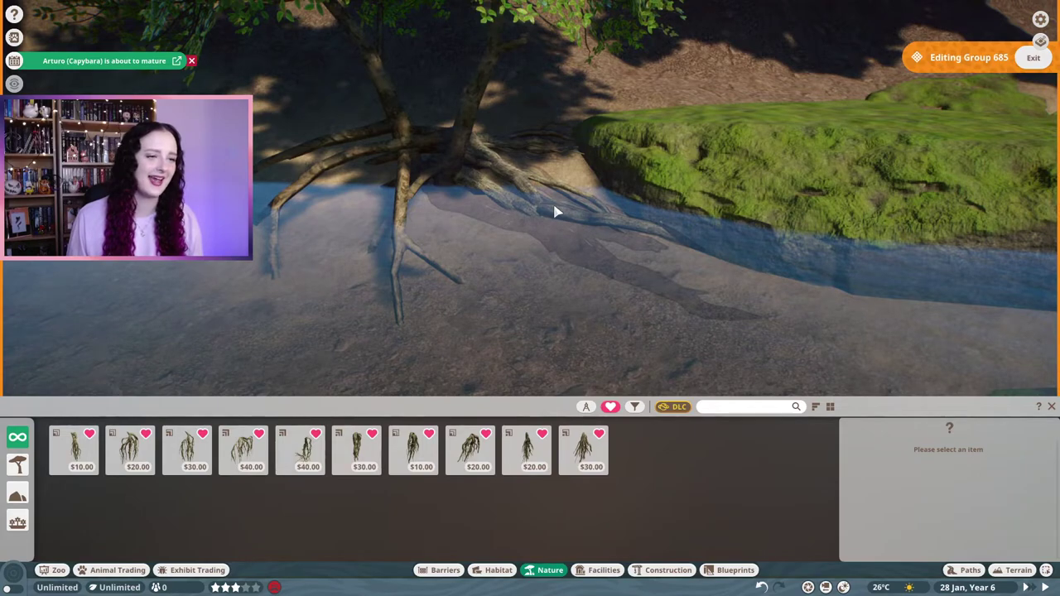
Angle the larger $40 strangler fig root spread beneath the trunk on the sandy bank.
key(e)
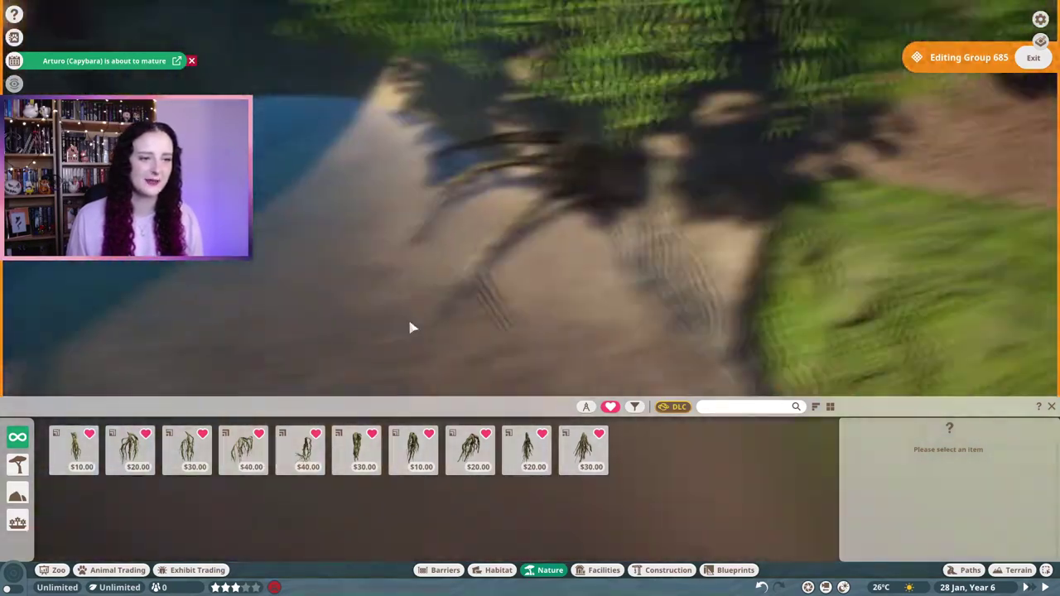
click(414, 244)
key(Delete)
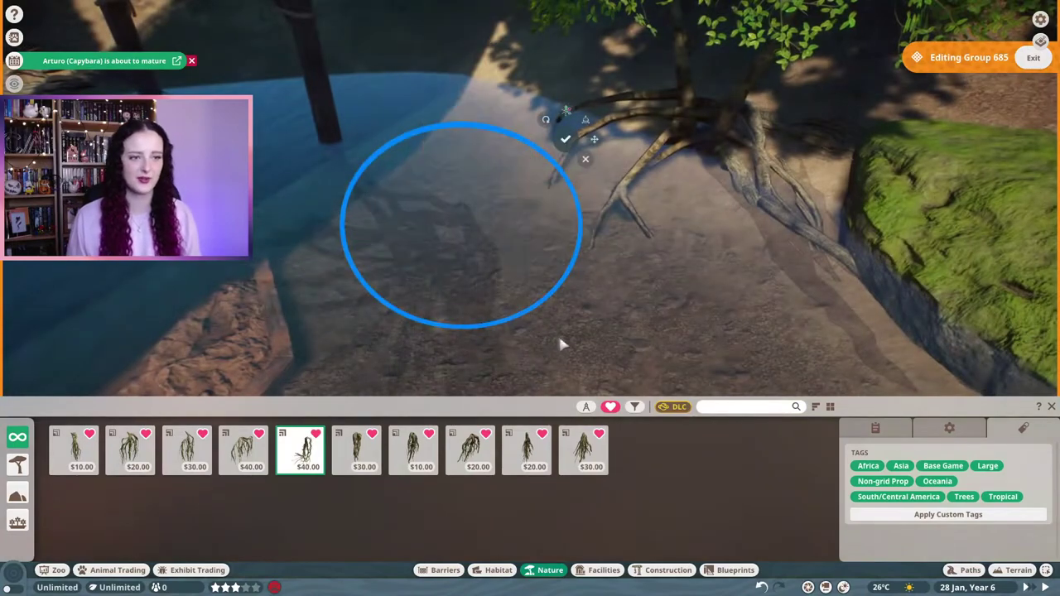
scroll(452, 170, up, 10)
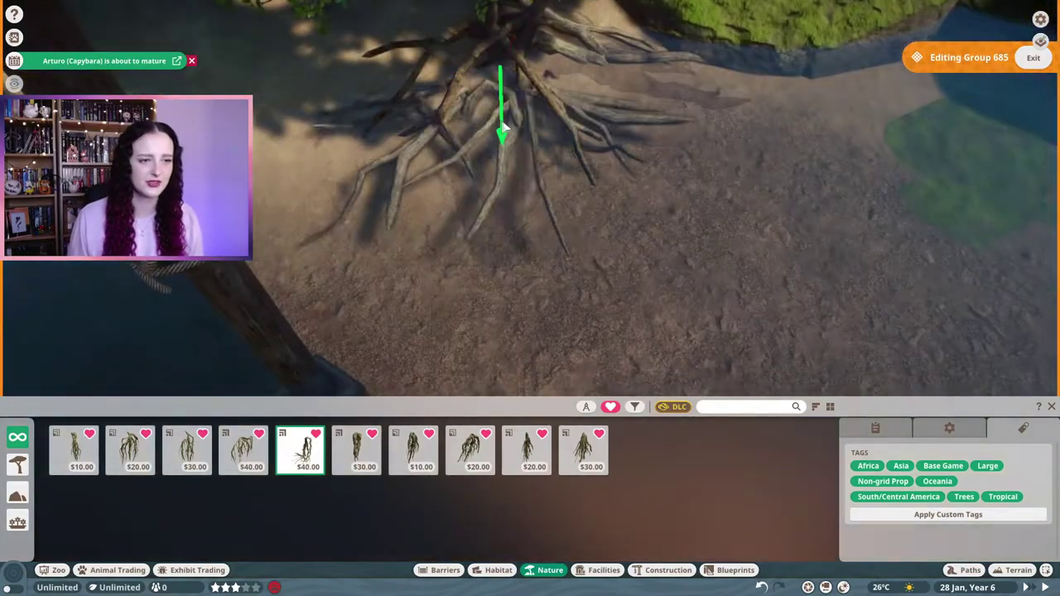
scroll(505, 202, up, 3)
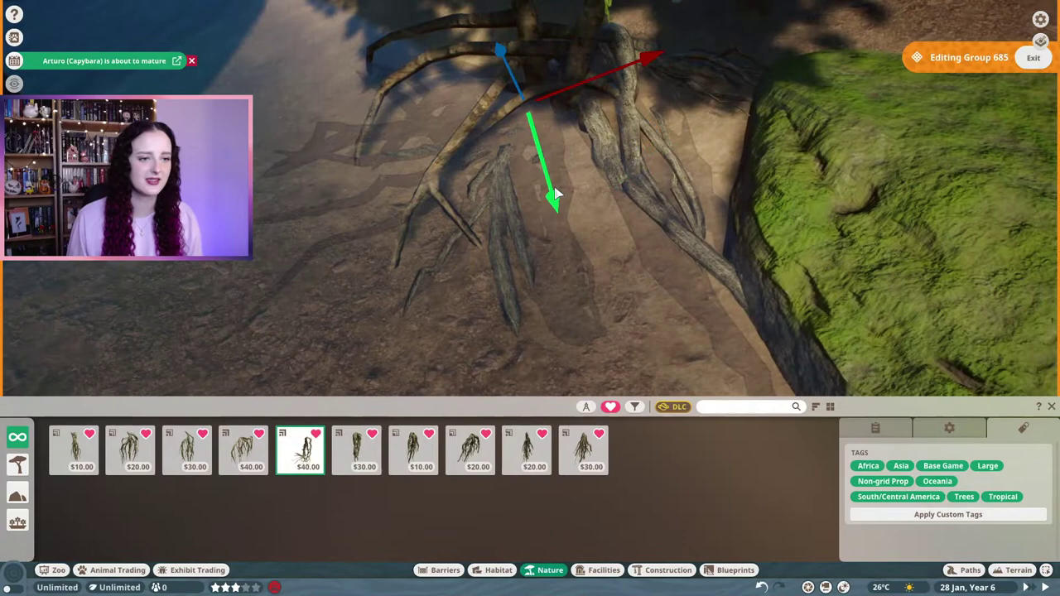
key(Tab)
scroll(615, 132, up, 3)
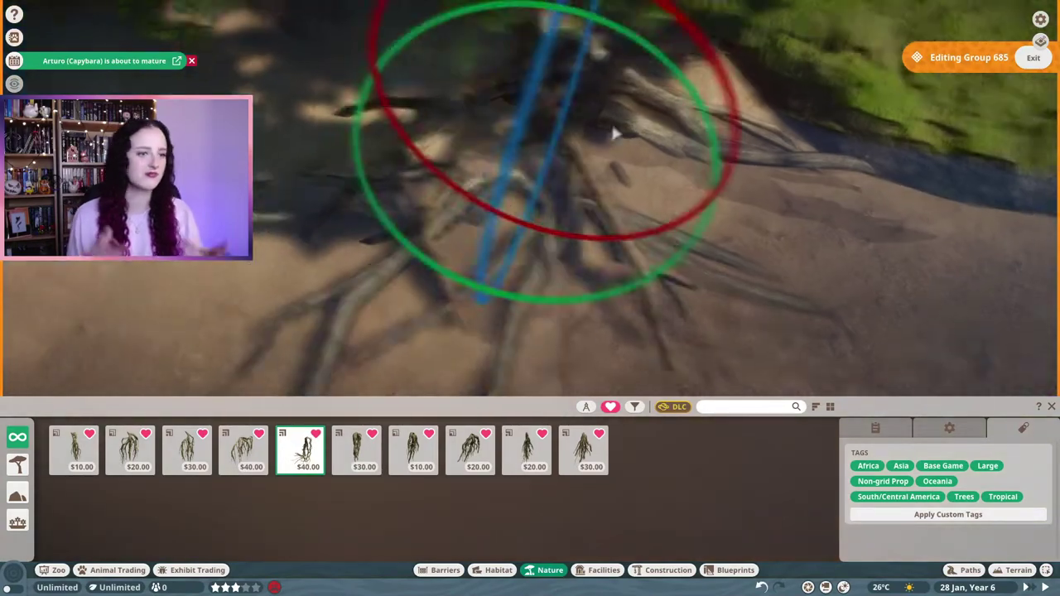
key(Tab)
scroll(614, 132, down, 5)
scroll(436, 248, up, 5)
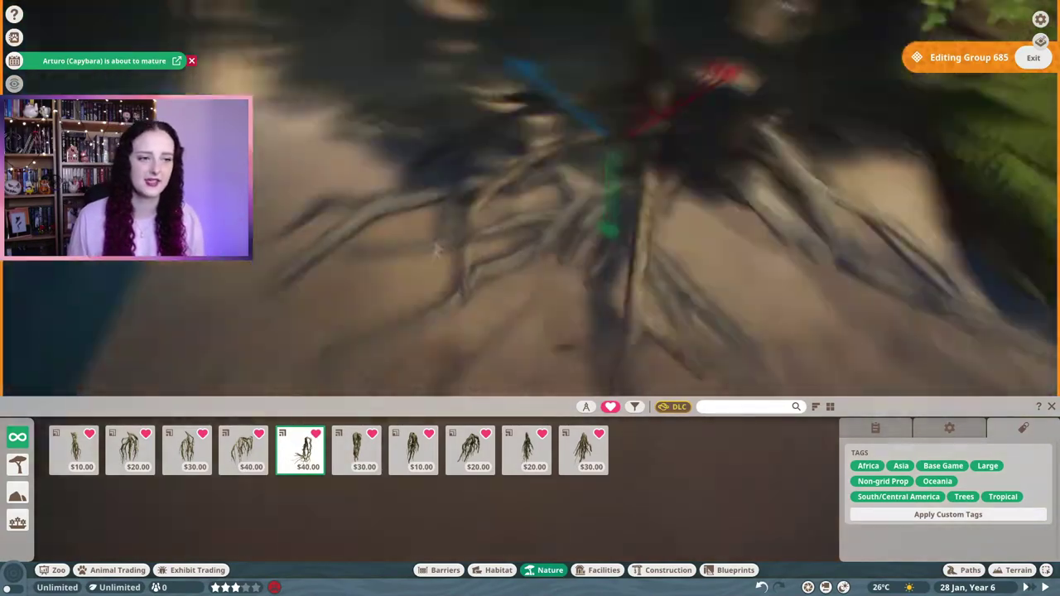
key(Tab)
scroll(684, 141, down, 2)
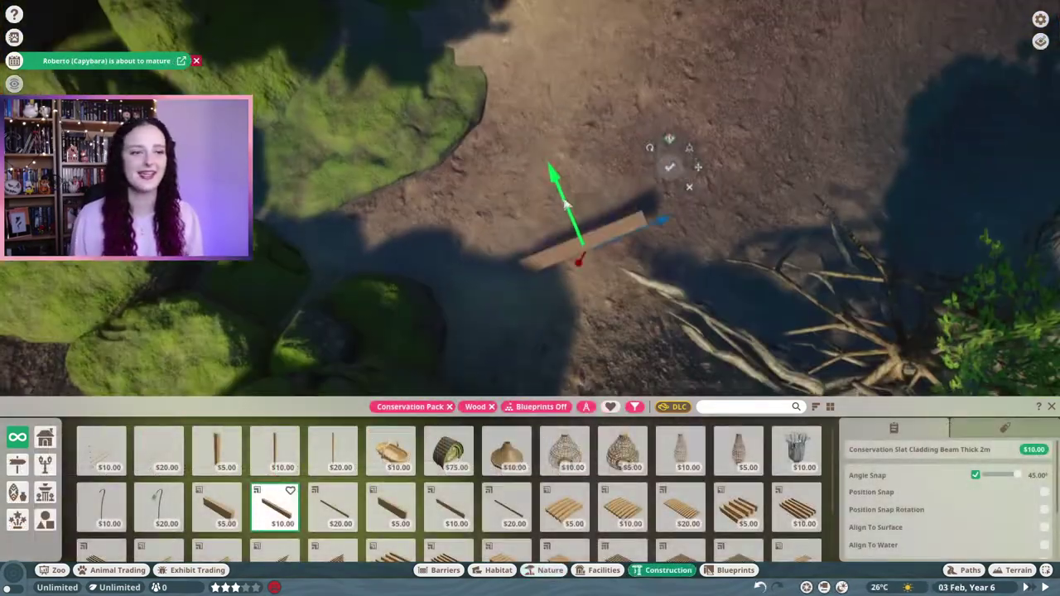
Raise the Conservation Slat Cladding Beam Thick 2m, select all four slats, and open Slat Colour.
drag(565, 205, 555, 189)
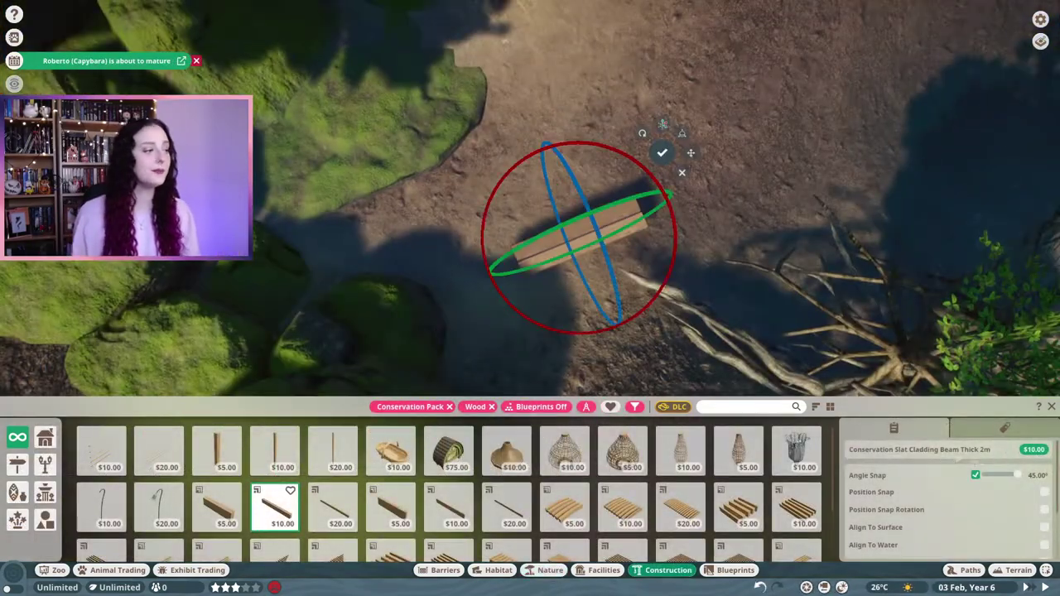
scroll(823, 358, up, 2)
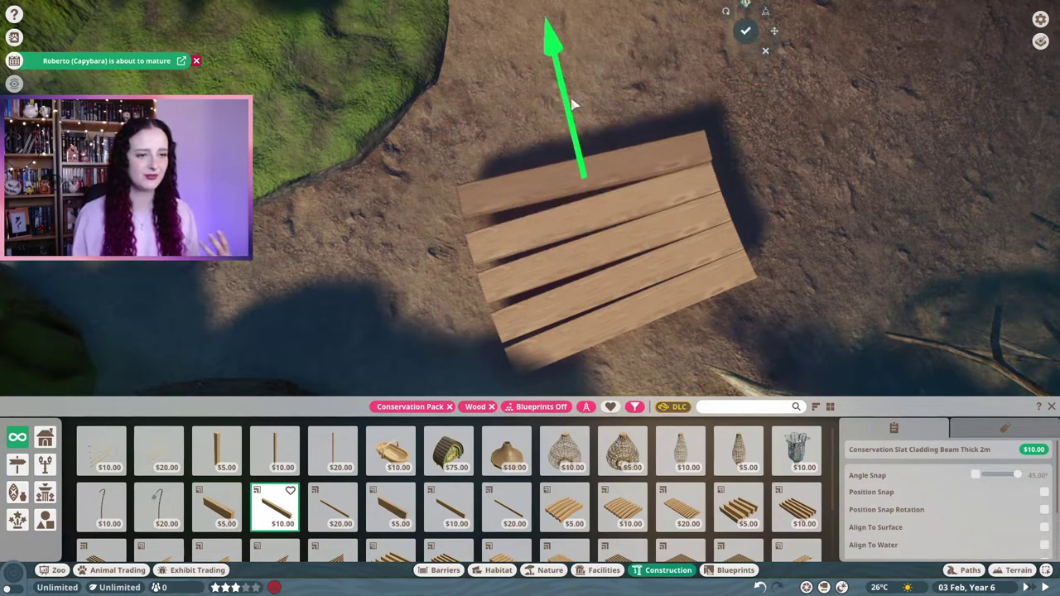
click(702, 242)
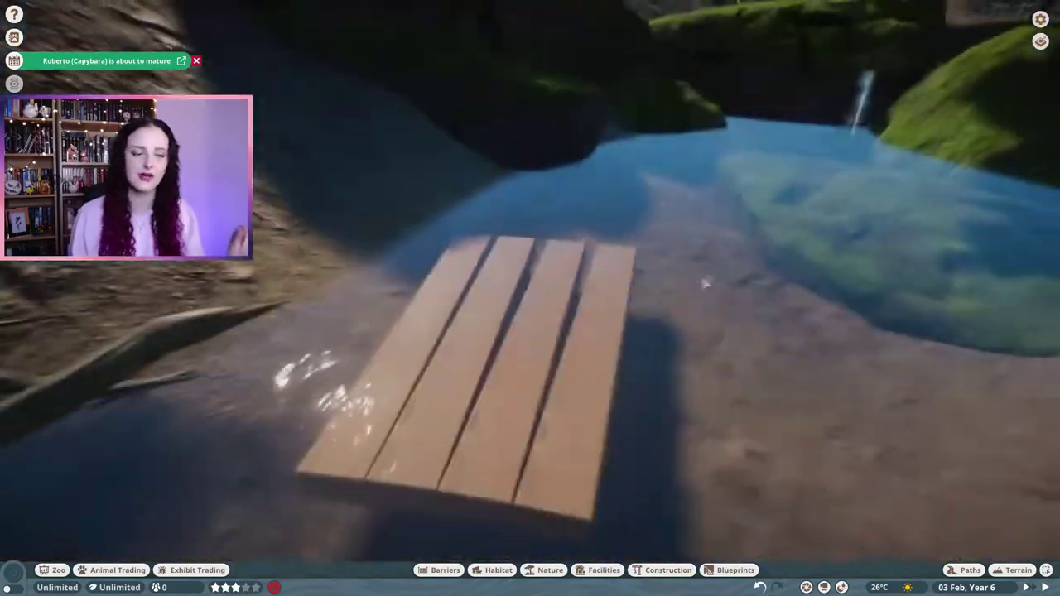
click(620, 348)
click(896, 83)
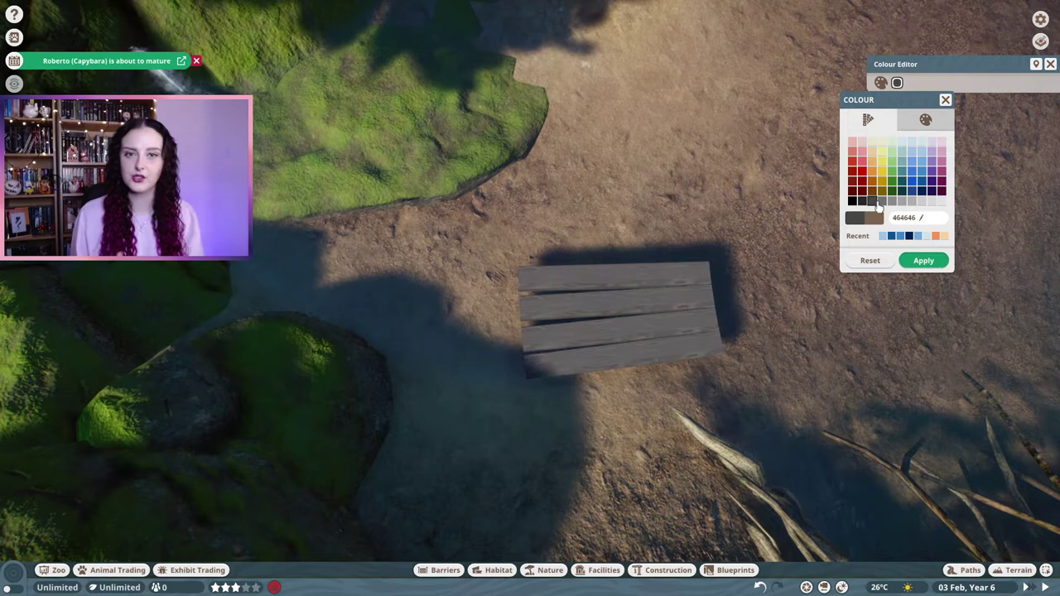
Set the slat colour to a dark grey-brown 433F3D and apply it.
drag(864, 191, 866, 191)
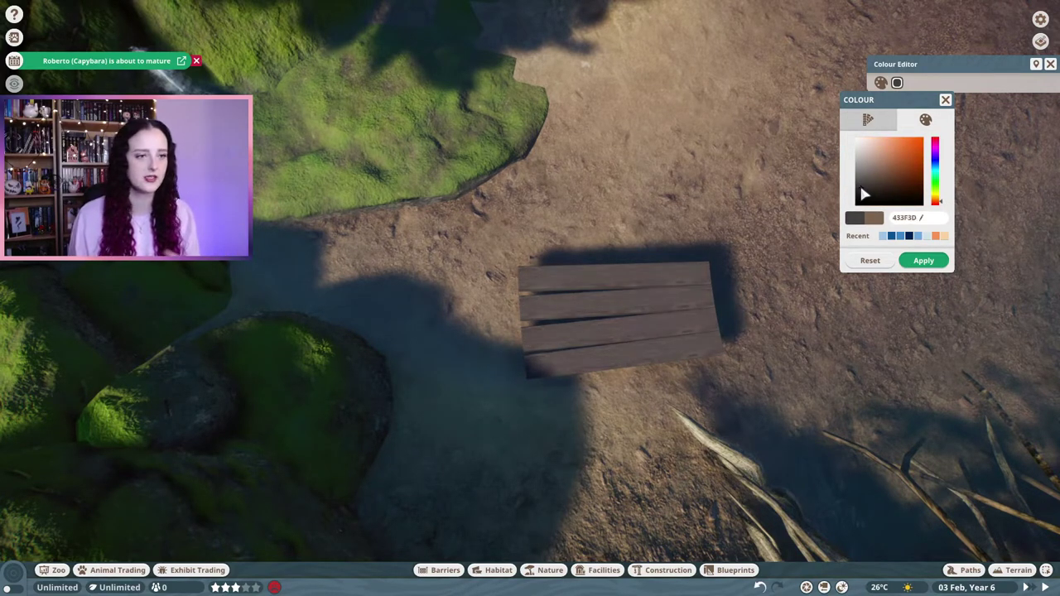
click(924, 261)
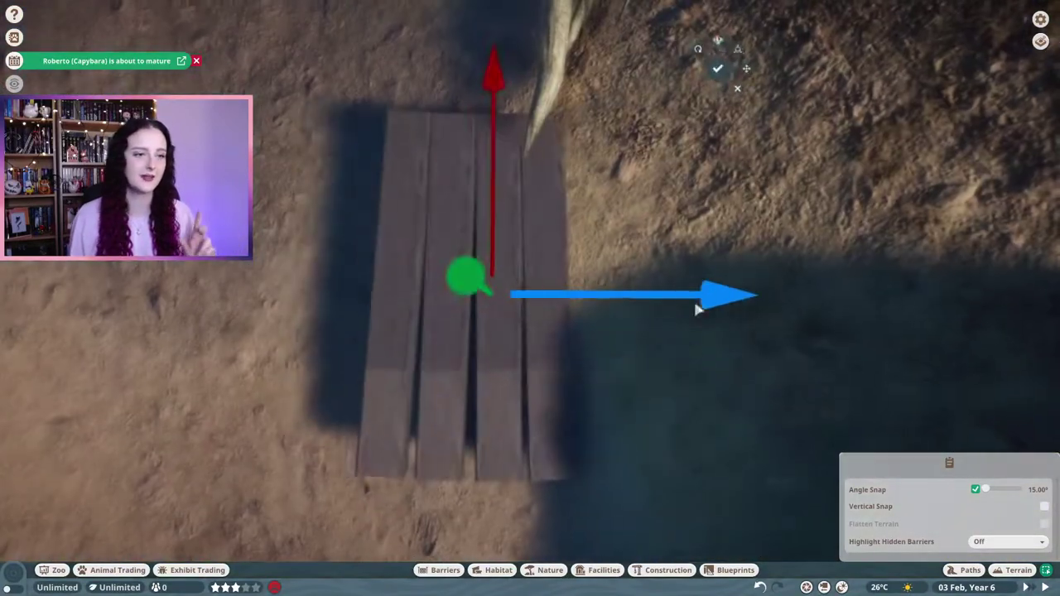
Open the plank group for editing with angle snapping turned off.
click(733, 339)
click(960, 137)
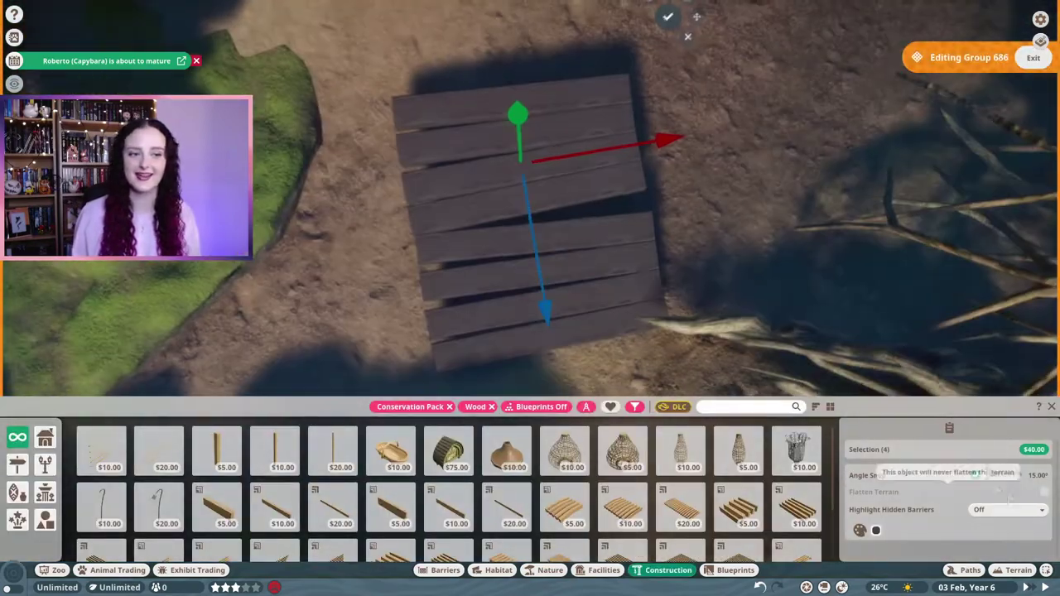
click(976, 474)
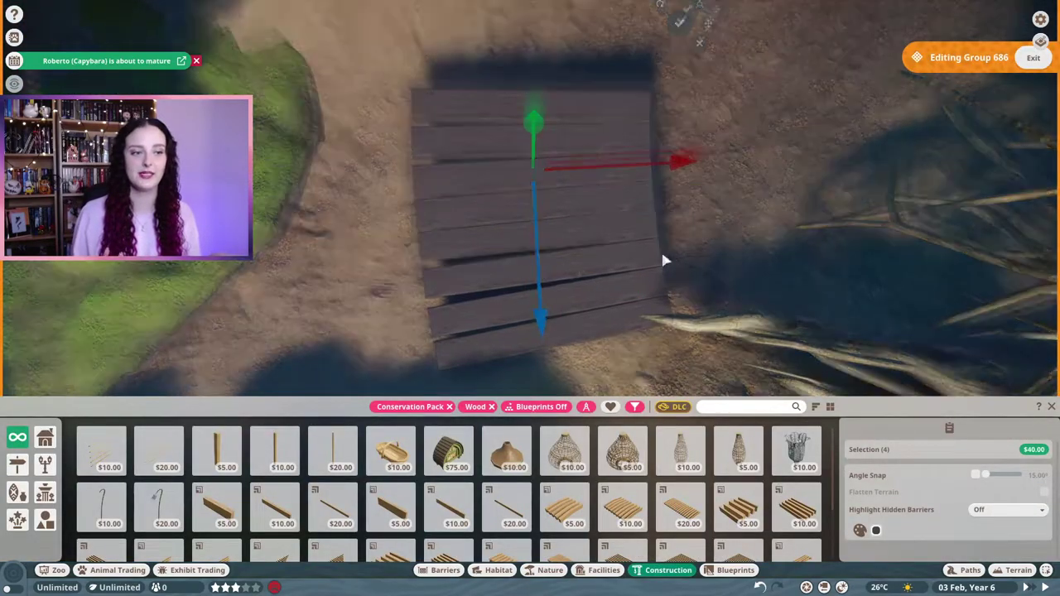
Orbit around the curved walkway and enter editing of its individual planks.
scroll(665, 260, up, 5)
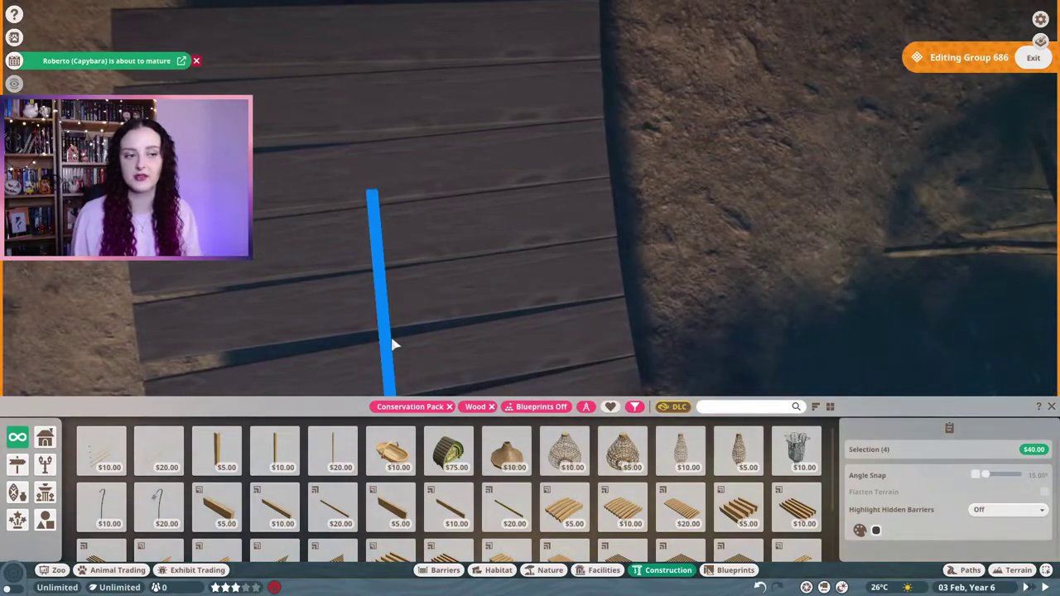
scroll(393, 344, down, 5)
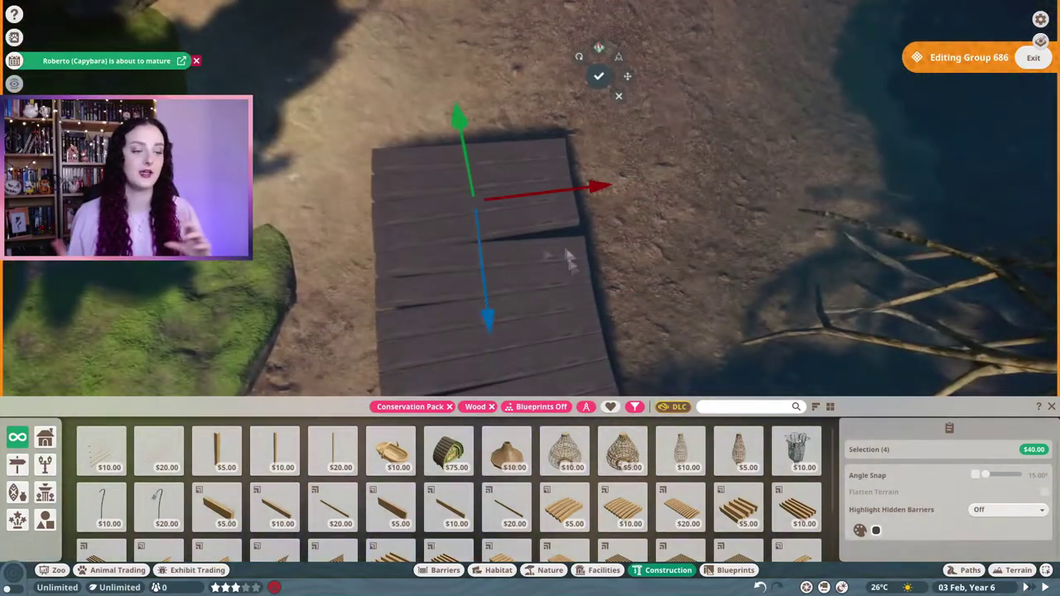
scroll(645, 298, up, 3)
scroll(477, 303, up, 2)
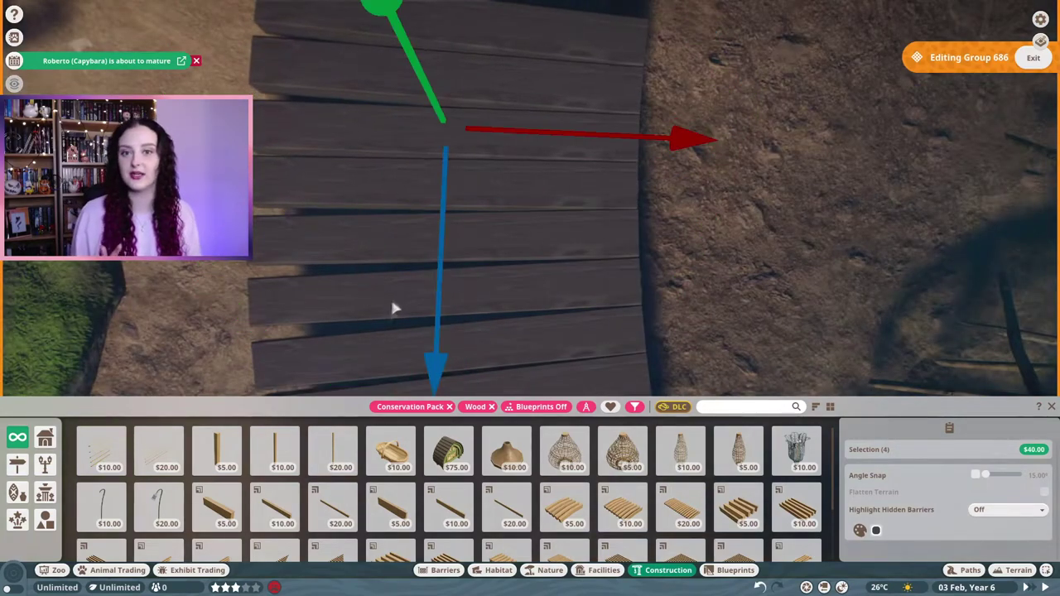
scroll(393, 308, down, 1)
scroll(440, 333, up, 3)
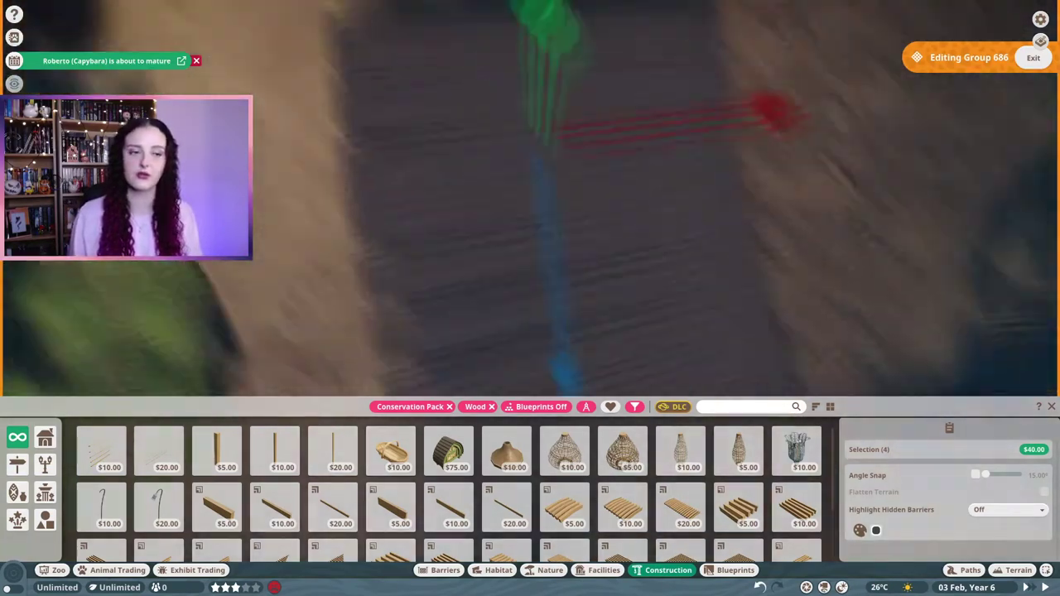
scroll(626, 361, down, 5)
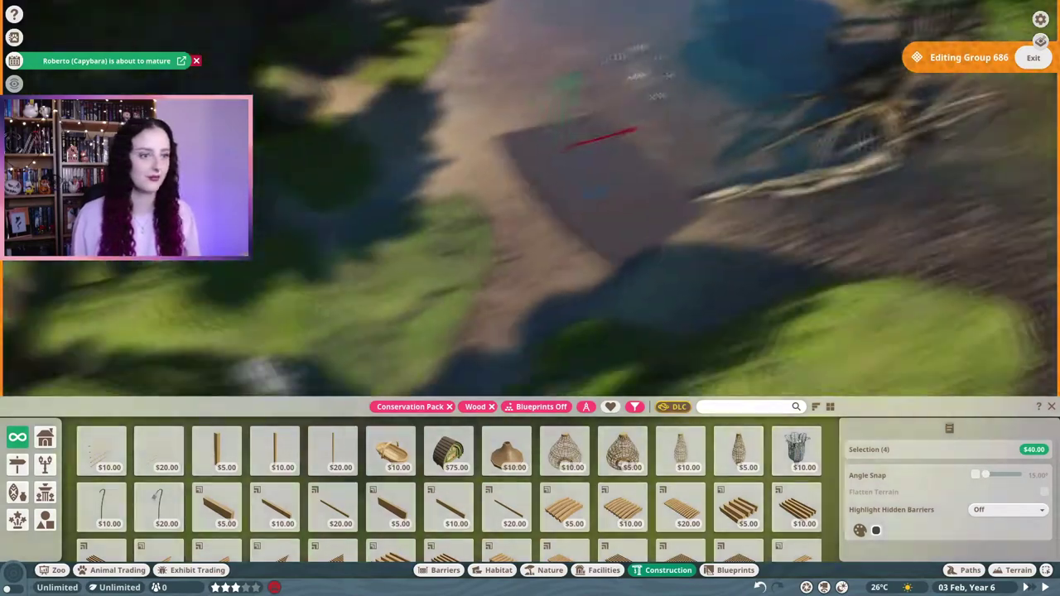
scroll(703, 362, up, 4)
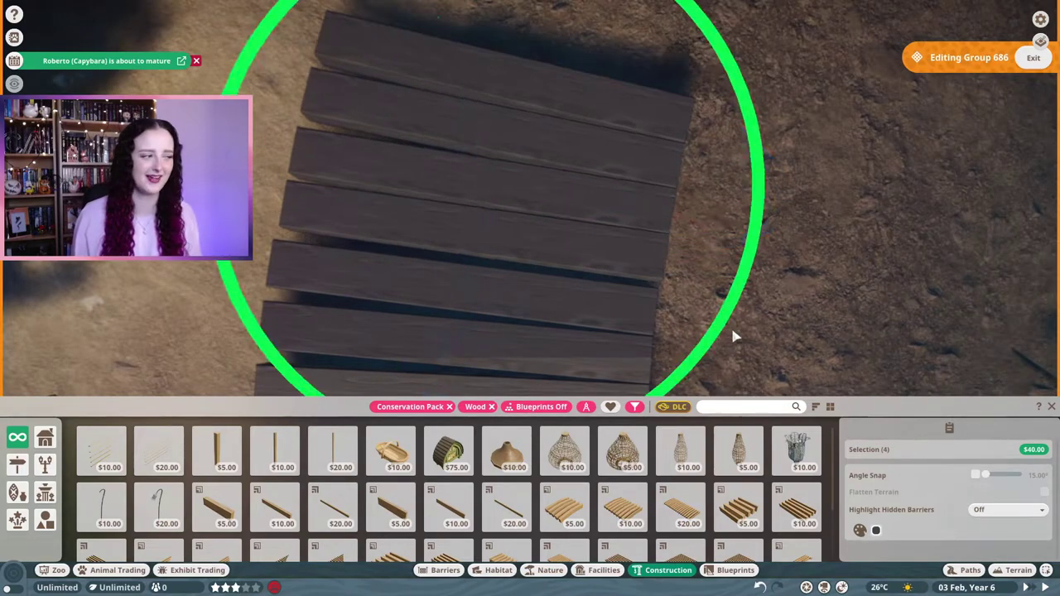
scroll(717, 236, down, 5)
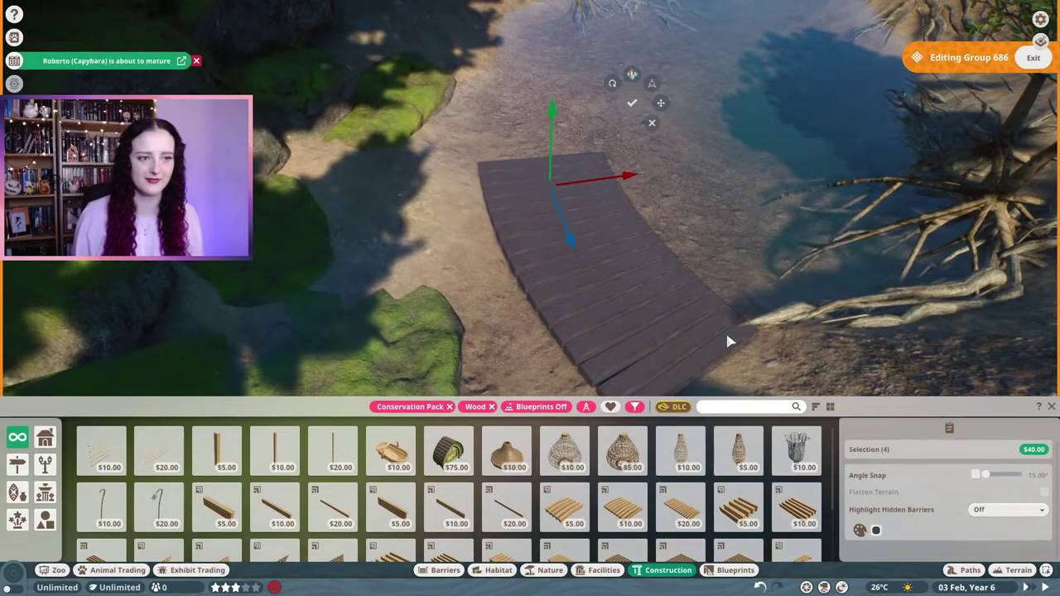
mouse_move(727, 340)
mouse_down()
mouse_move(593, 311)
mouse_move(706, 399)
mouse_up()
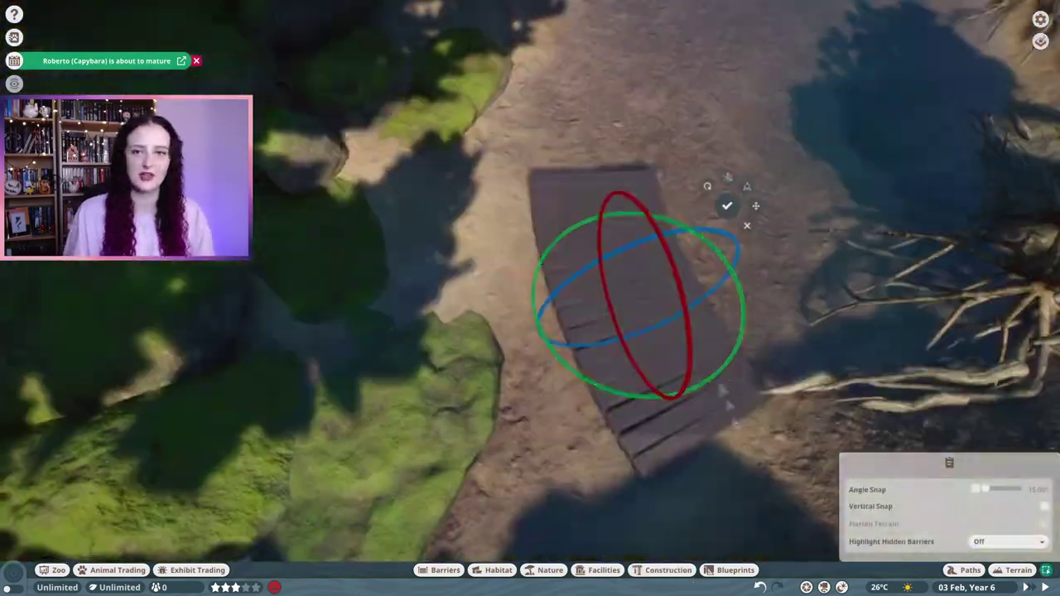
double_click(706, 399)
Slide the top walkway plank outward with the move arrow so it sits apart from the others.
click(544, 276)
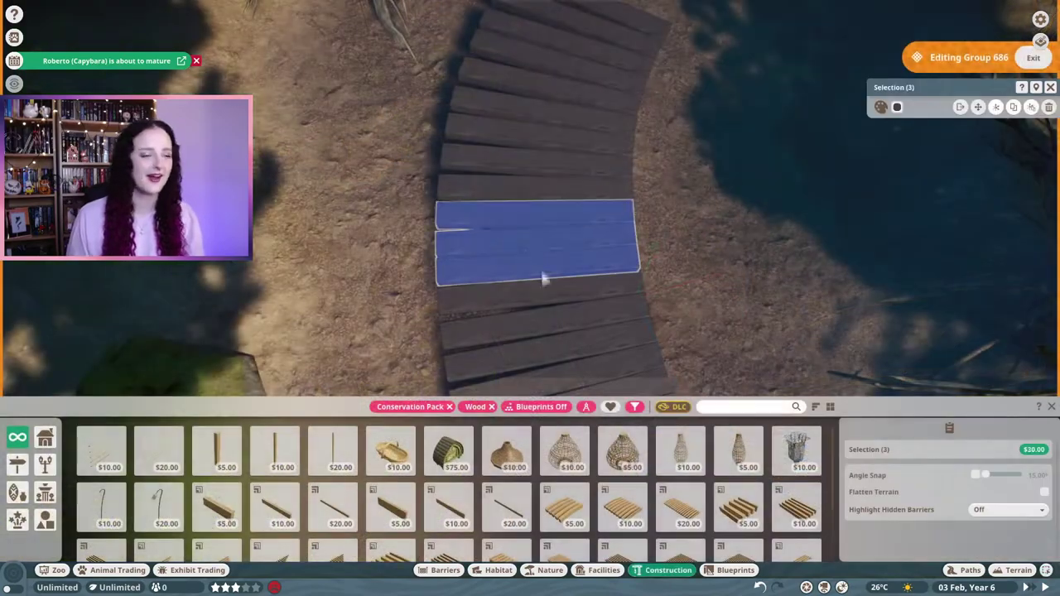
scroll(535, 299, up, 5)
click(638, 234)
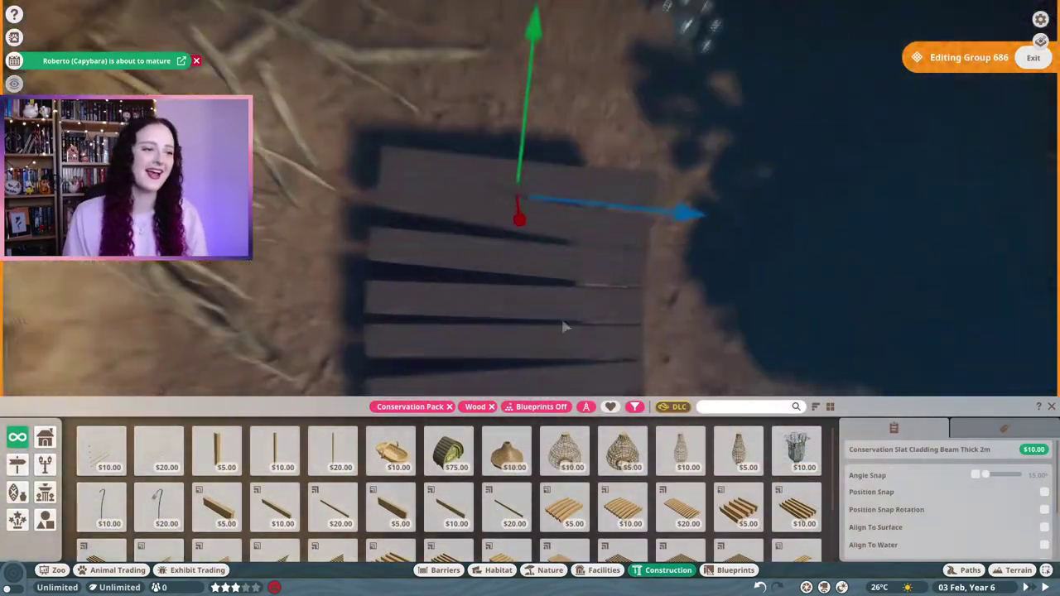
mouse_move(563, 324)
mouse_down()
mouse_move(575, 218)
mouse_move(558, 165)
mouse_up()
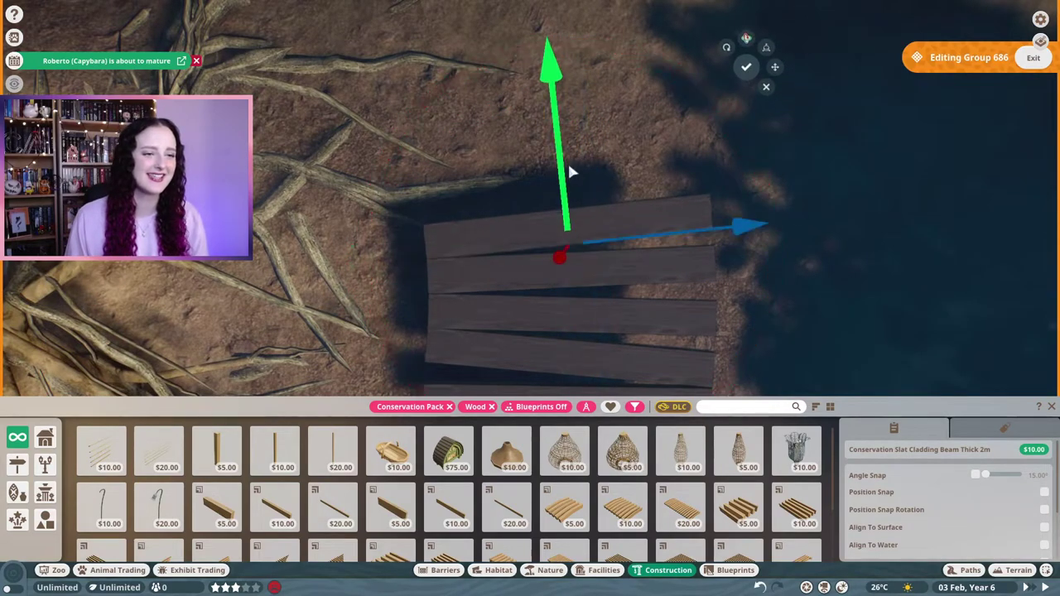
scroll(659, 267, down, 3)
scroll(710, 299, up, 3)
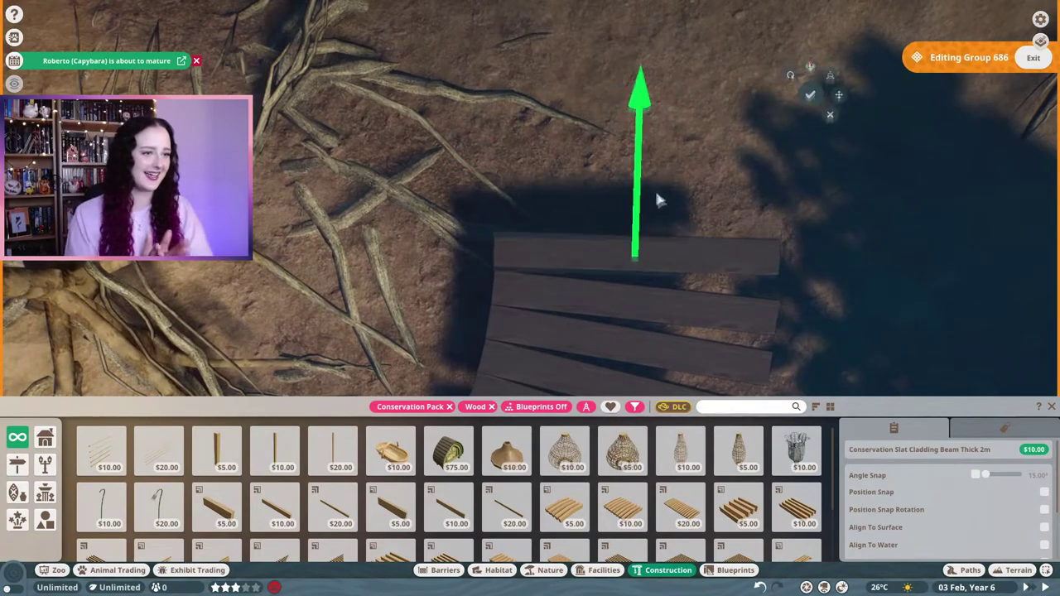
drag(609, 193, 609, 156)
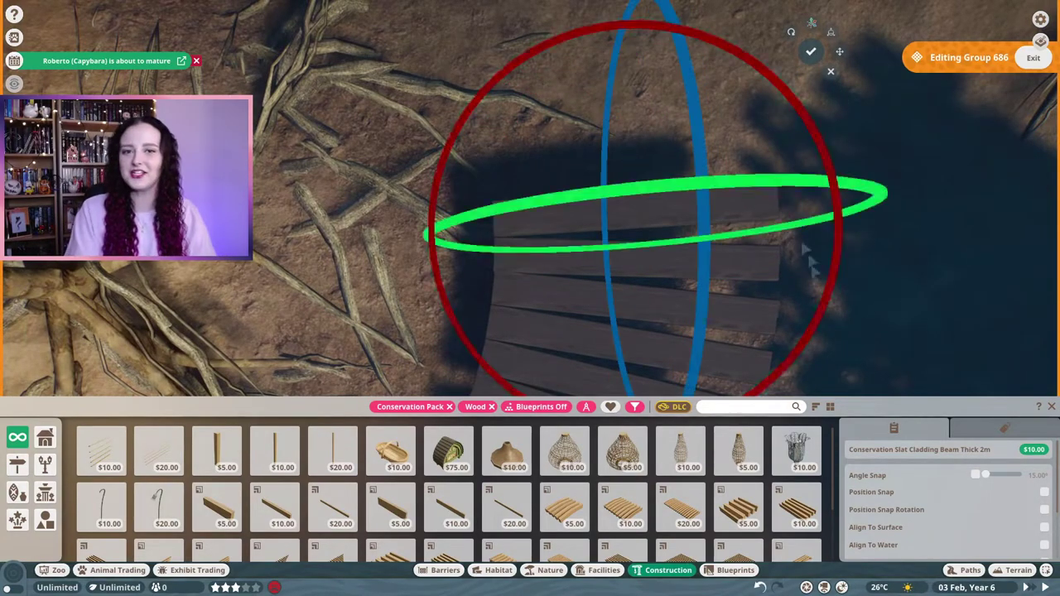
scroll(756, 293, down, 5)
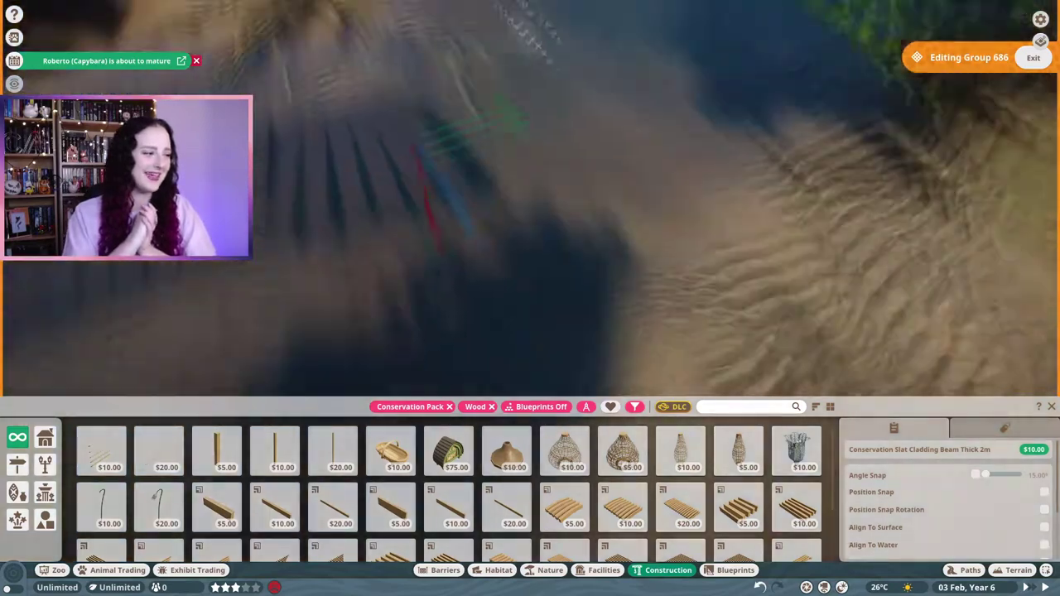
scroll(514, 257, up, 5)
click(714, 131)
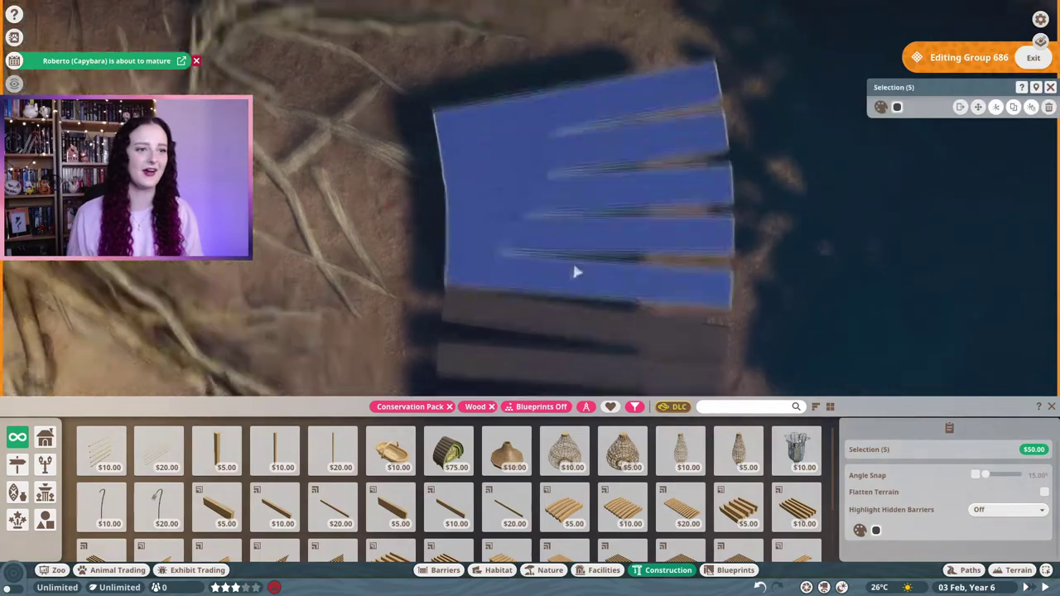
Narrow the plank selection to the top three, then two planks, and clear it.
ctrl+click(580, 187)
ctrl+click(559, 279)
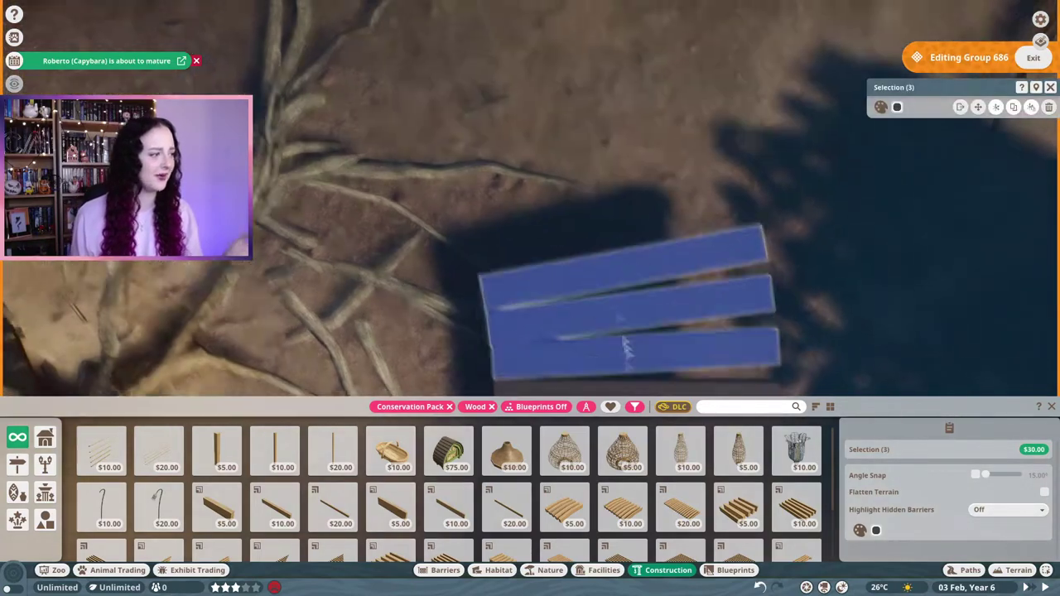
ctrl+click(613, 211)
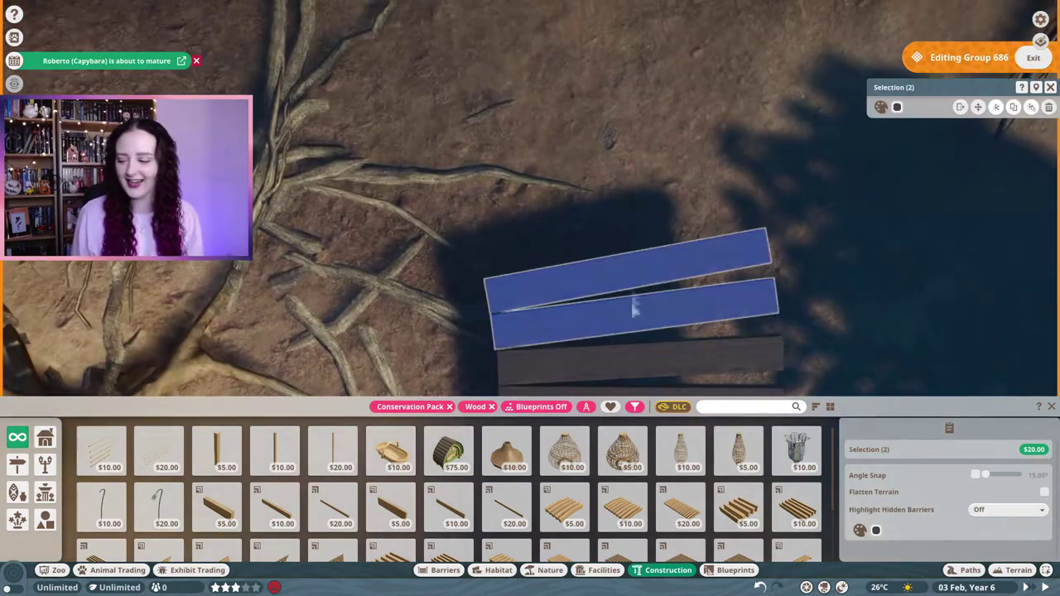
click(820, 317)
key(w)
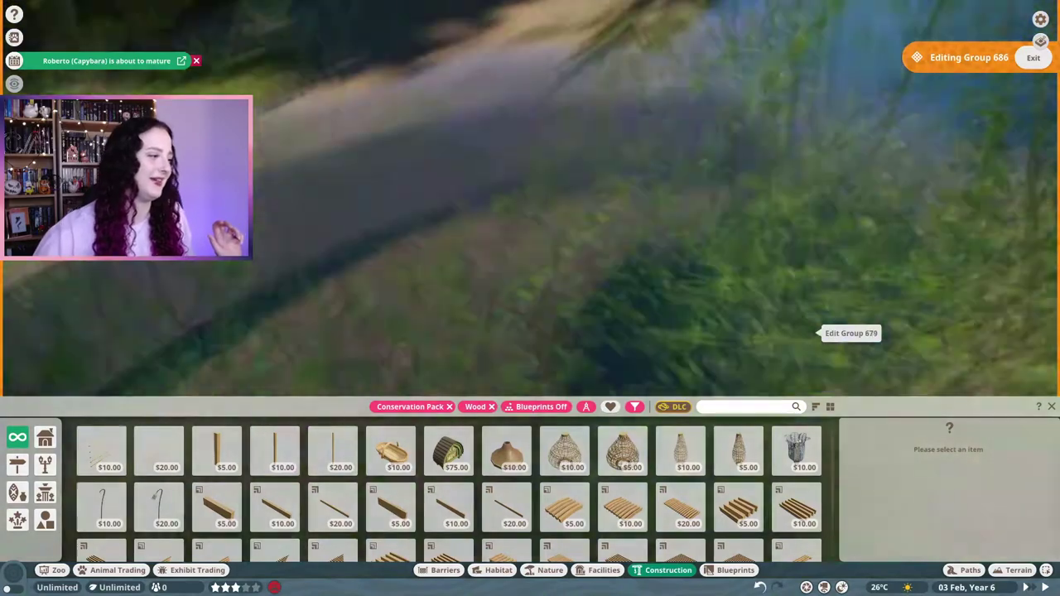
Inspect the loose Conservation Slat Cladding Beam from above and around, then deselect it.
click(795, 348)
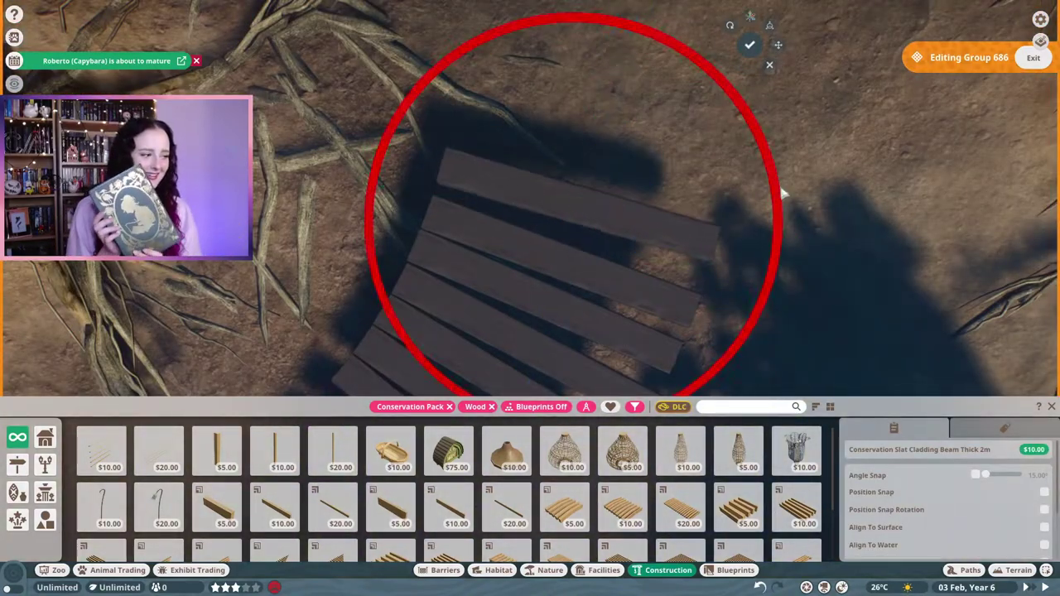
key(z)
key(z)
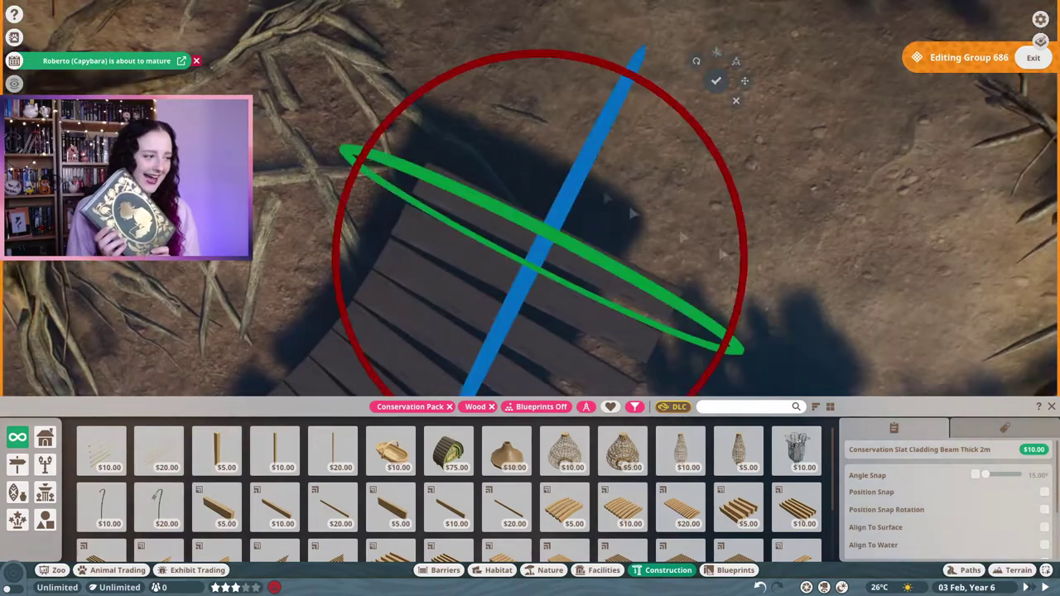
key(q)
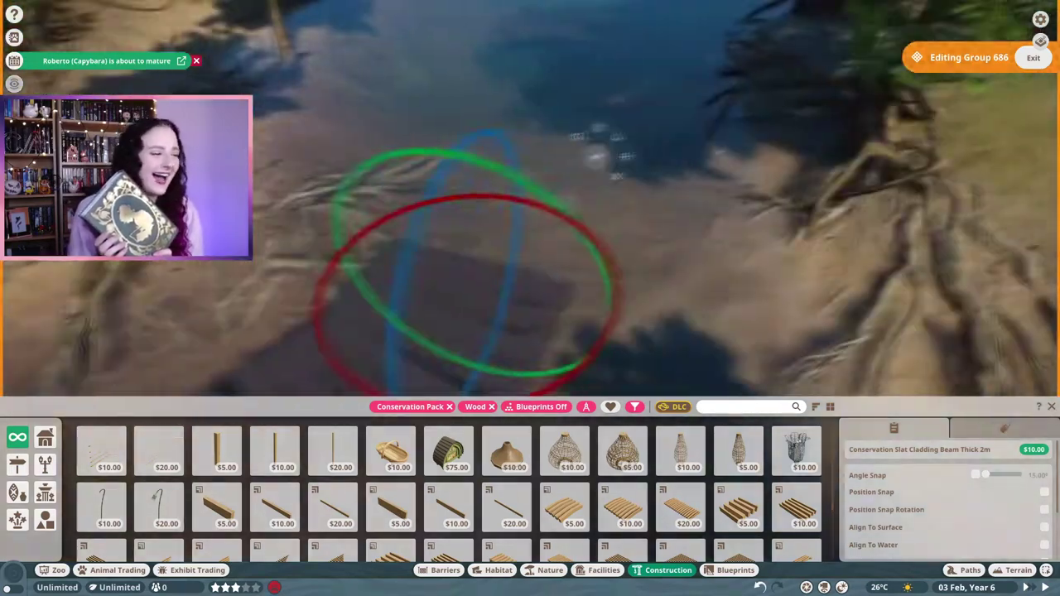
key(Escape)
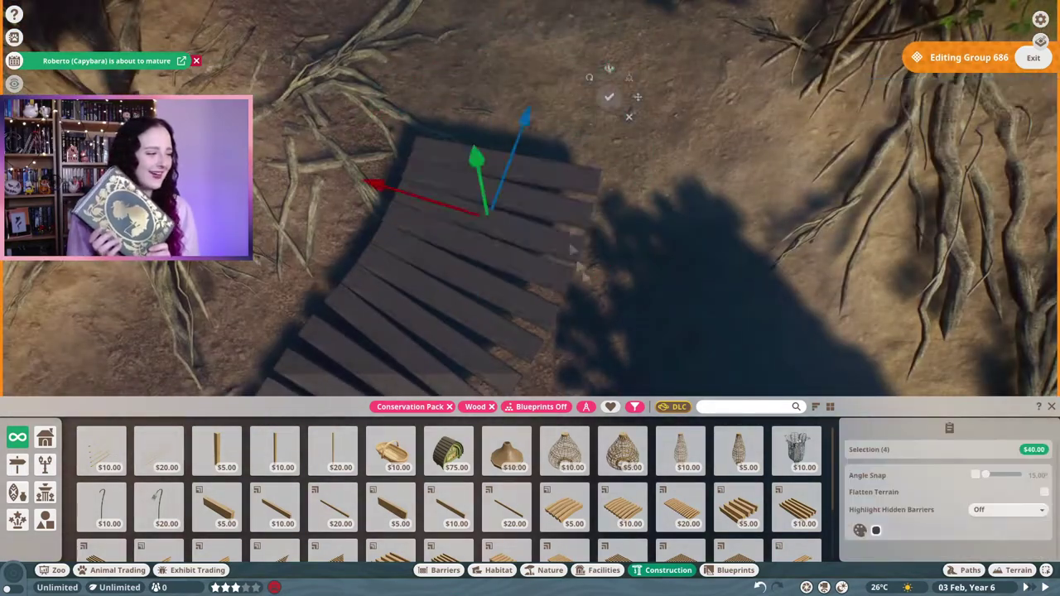
key(z)
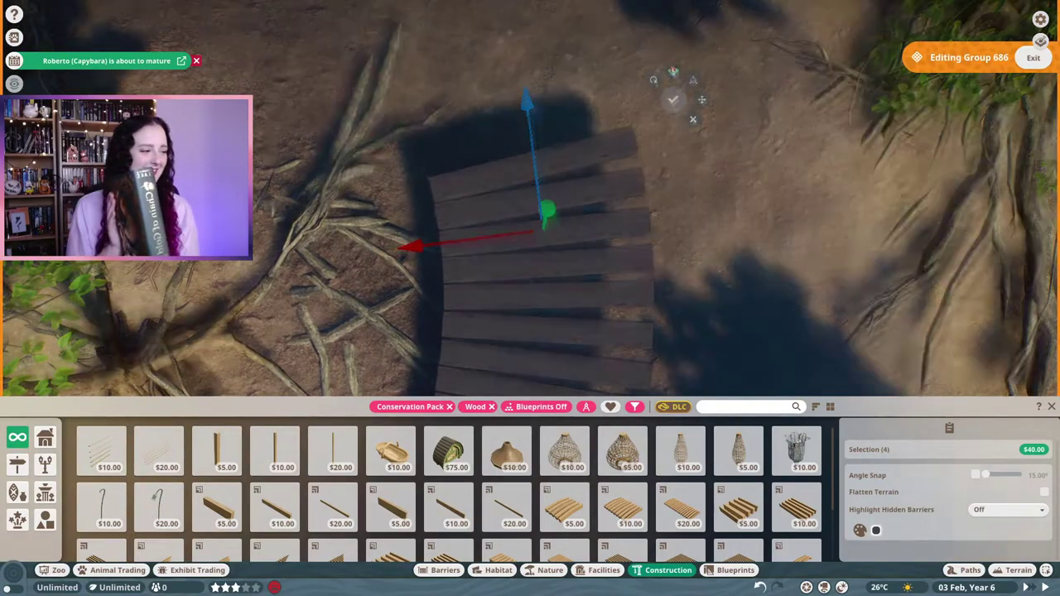
scroll(713, 343, down, 5)
scroll(601, 287, up, 10)
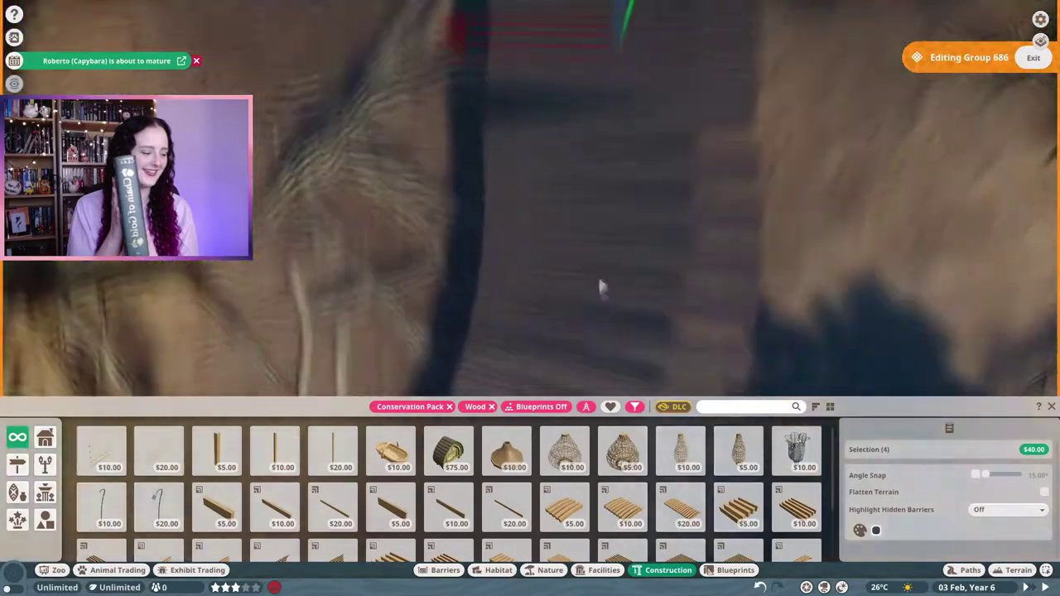
key(e)
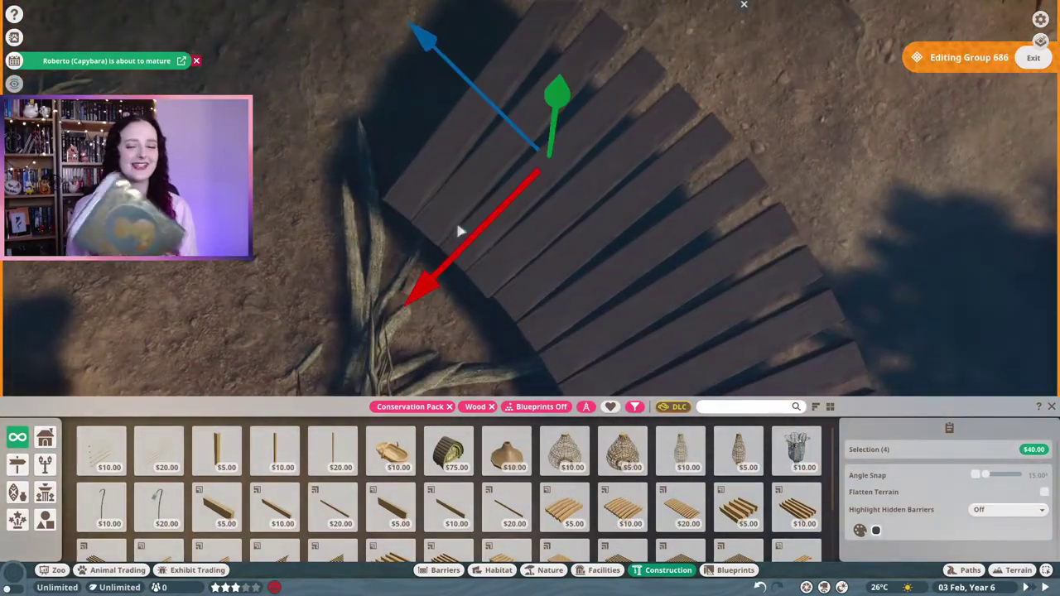
scroll(466, 262, down, 5)
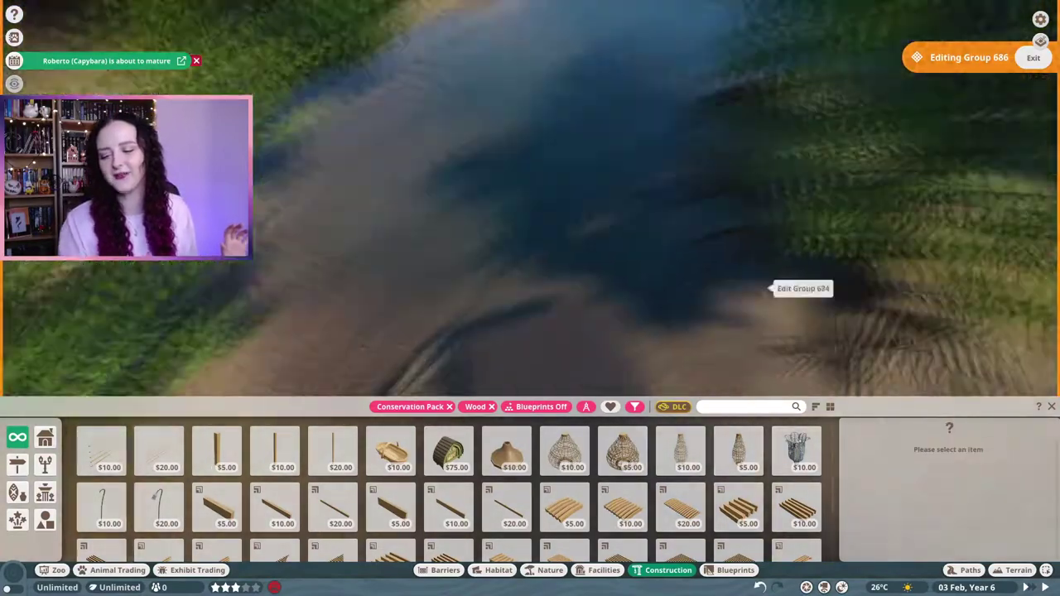
click(785, 308)
scroll(786, 308, down, 5)
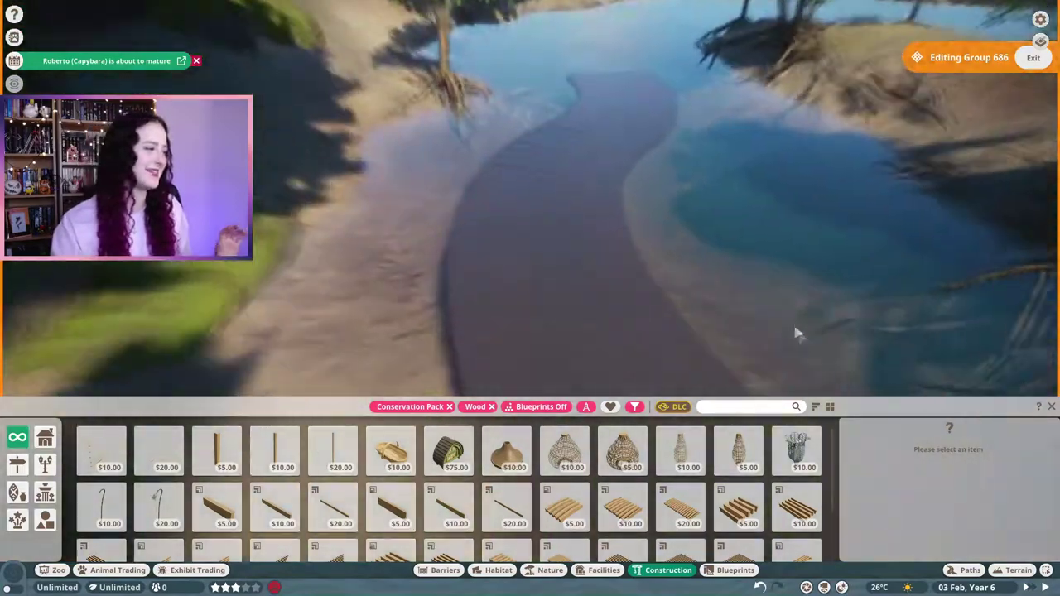
key(e)
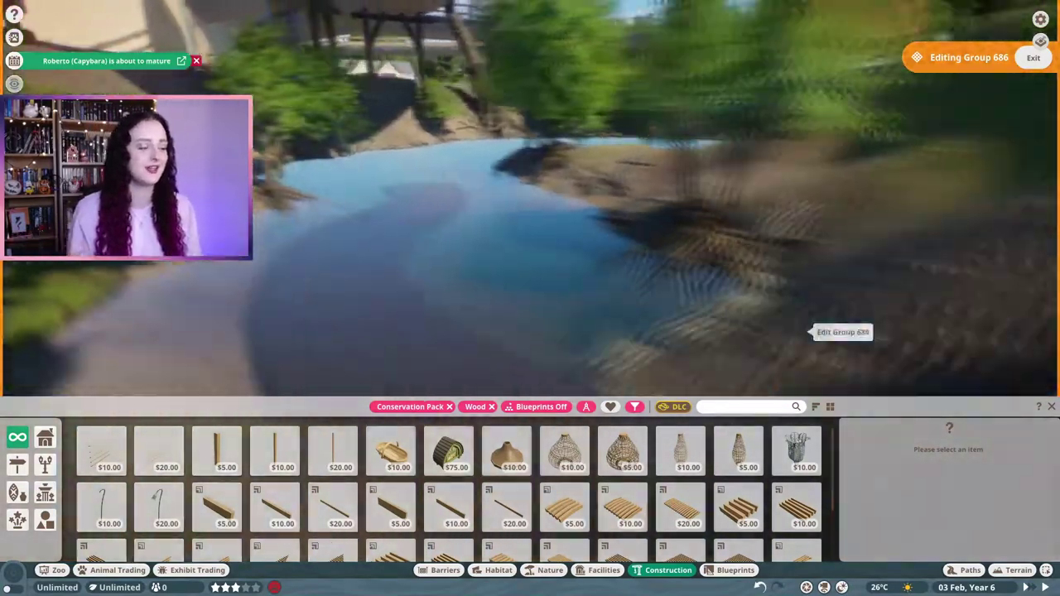
scroll(795, 355, up, 5)
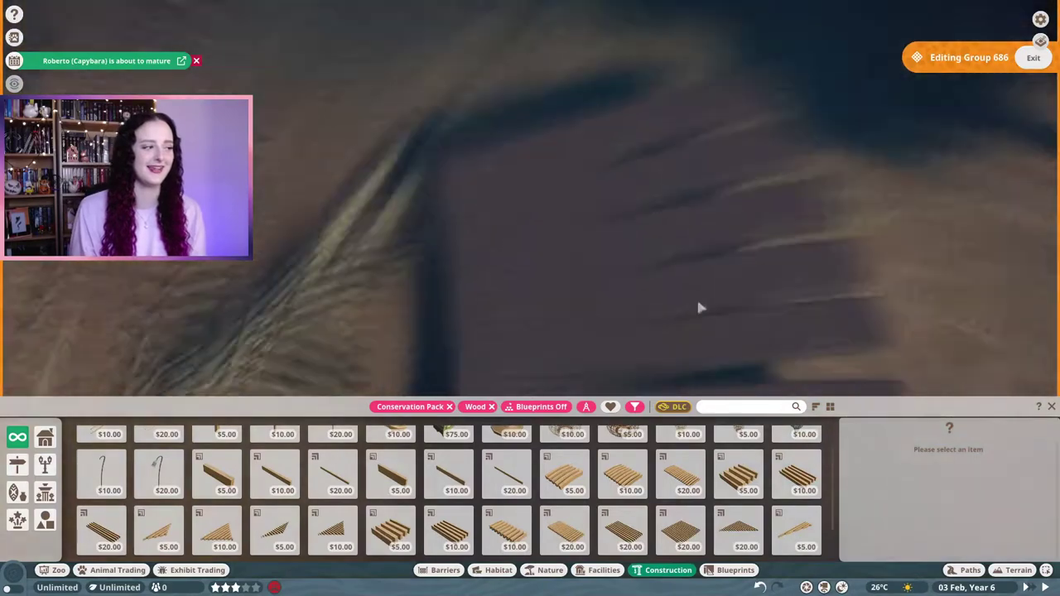
Slide the single boardwalk slat along its length, lift it slightly, and nudge it into line.
click(676, 244)
key(m)
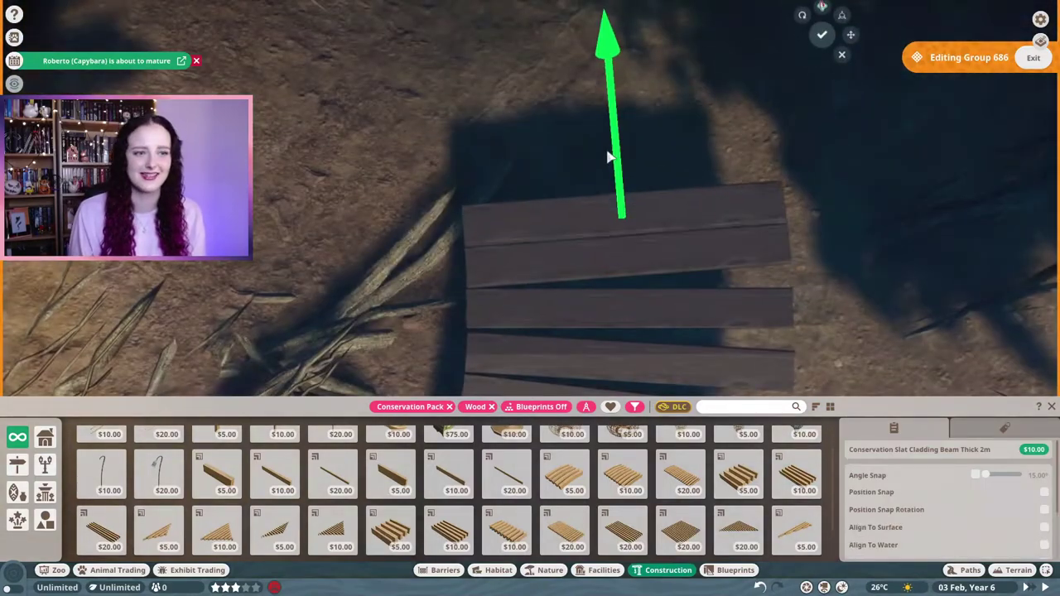
key(w)
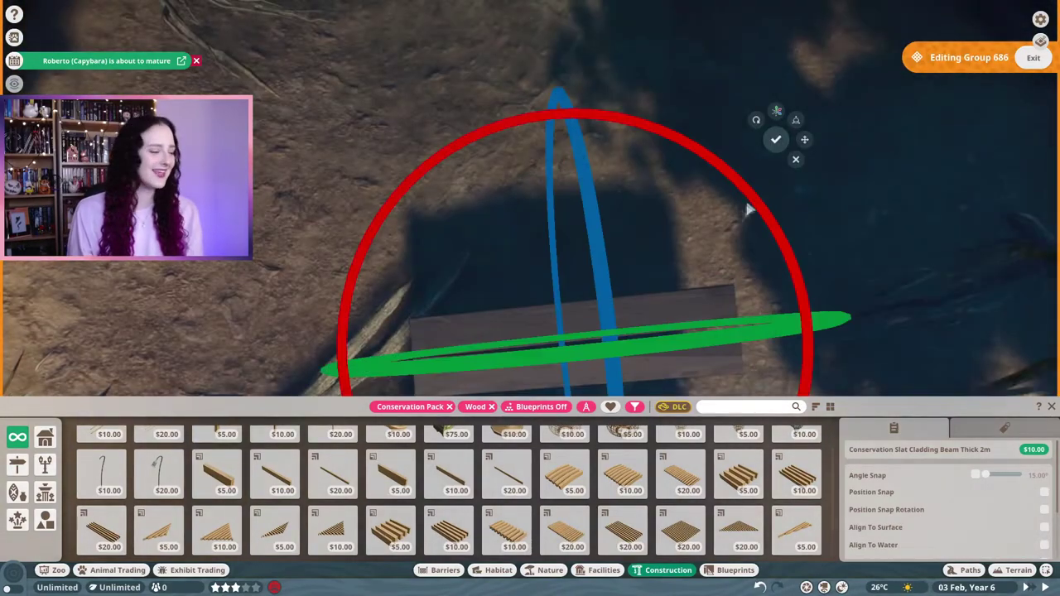
mouse_move(745, 201)
mouse_down()
mouse_move(555, 201)
mouse_move(548, 233)
mouse_up()
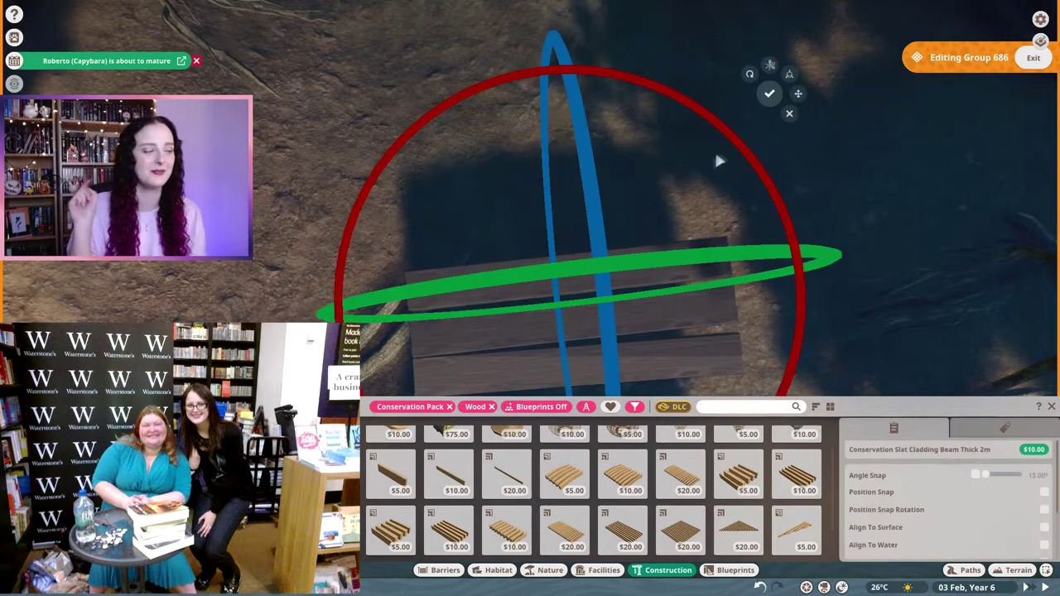
drag(540, 121, 542, 100)
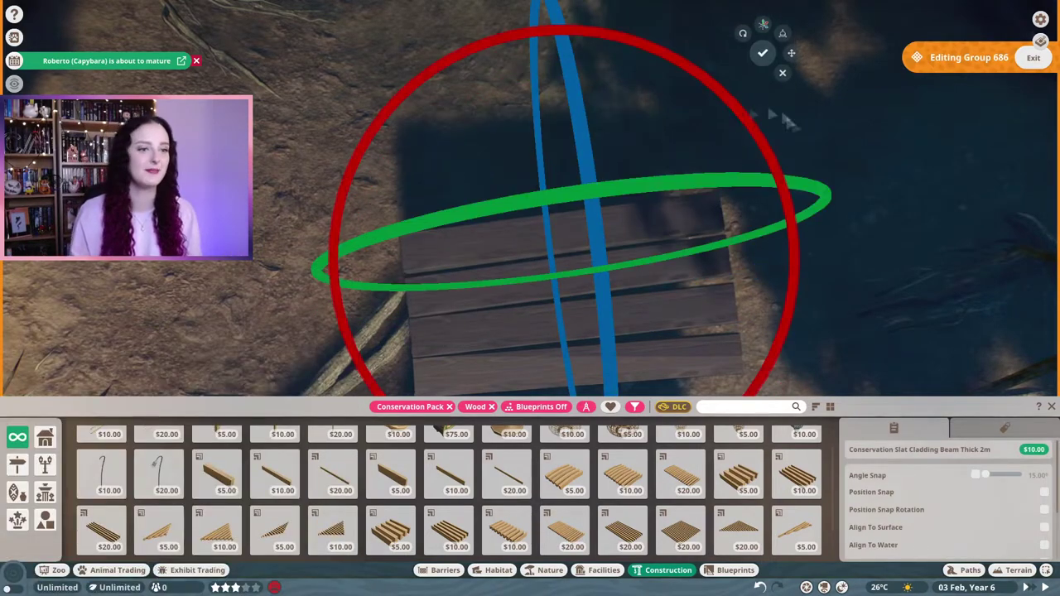
scroll(539, 149, down, 2)
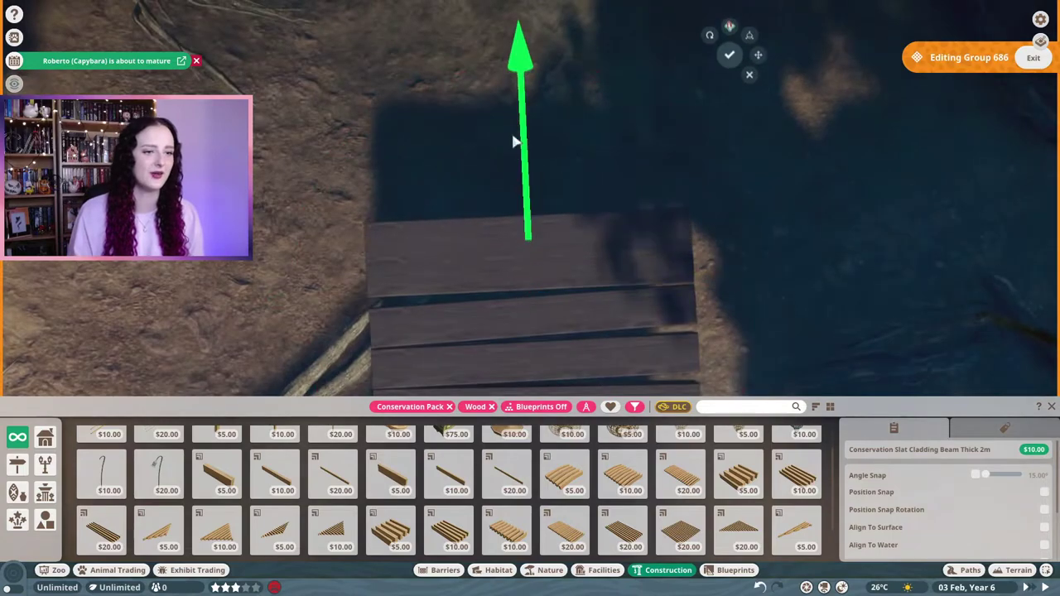
scroll(733, 129, up, 3)
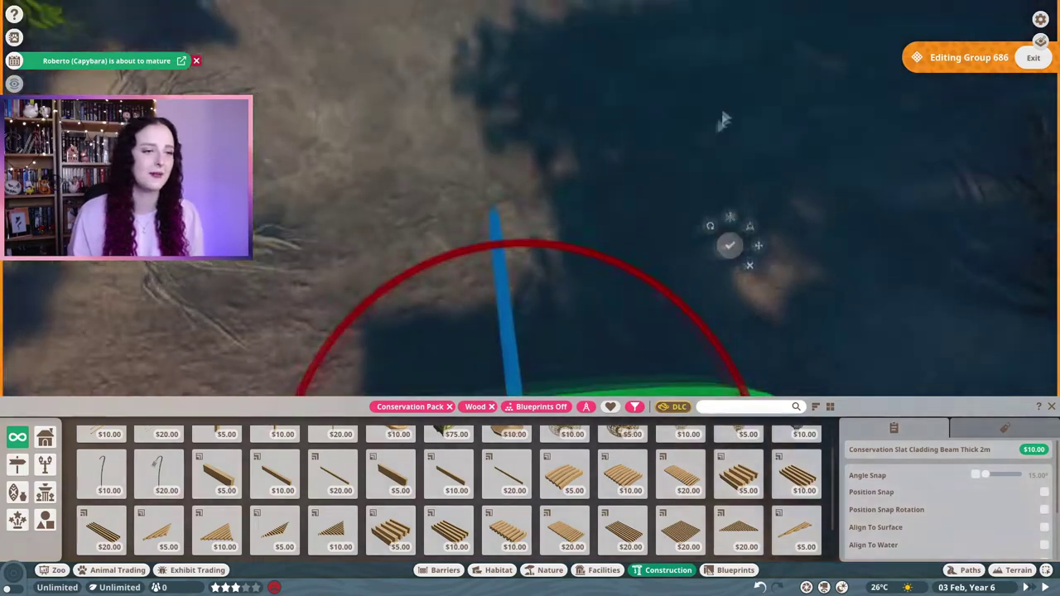
scroll(668, 130, down, 3)
scroll(568, 178, up, 2)
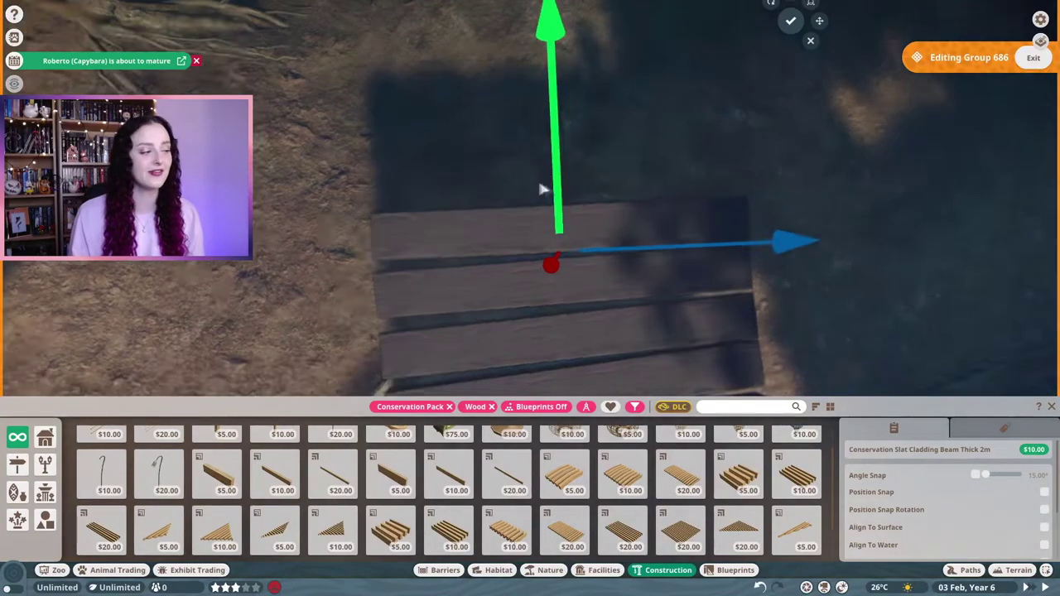
drag(545, 185, 502, 186)
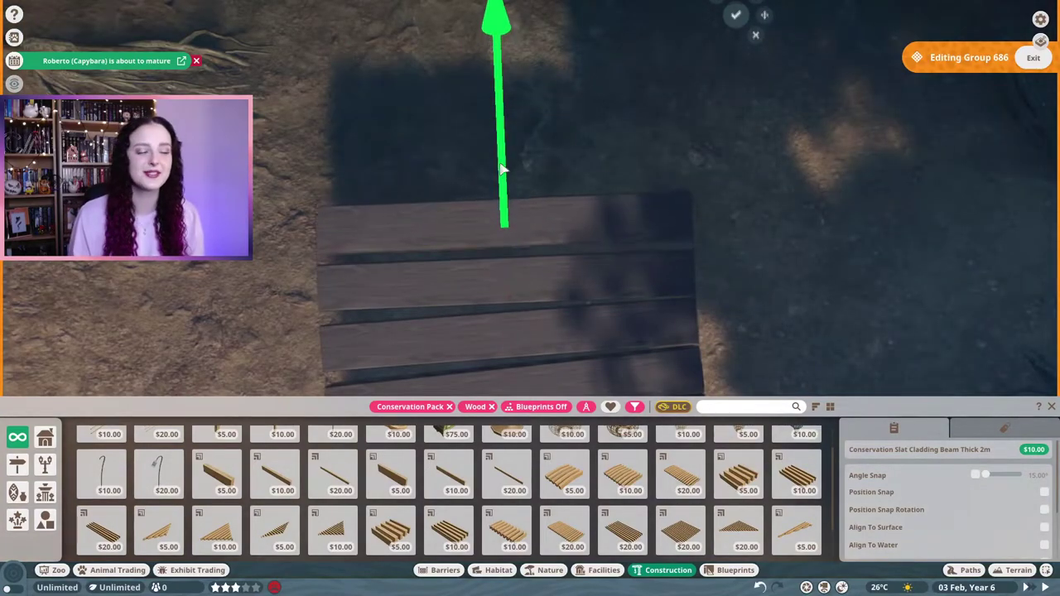
scroll(690, 329, up, 5)
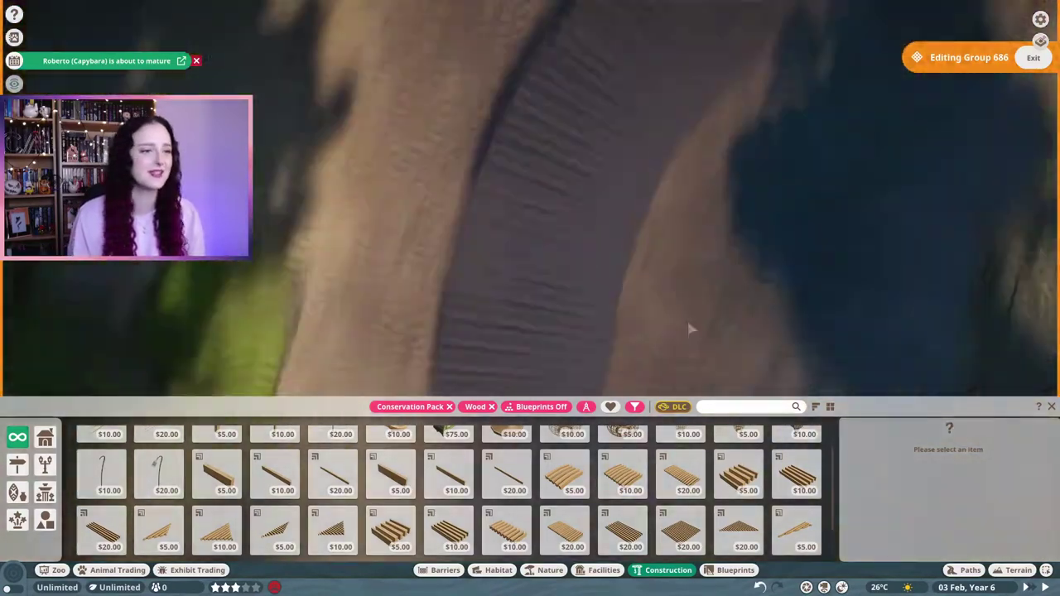
Box-select four walkway slats together and switch them to the rotate gizmo.
scroll(690, 328, down, 5)
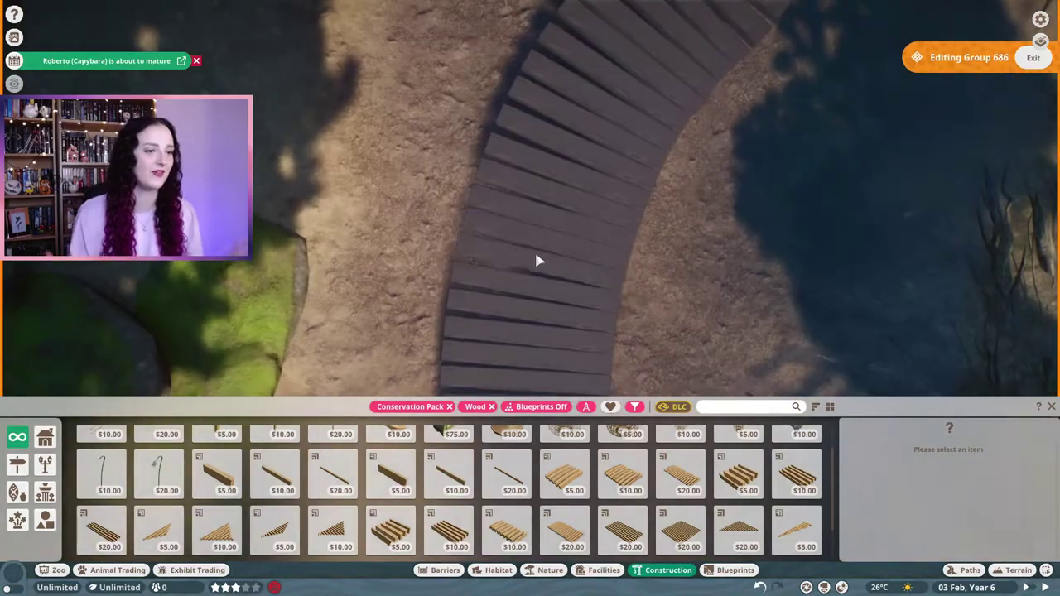
drag(468, 169, 620, 249)
scroll(621, 249, up, 5)
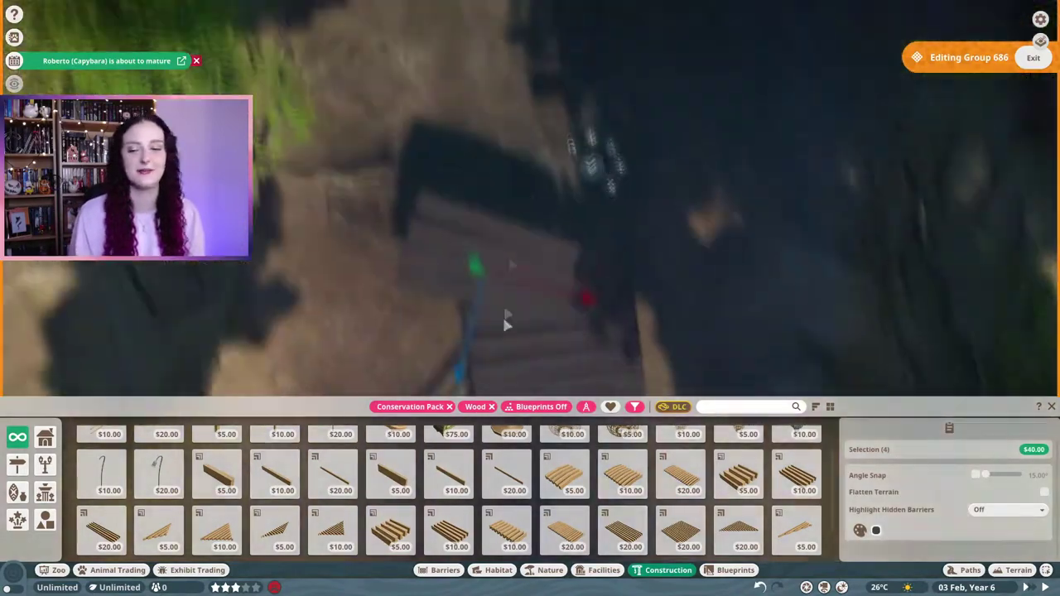
scroll(503, 315, up, 5)
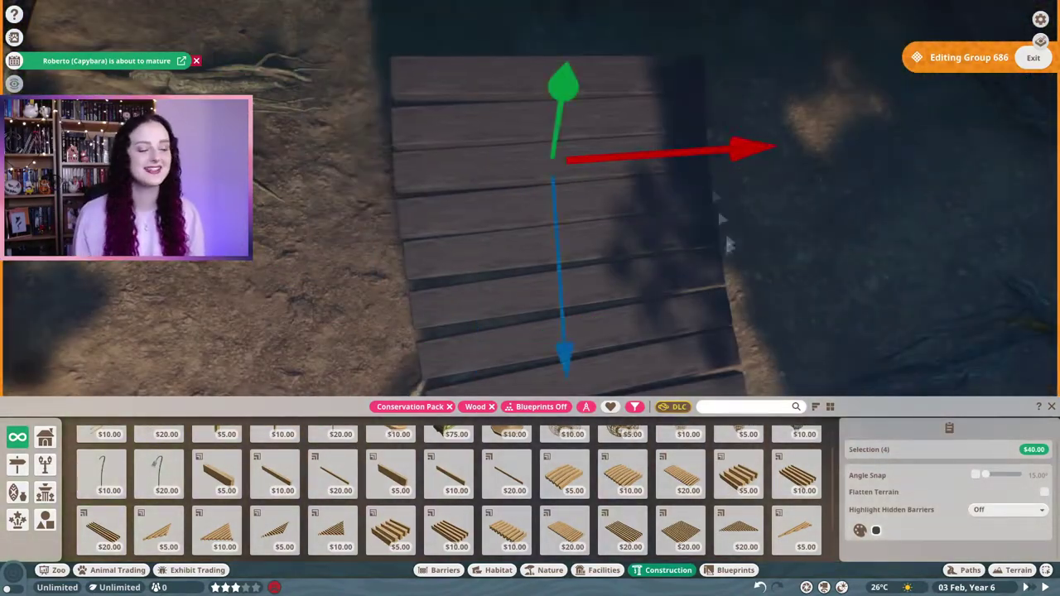
key(z)
scroll(630, 339, up, 5)
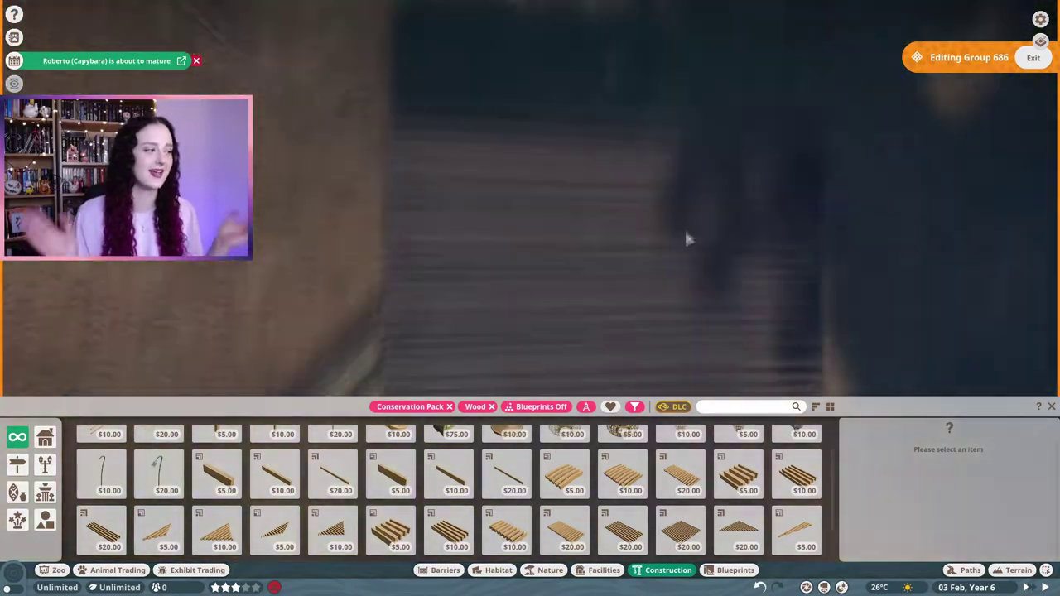
Align the single end slat, toggling between move and rotate gizmos to level it.
click(684, 228)
key(z)
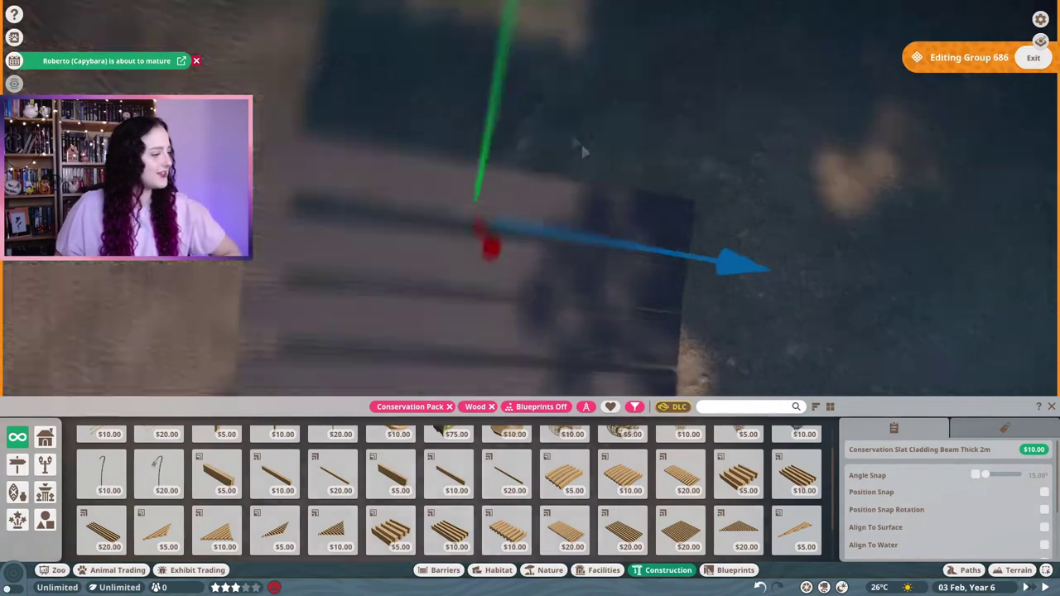
key(z)
key(z)
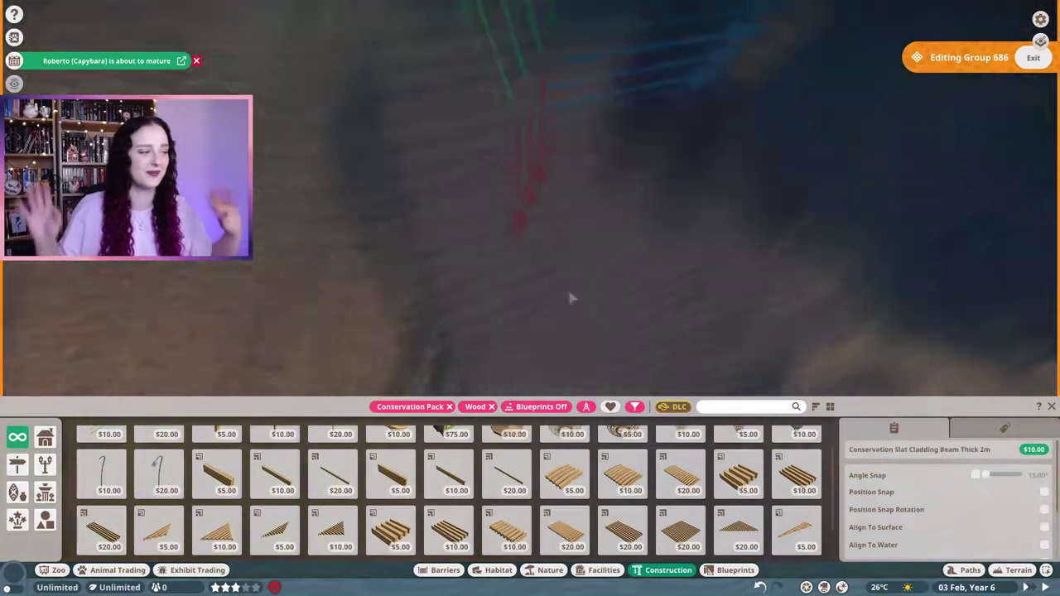
key(z)
key(z)
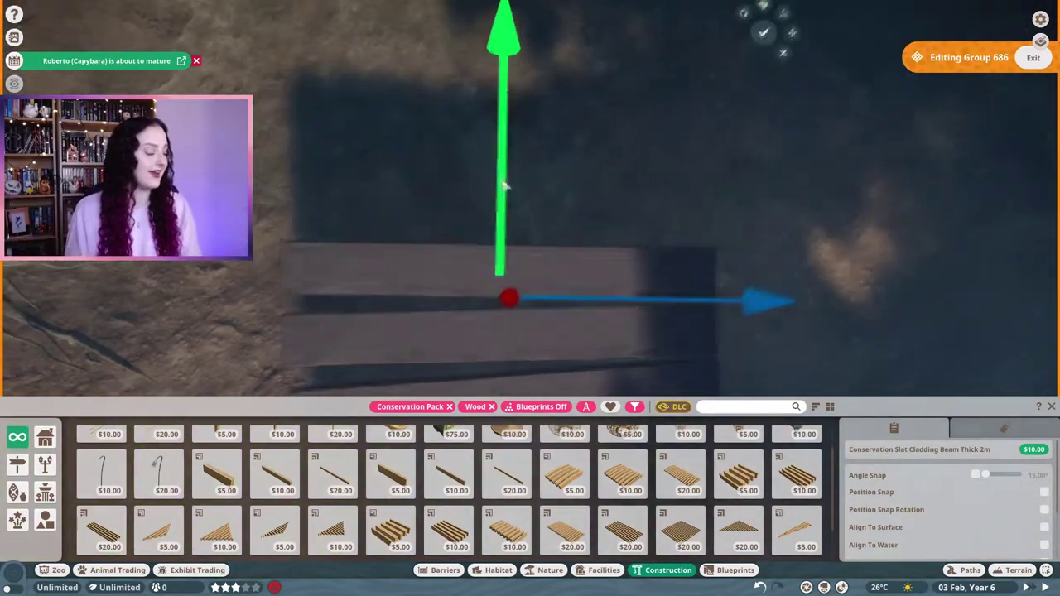
key(z)
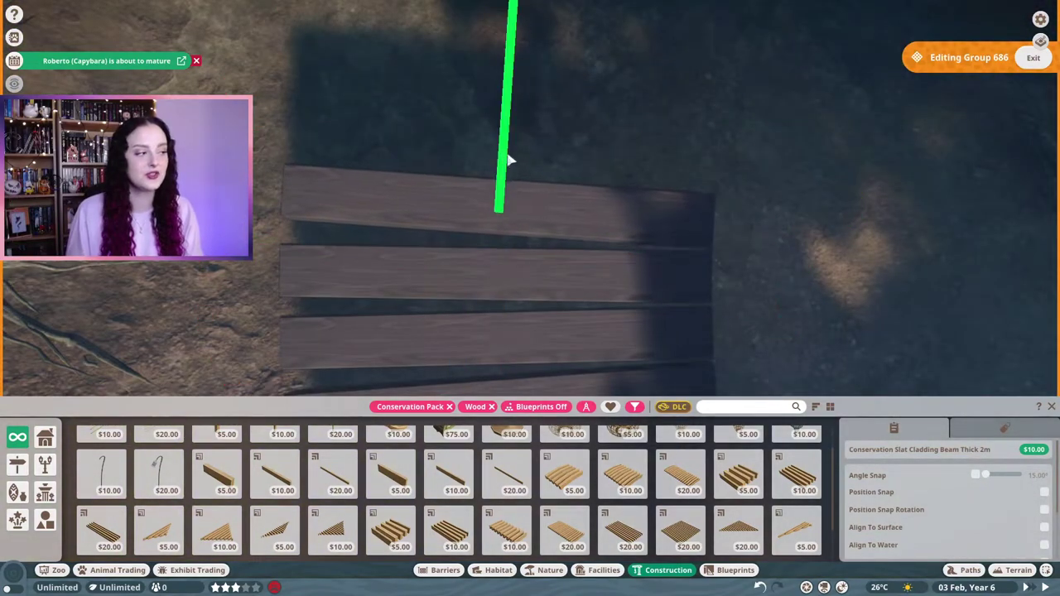
key(z)
key(z)
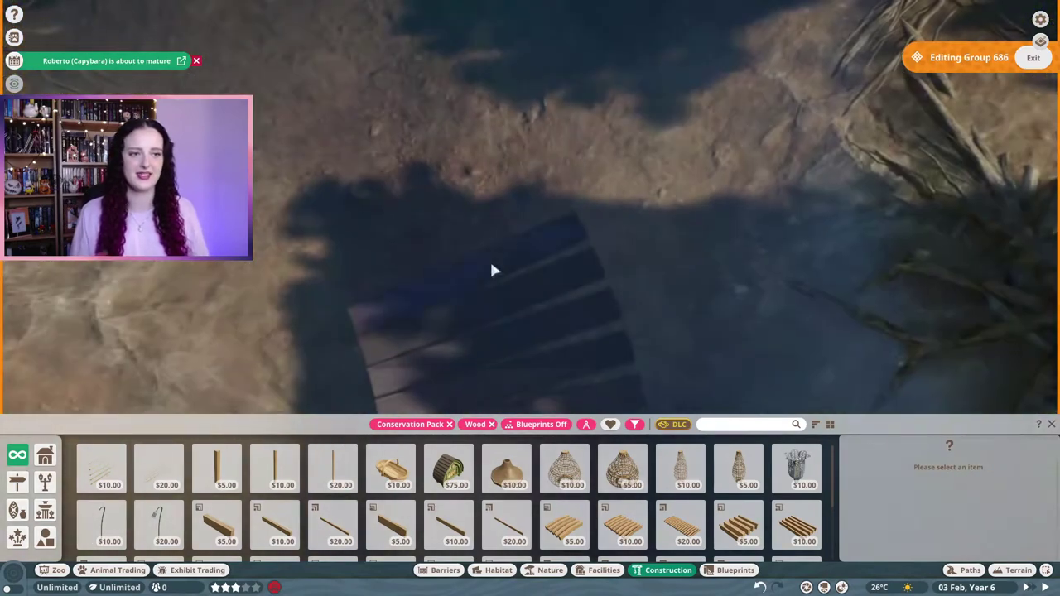
Select the remaining cladding beam, then the twelve-plank group, and pick out a single plank.
click(492, 265)
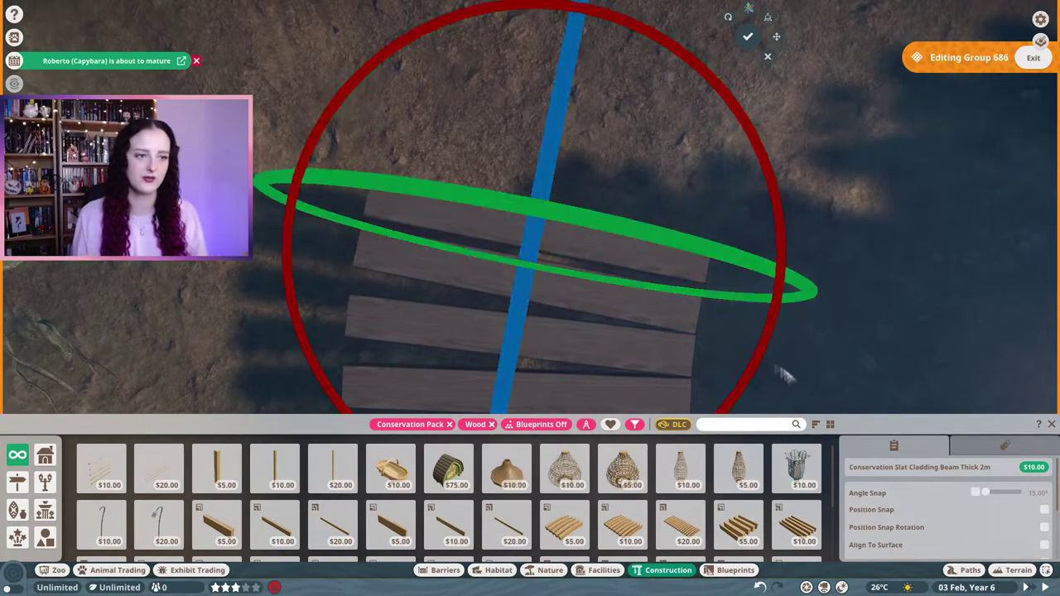
scroll(877, 329, down, 5)
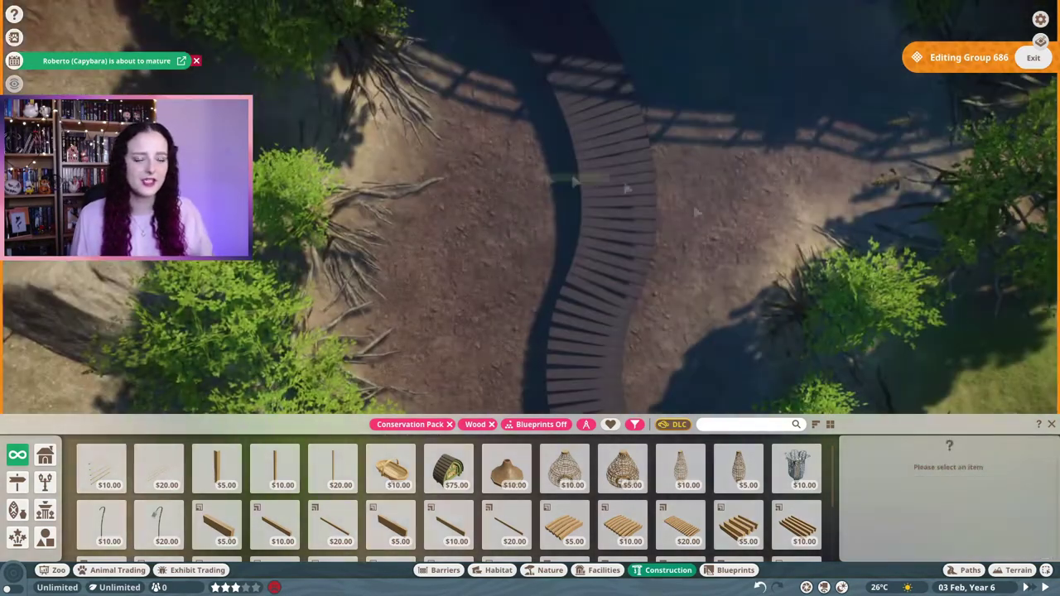
click(739, 282)
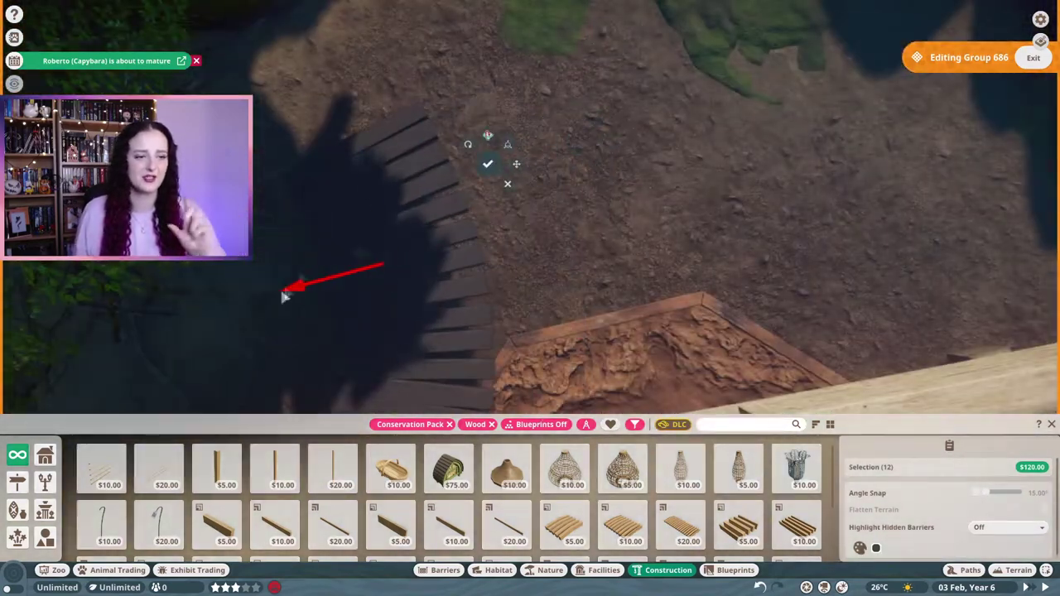
scroll(296, 271, up, 5)
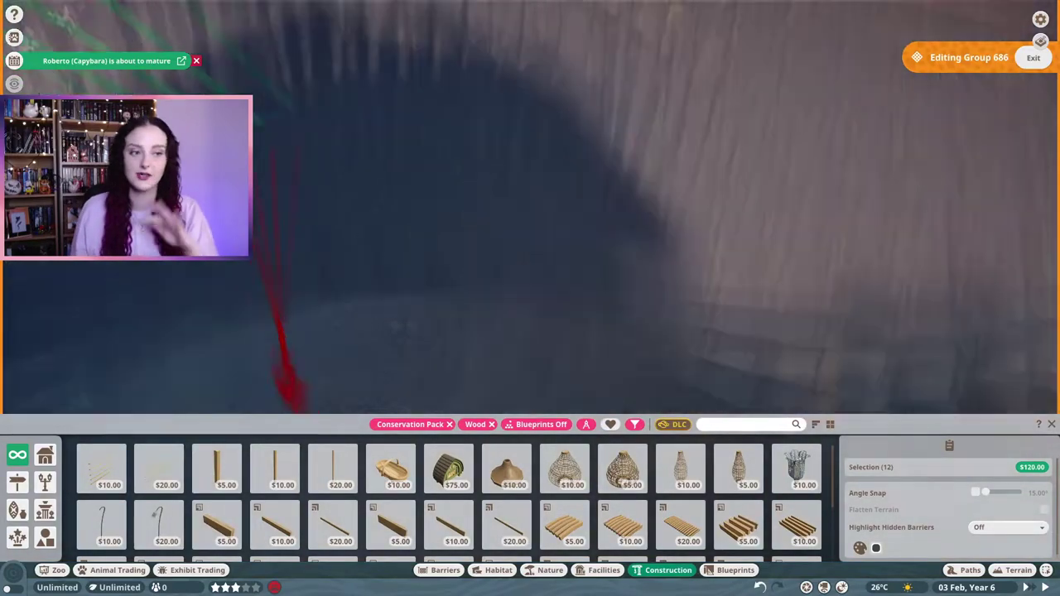
scroll(255, 296, down, 5)
click(684, 273)
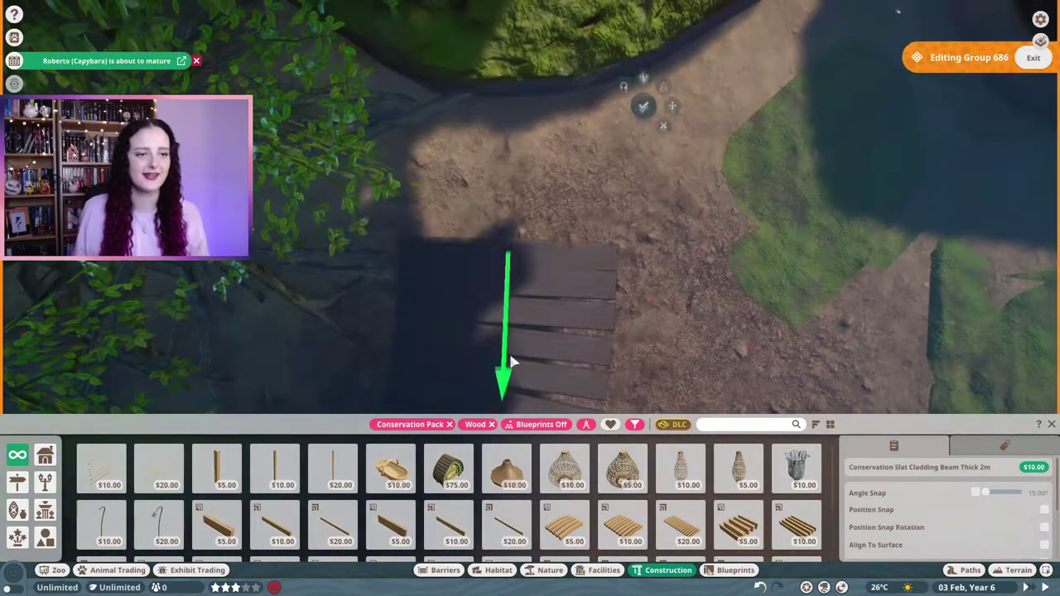
scroll(625, 367, up, 3)
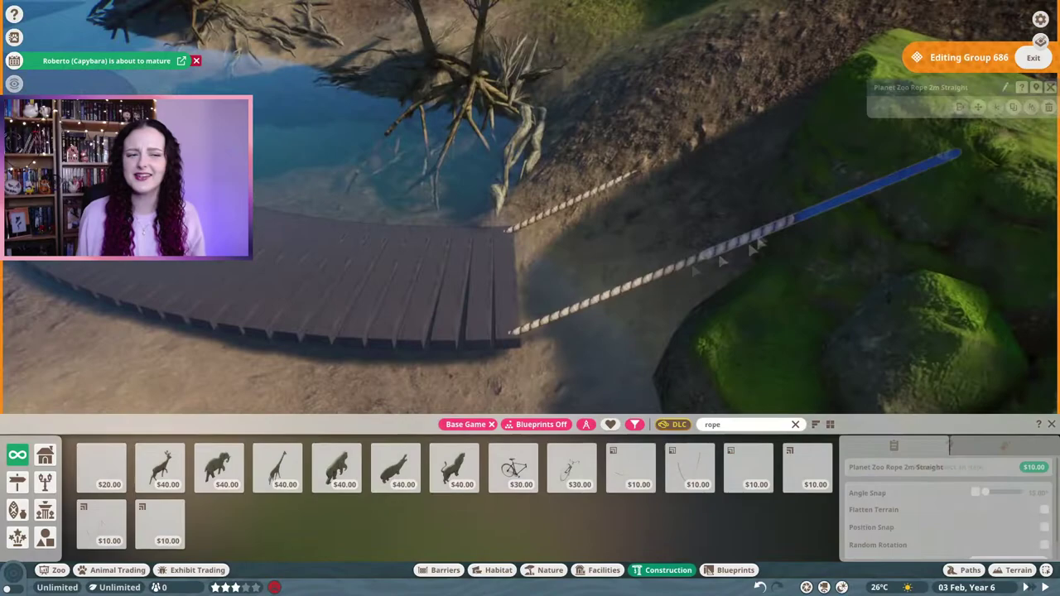
Inspect the rope segment and the mossy rock it ties to, then deselect.
click(633, 296)
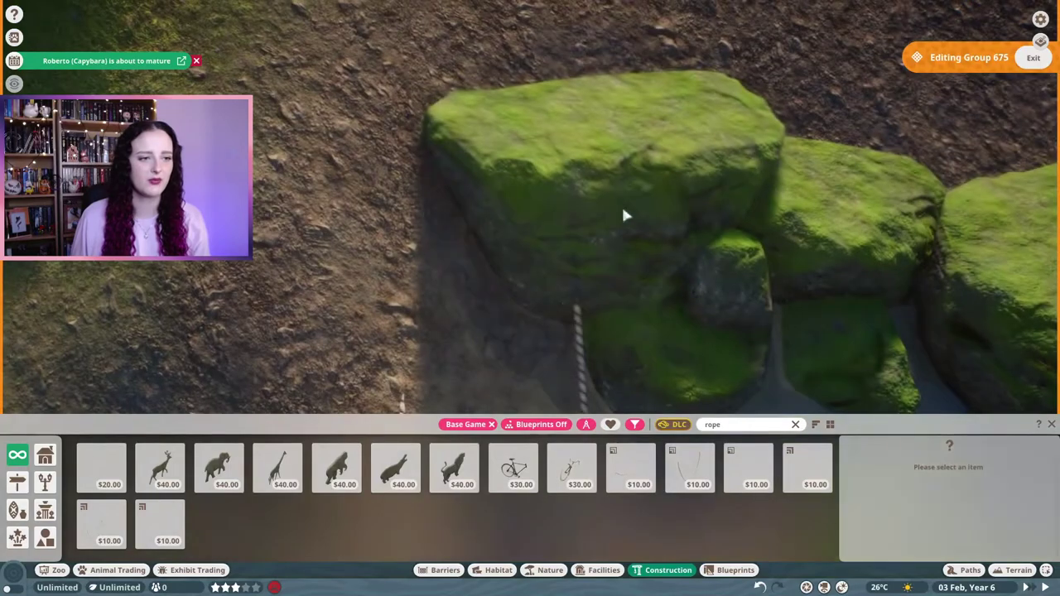
click(626, 215)
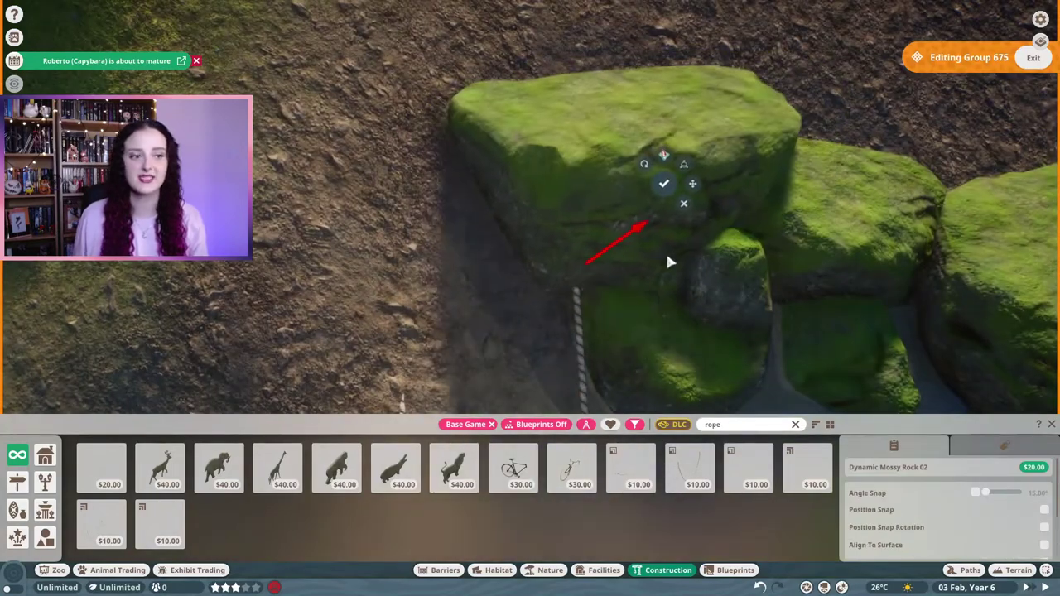
key(Escape)
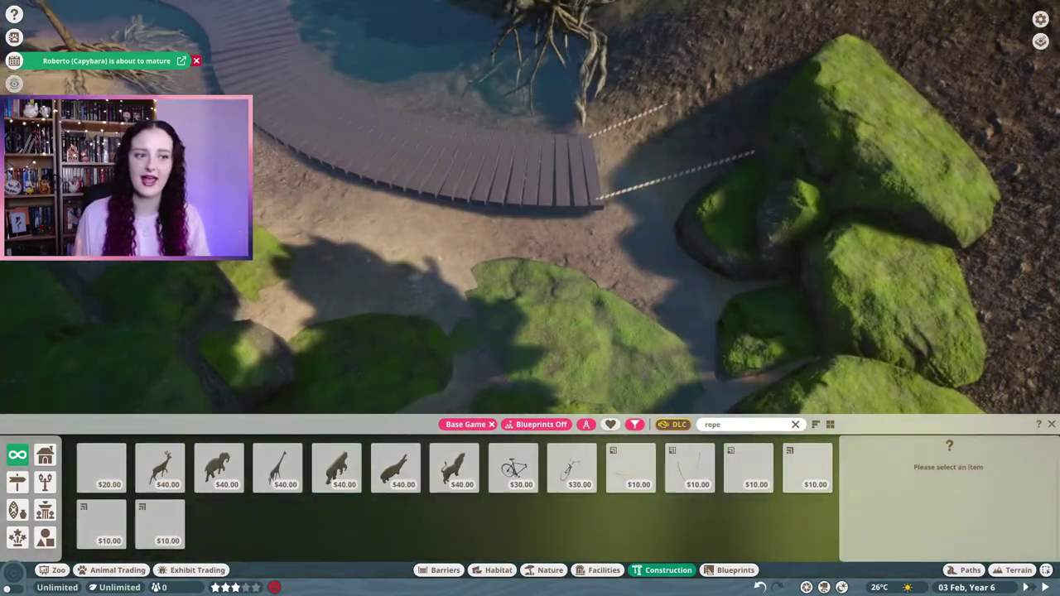
key(w)
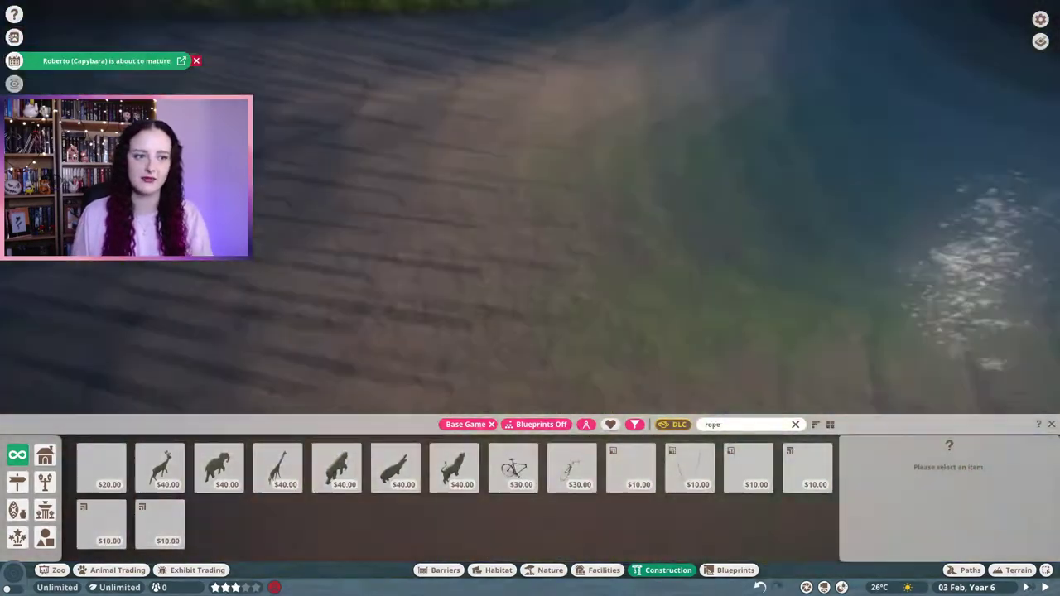
Edit walkway group 686 and pick the Planet Zoo Rope 2m Straight piece in move mode.
click(613, 248)
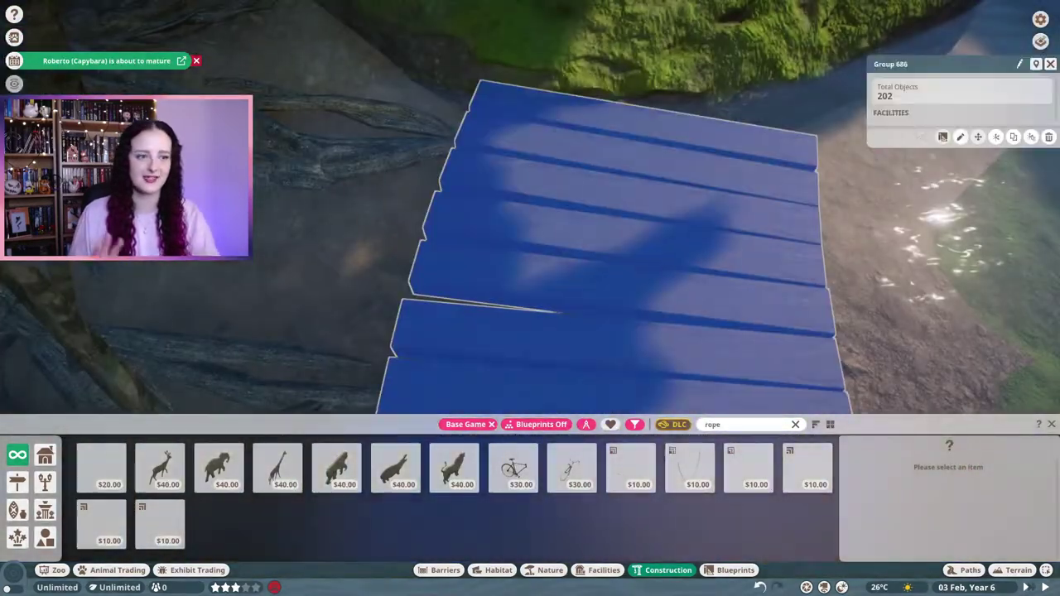
click(648, 164)
click(749, 468)
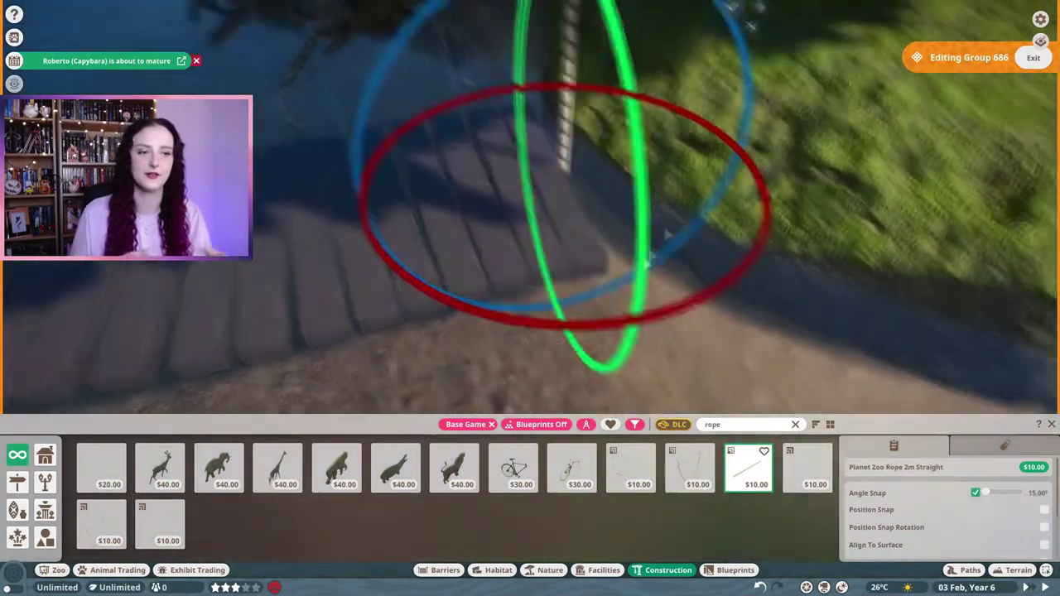
key(Tab)
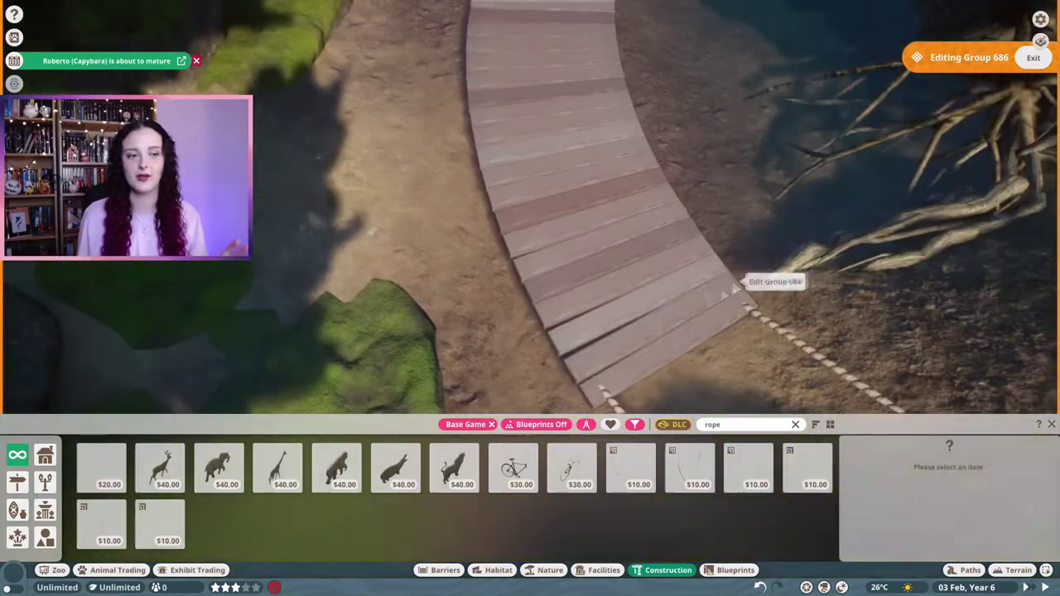
Select seven scattered walkway planks, then clear that selection.
click(634, 198)
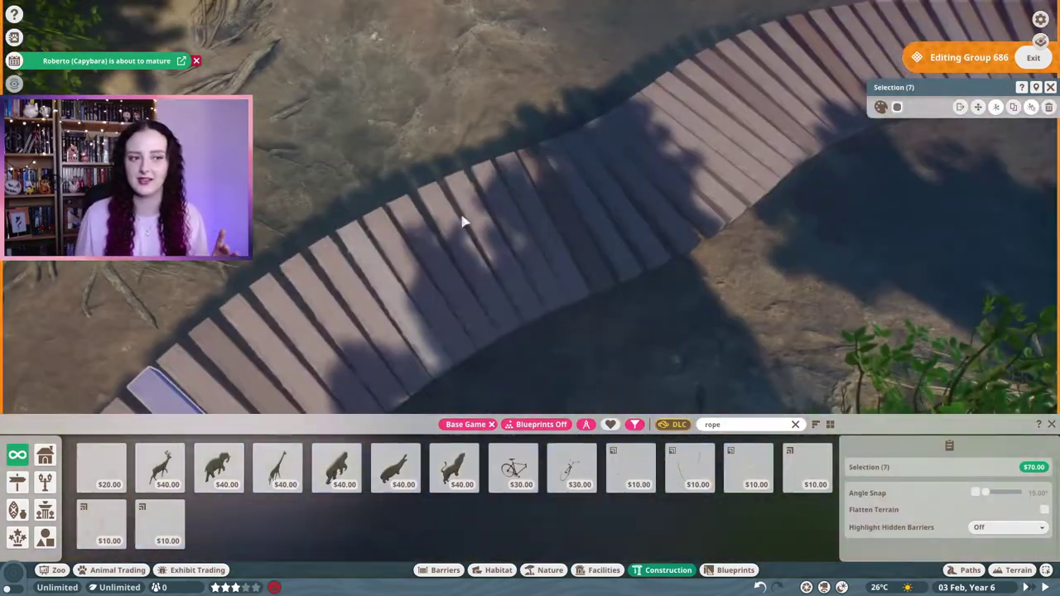
ctrl+click(375, 277)
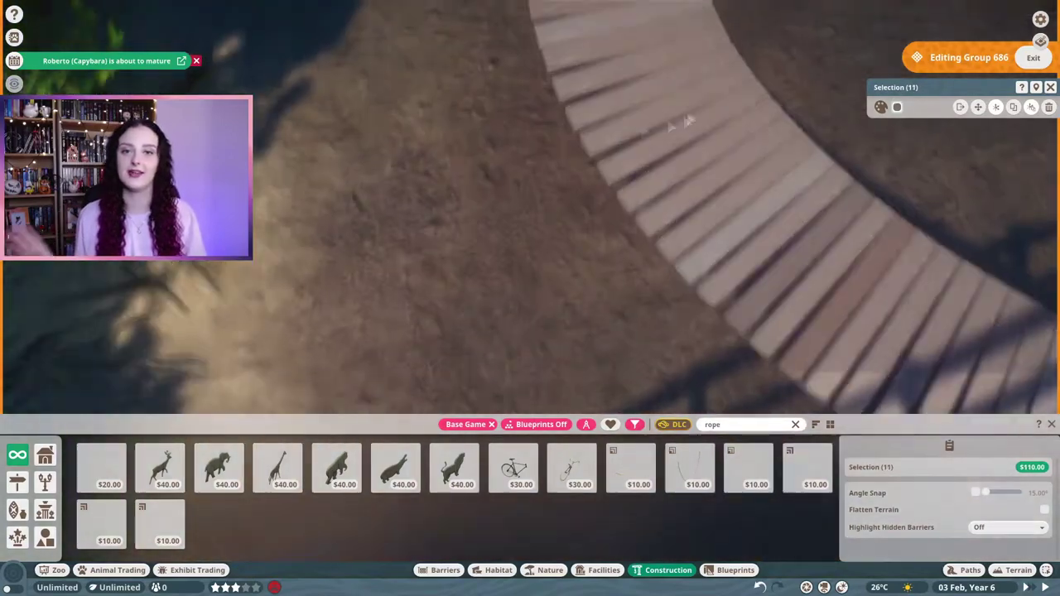
ctrl+click(727, 265)
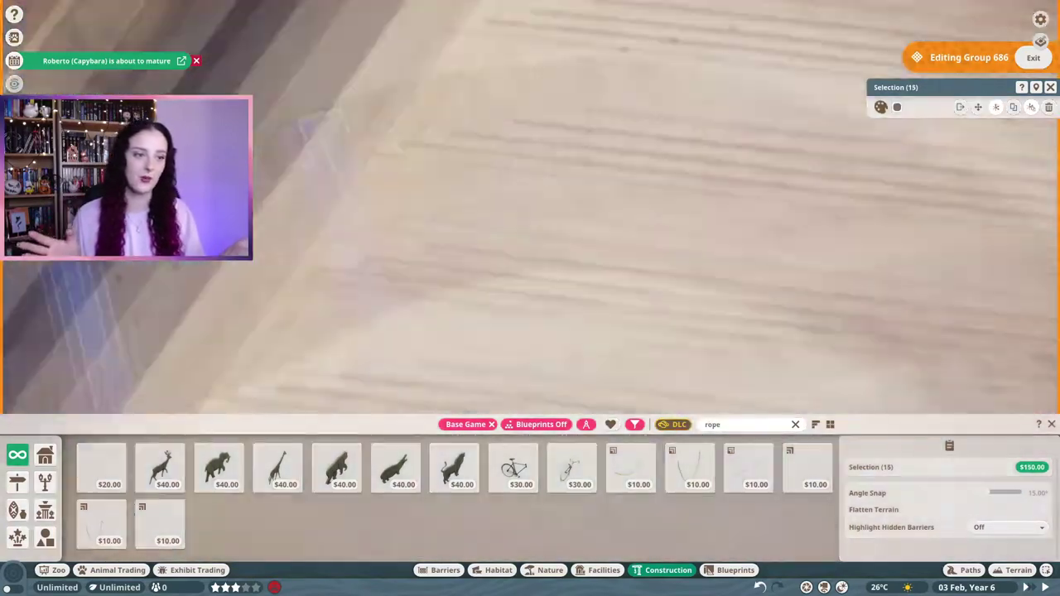
ctrl+click(651, 313)
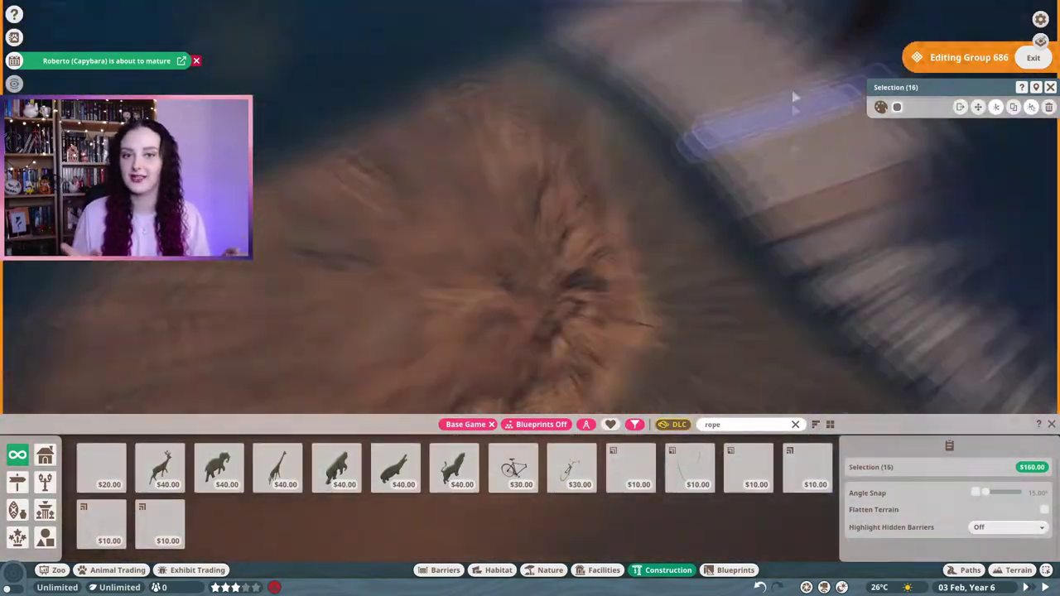
ctrl+click(600, 316)
ctrl+click(568, 337)
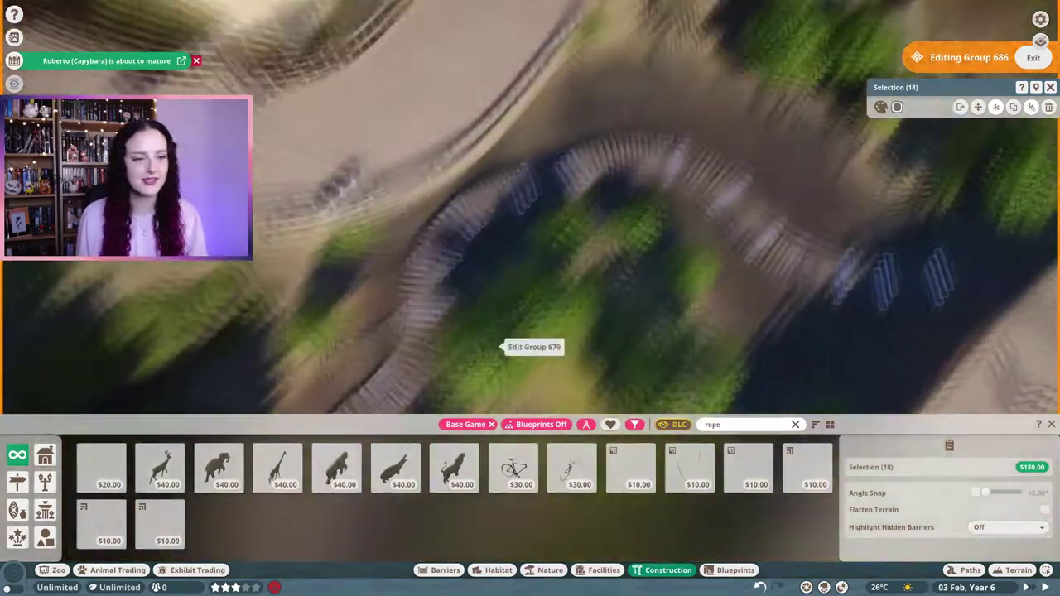
ctrl+click(620, 201)
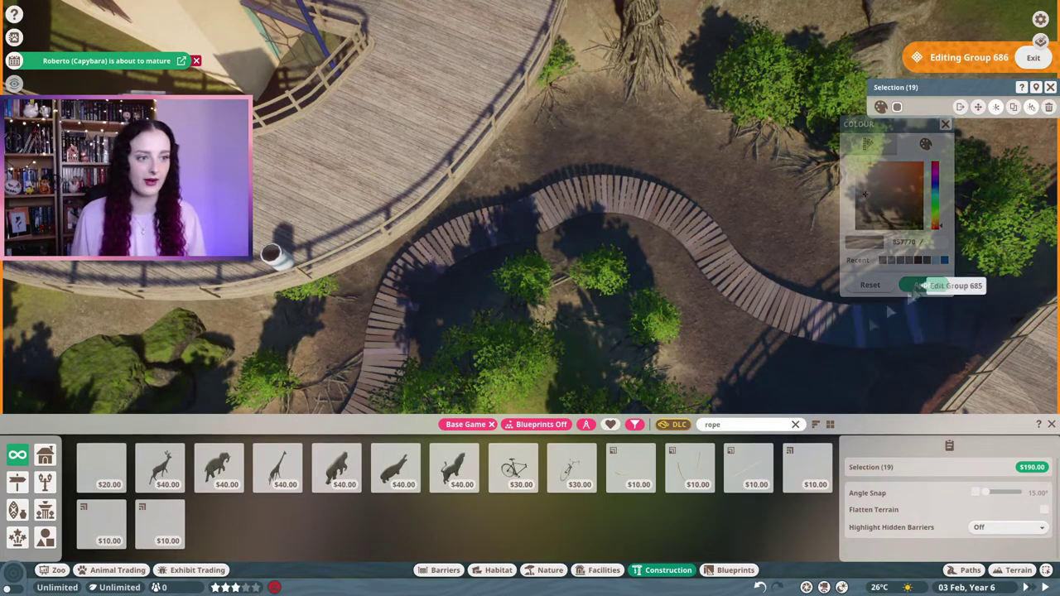
key(Escape)
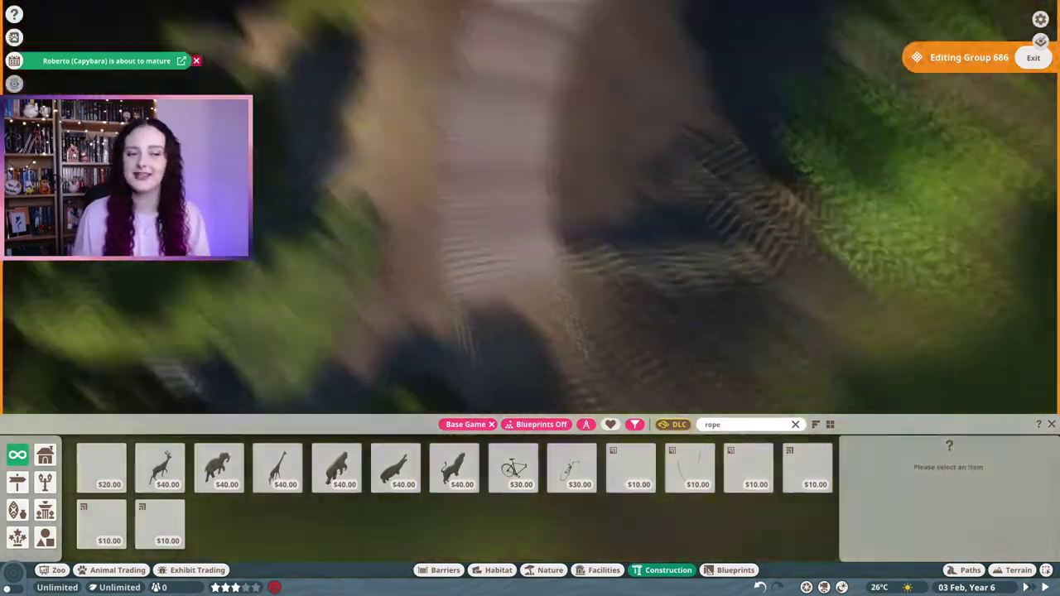
Start a fresh selection of cladding beam planks along the curved boardwalk.
click(605, 224)
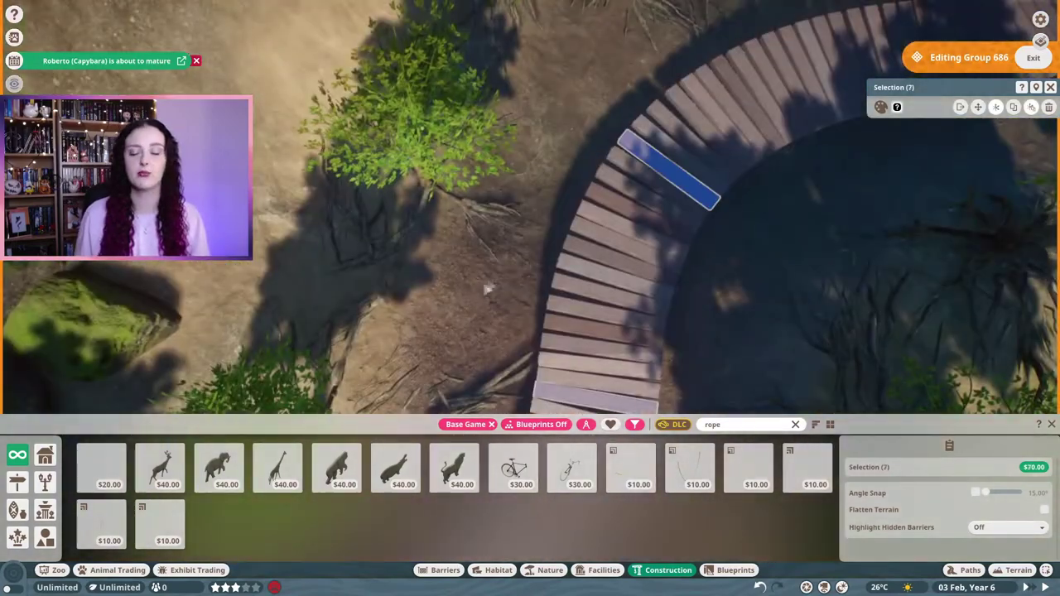
ctrl+click(425, 186)
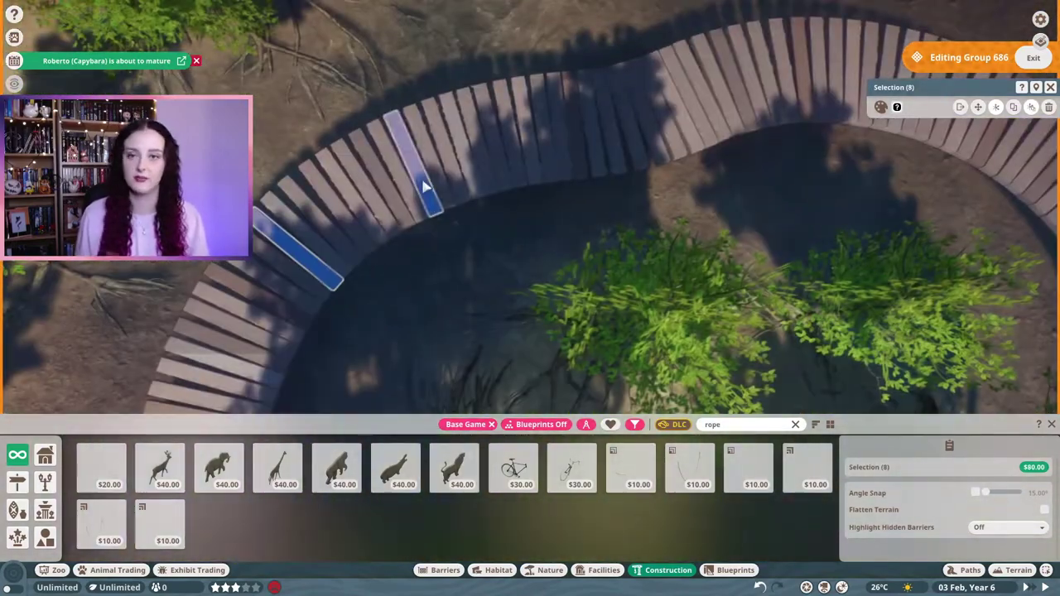
click(424, 187)
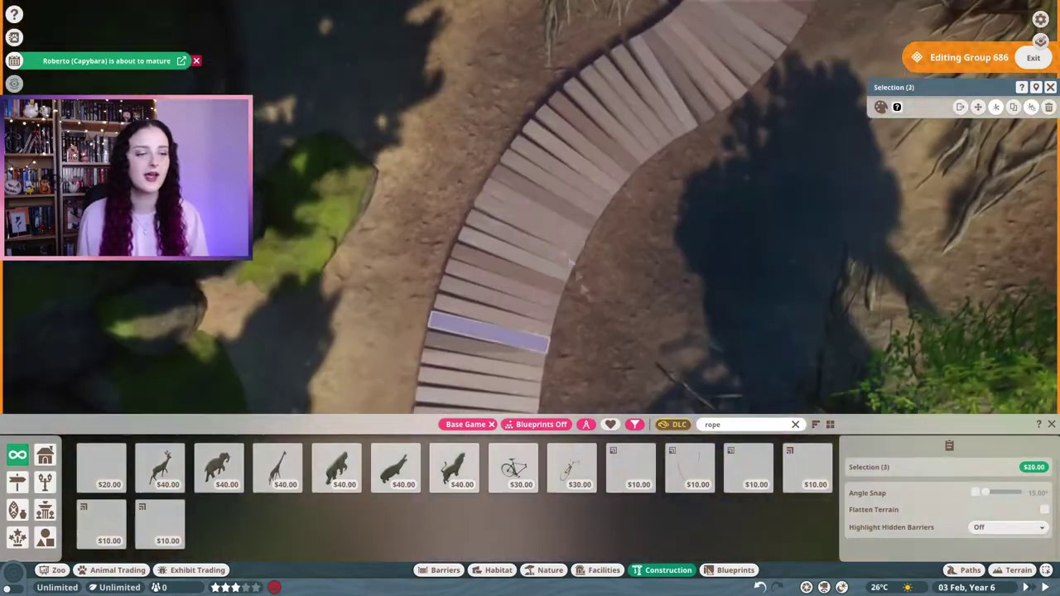
click(570, 264)
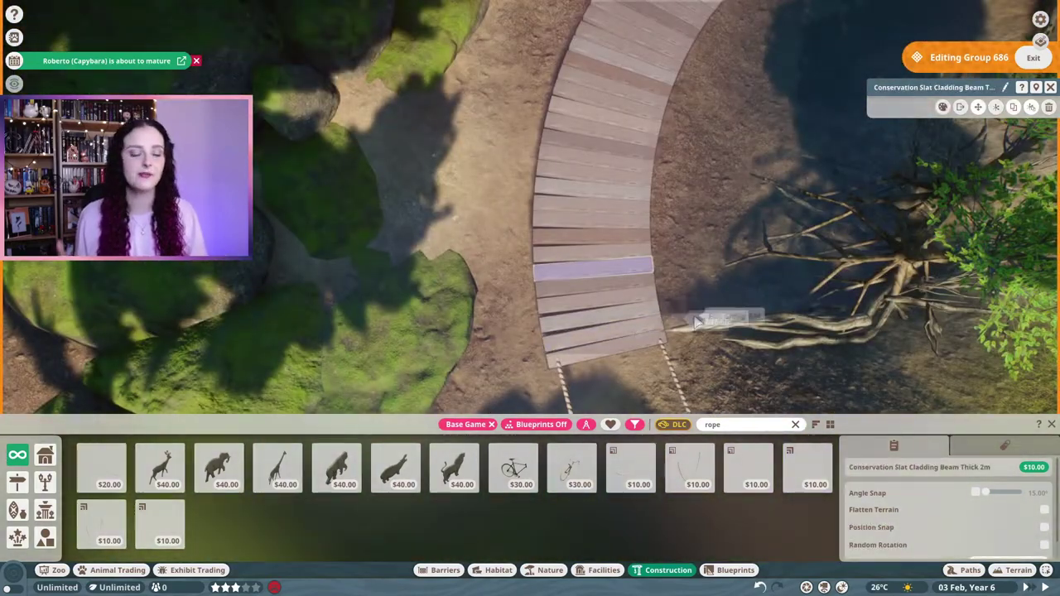
ctrl+click(624, 254)
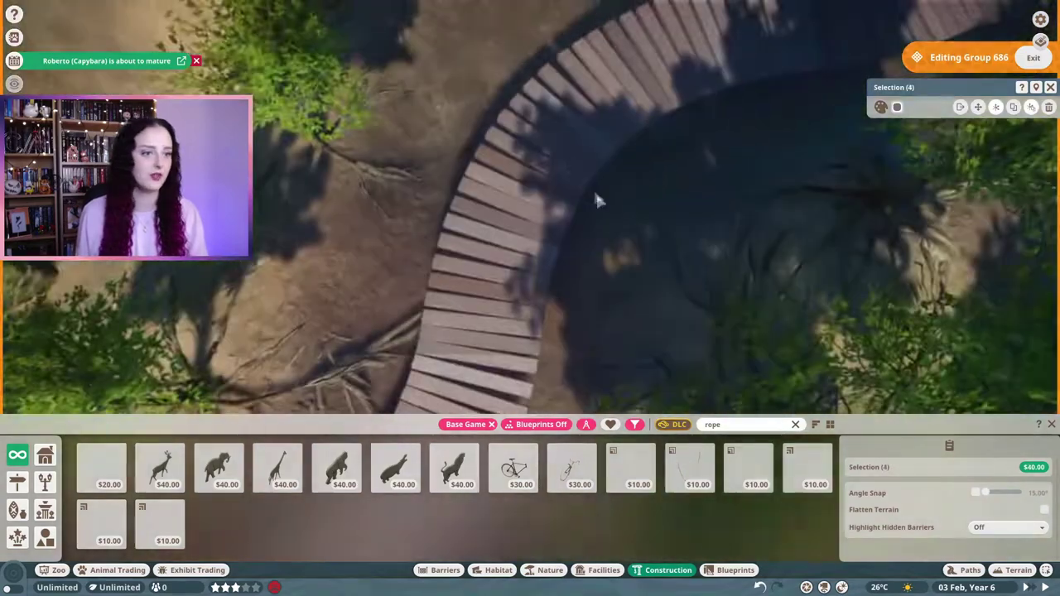
ctrl+click(491, 201)
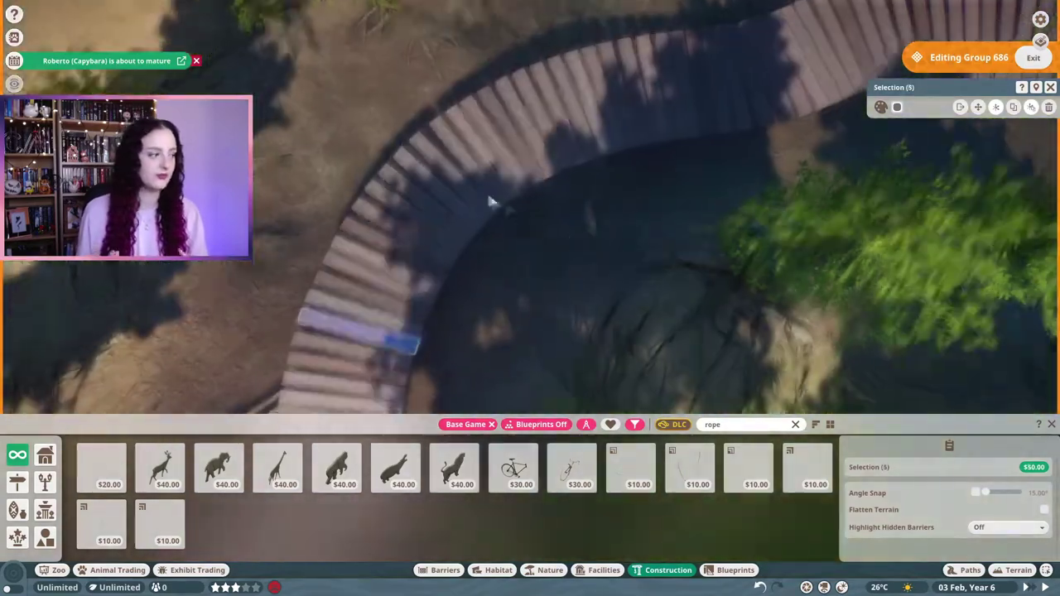
ctrl+click(491, 201)
ctrl+click(597, 166)
ctrl+click(629, 190)
ctrl+click(629, 190)
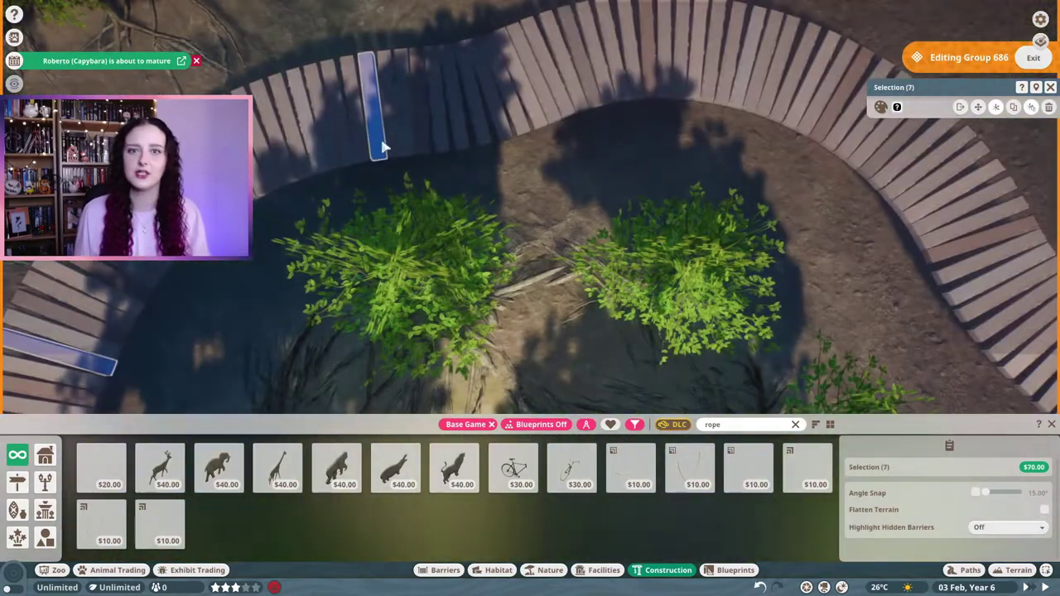
Extend the selection to fifteen planks and open their Colour picker.
ctrl+click(450, 124)
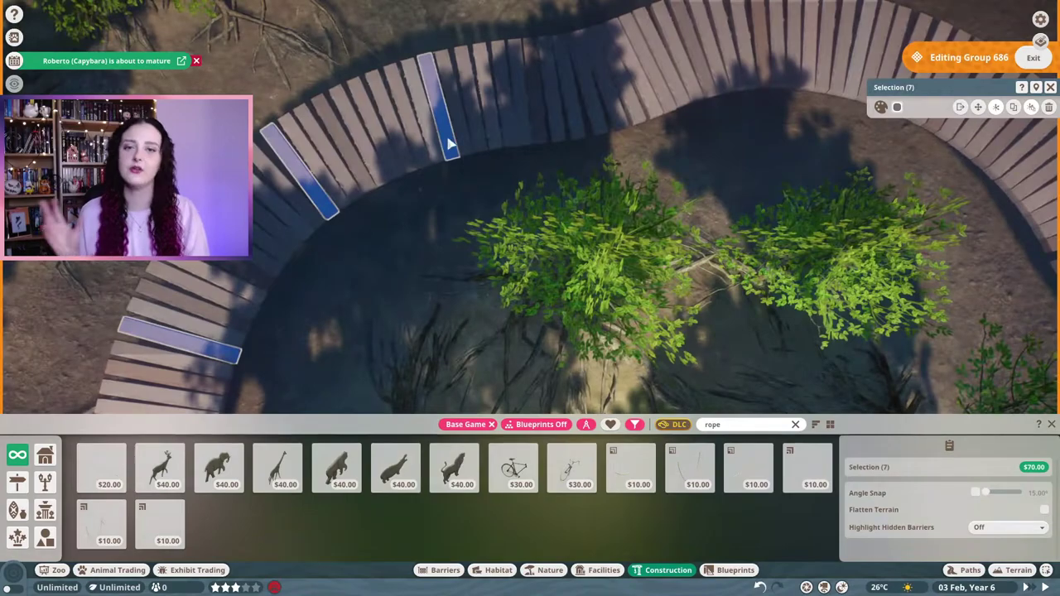
ctrl+click(450, 143)
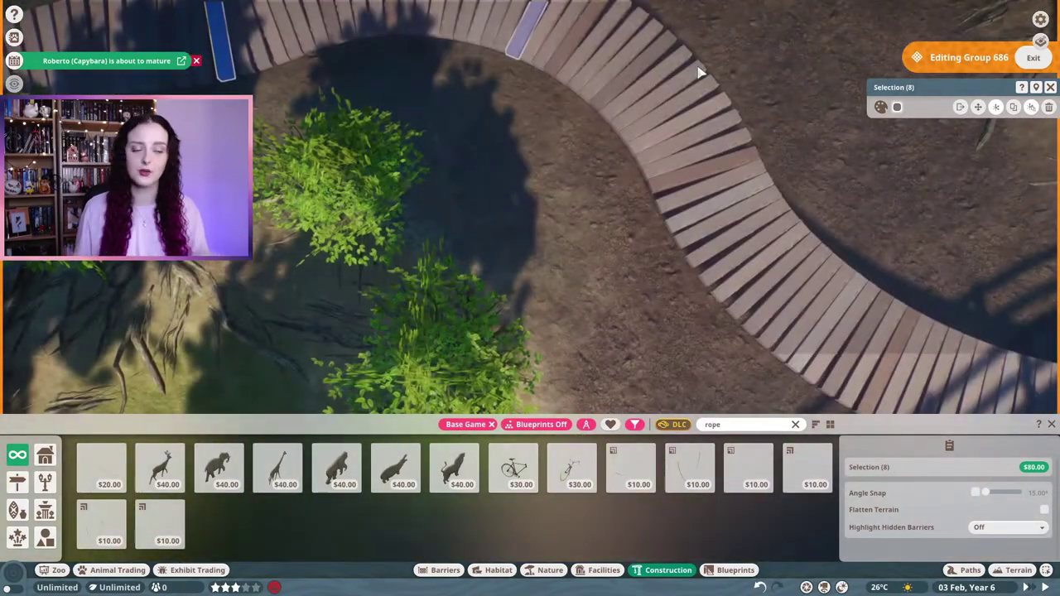
ctrl+click(653, 206)
ctrl+click(649, 284)
ctrl+click(658, 289)
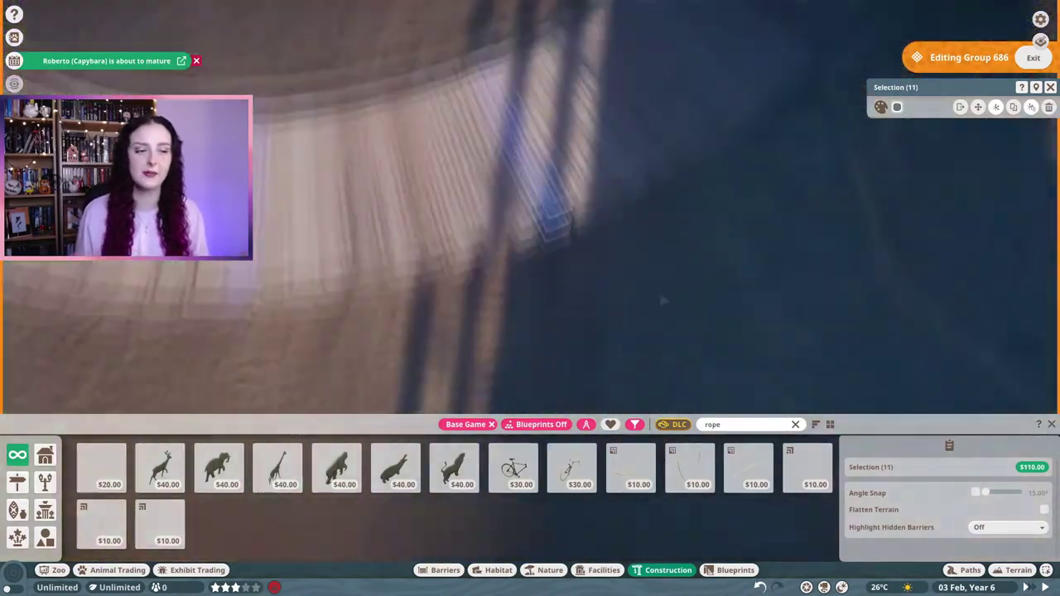
ctrl+click(614, 190)
ctrl+click(731, 225)
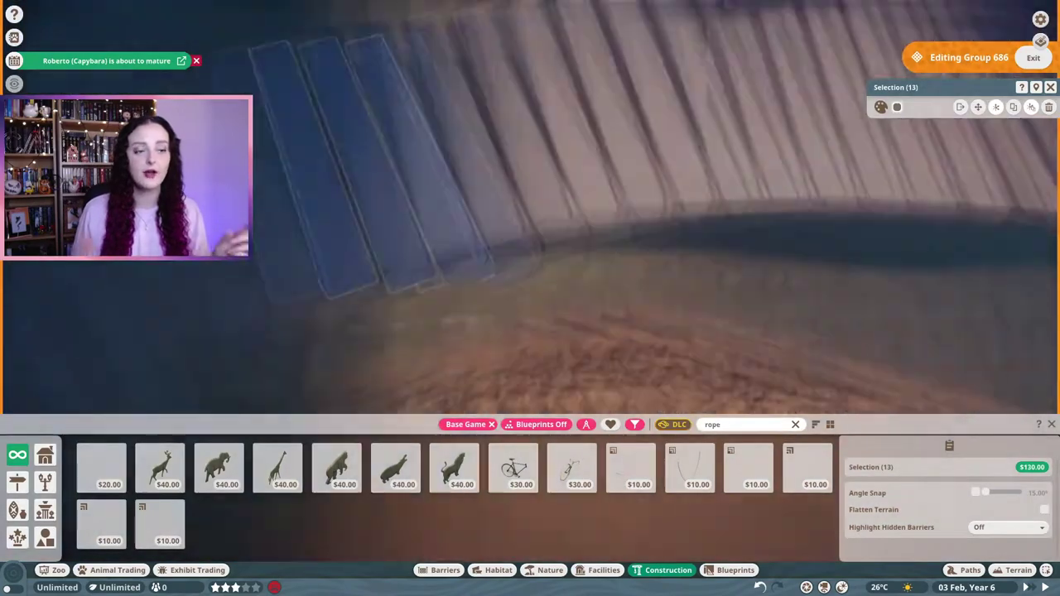
ctrl+click(714, 197)
ctrl+click(678, 219)
scroll(677, 220, down, 5)
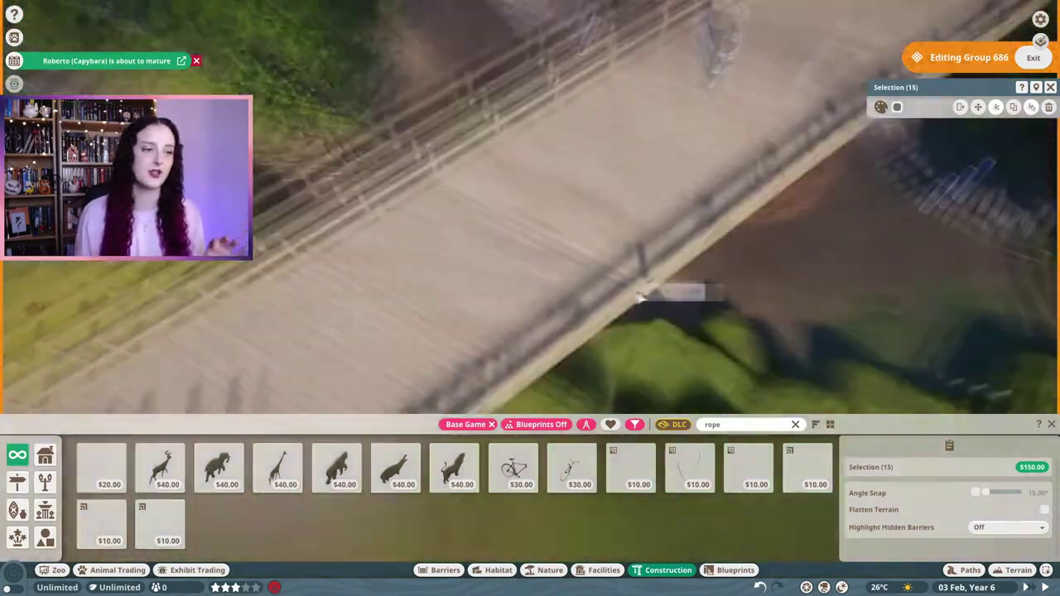
click(880, 107)
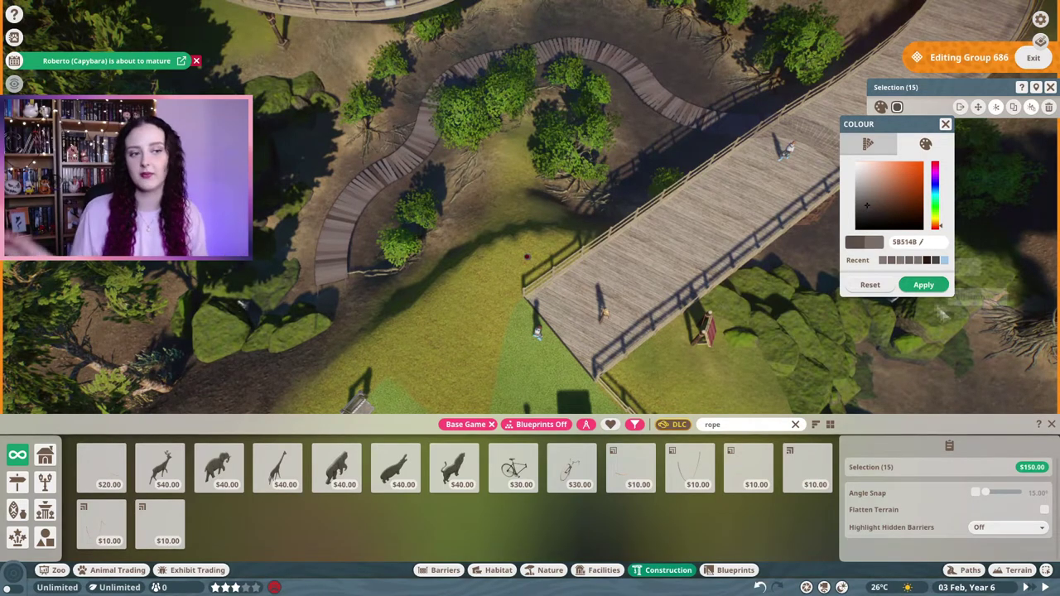
Clear the previous selection and begin selecting a new batch of boardwalk planks.
key(Escape)
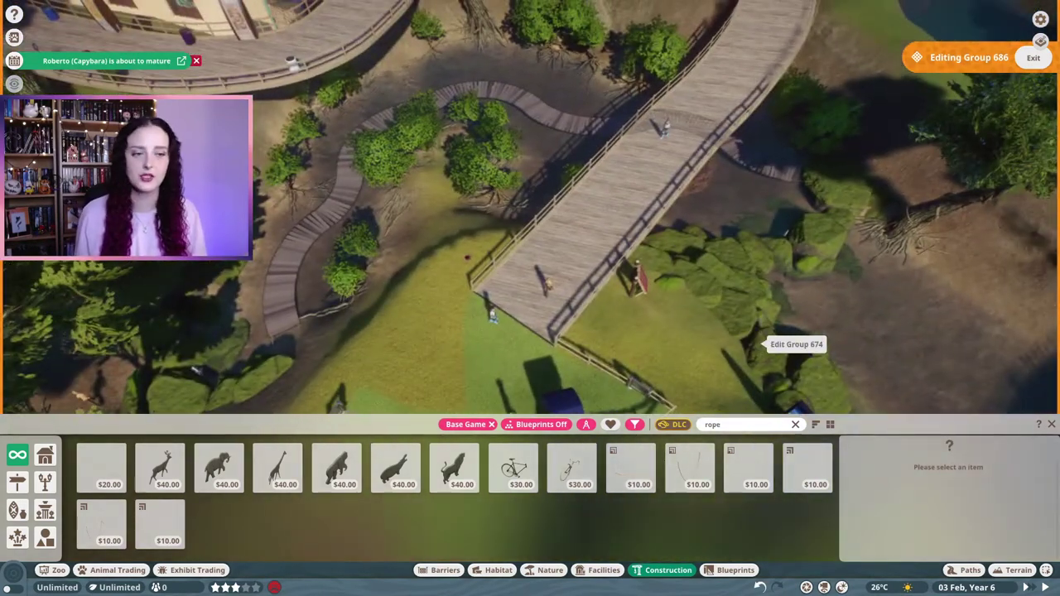
scroll(764, 343, up, 10)
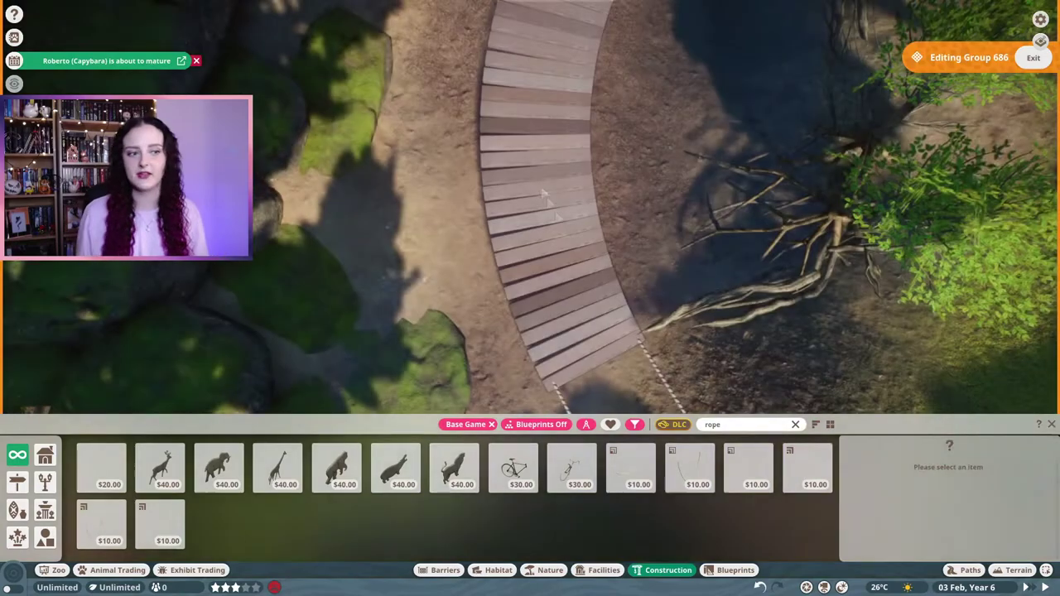
click(548, 237)
ctrl+click(554, 171)
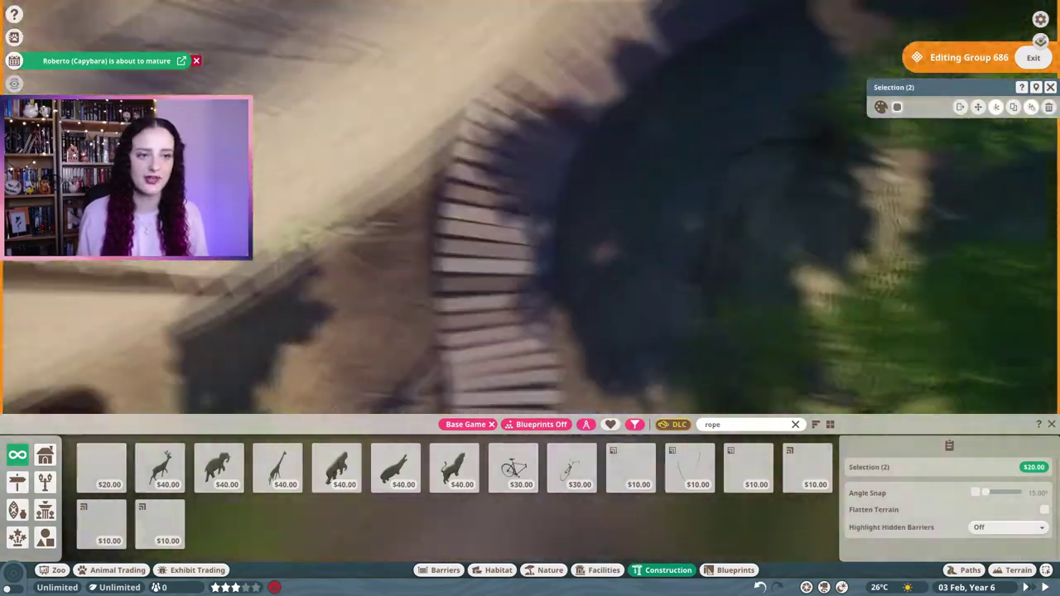
ctrl+click(549, 135)
ctrl+click(546, 125)
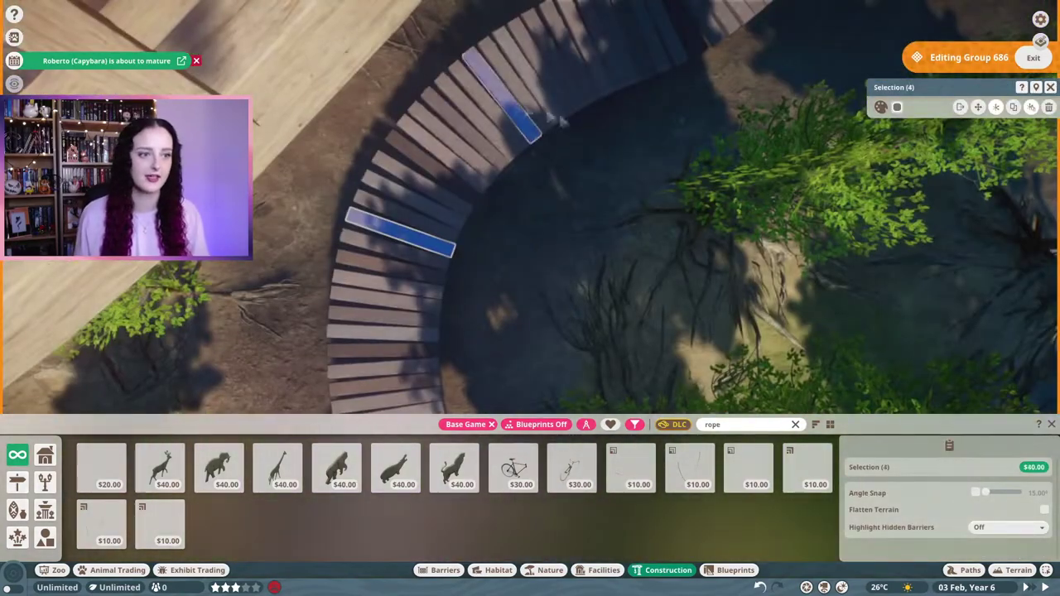
ctrl+click(547, 124)
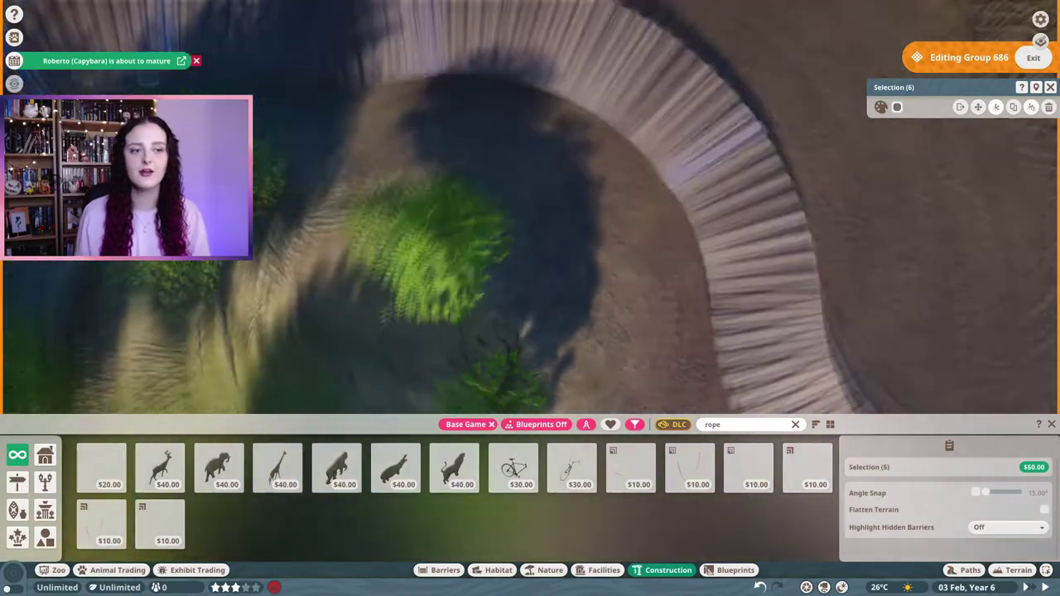
ctrl+click(629, 174)
ctrl+click(613, 211)
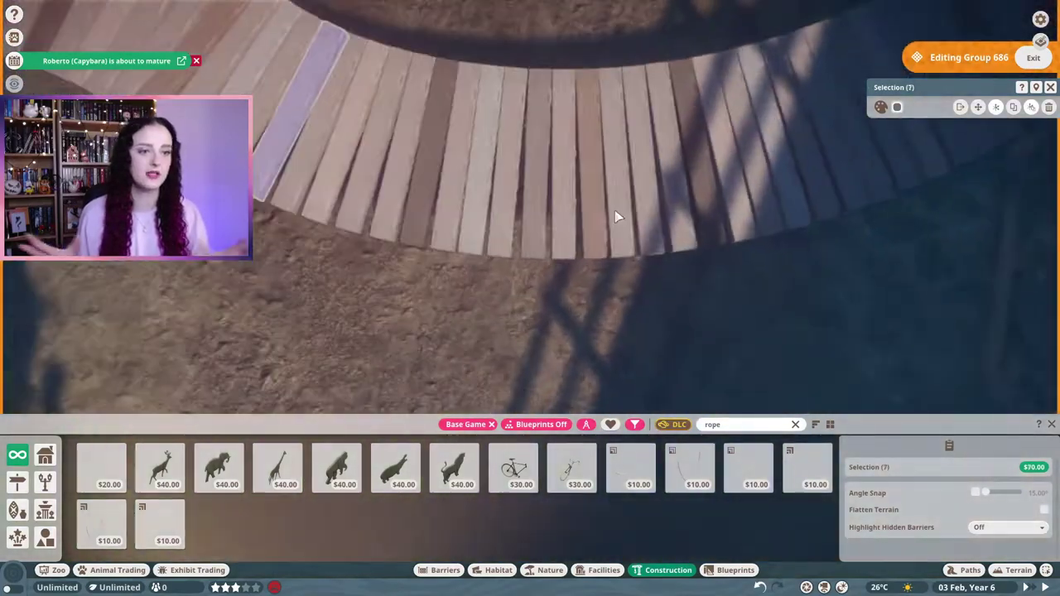
Complete the fifteen-plank batch and open the Slat Colour picker for them.
ctrl+click(613, 269)
ctrl+click(653, 194)
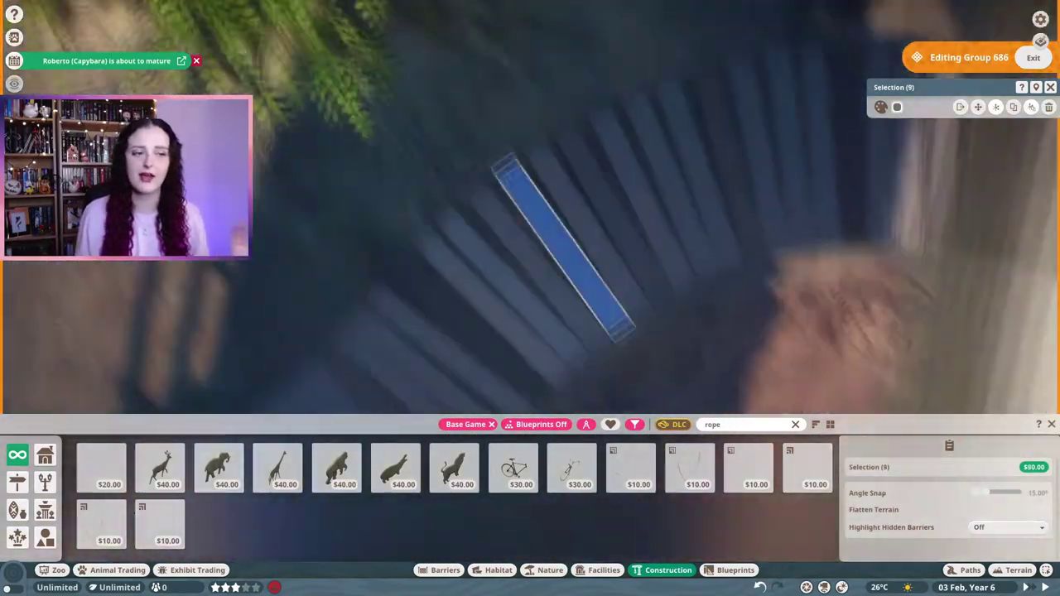
ctrl+click(605, 290)
ctrl+click(682, 174)
ctrl+click(568, 235)
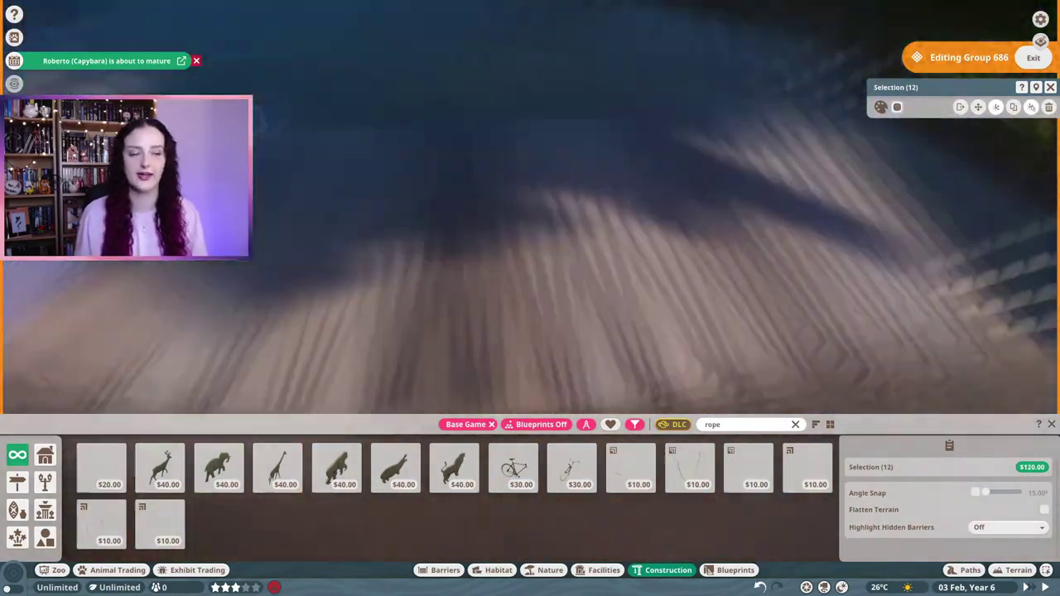
ctrl+click(815, 282)
scroll(815, 282, down, 10)
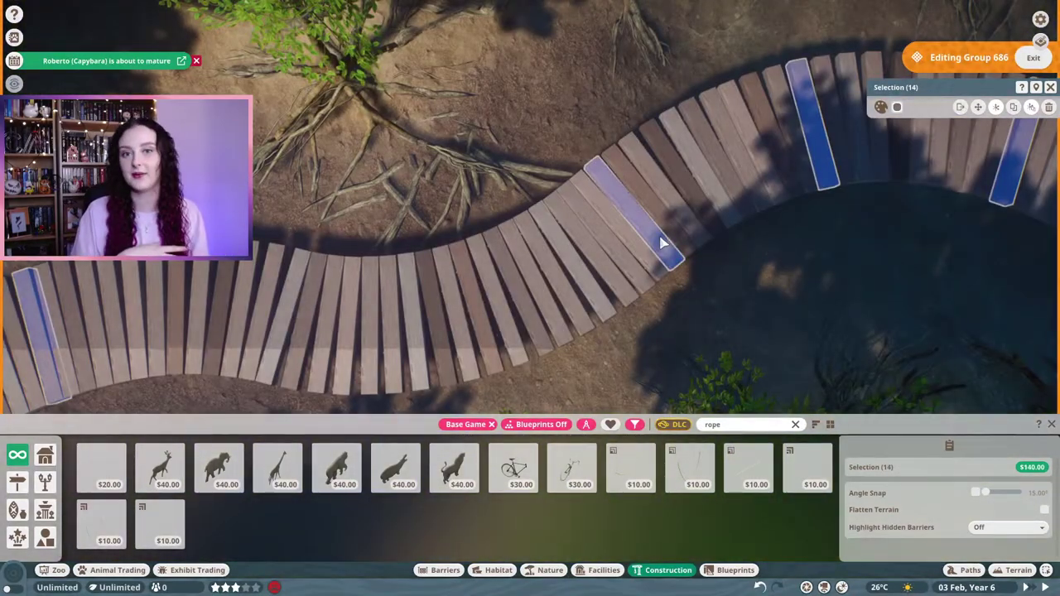
key(q)
click(896, 106)
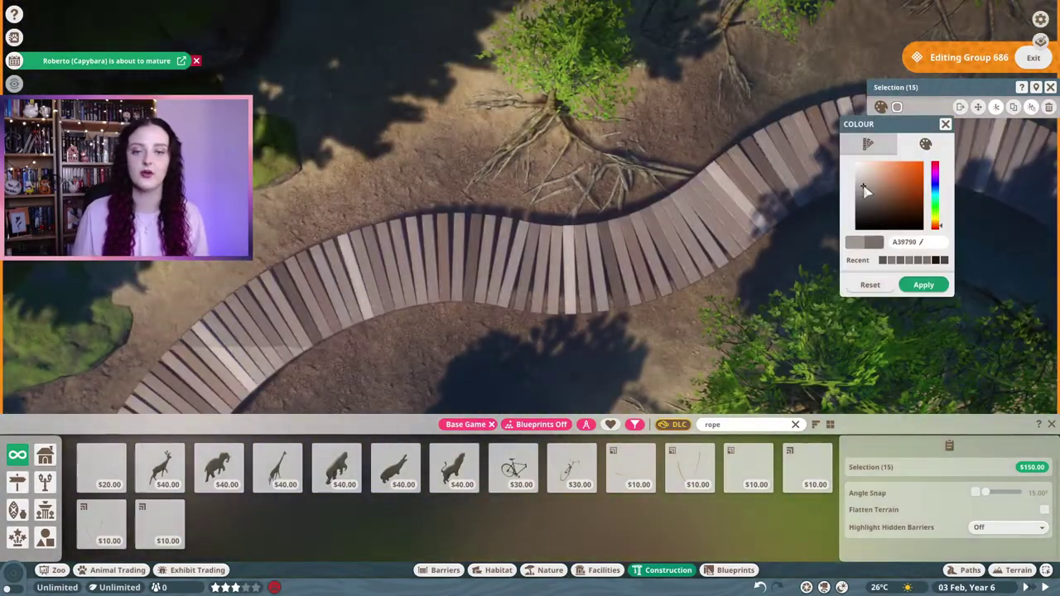